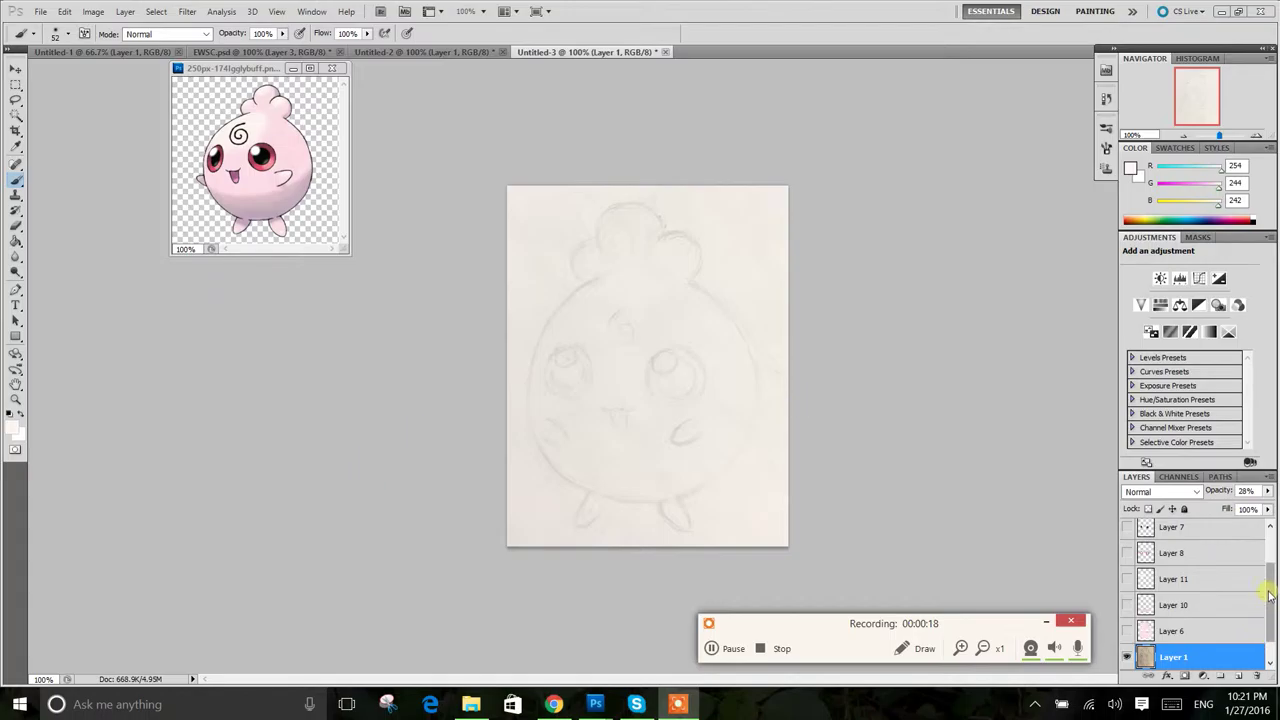
Step: Examine the scanned sketch on Layer 1 and the white background on Layer 3 by switching their visibility off and on
drag(1268, 590, 1270, 612)
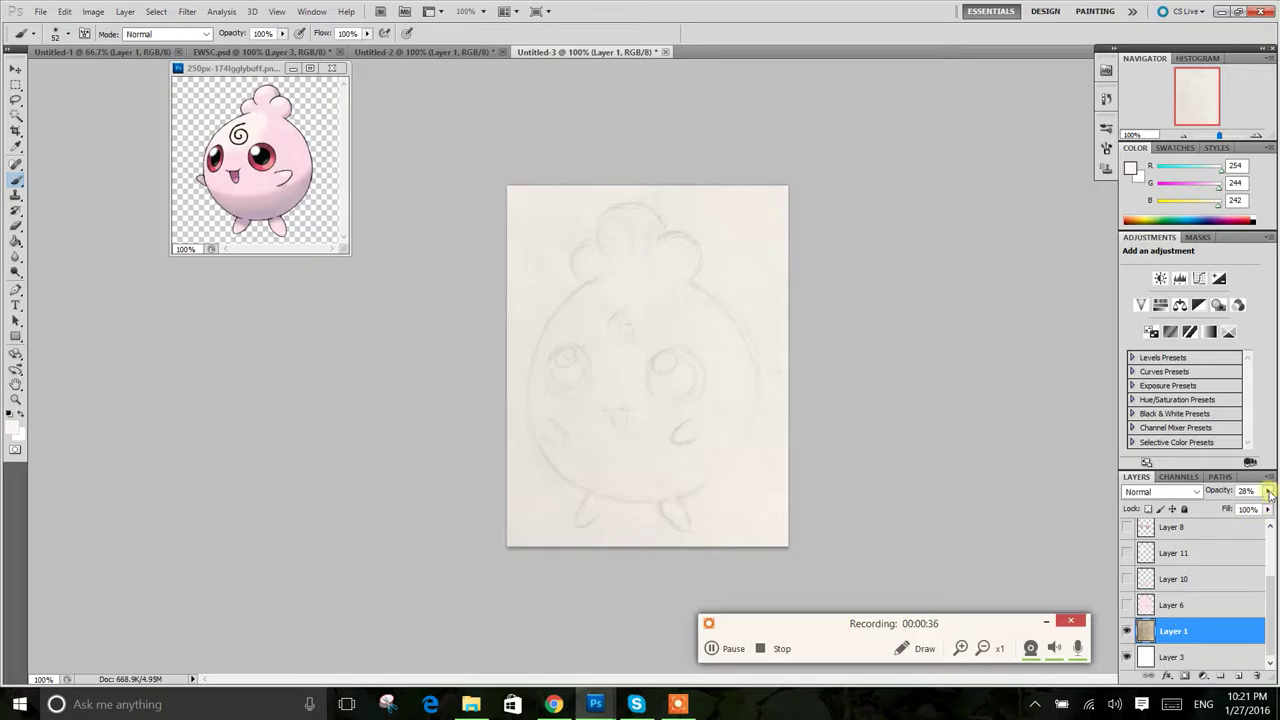
click(1127, 633)
click(1127, 633)
click(1127, 632)
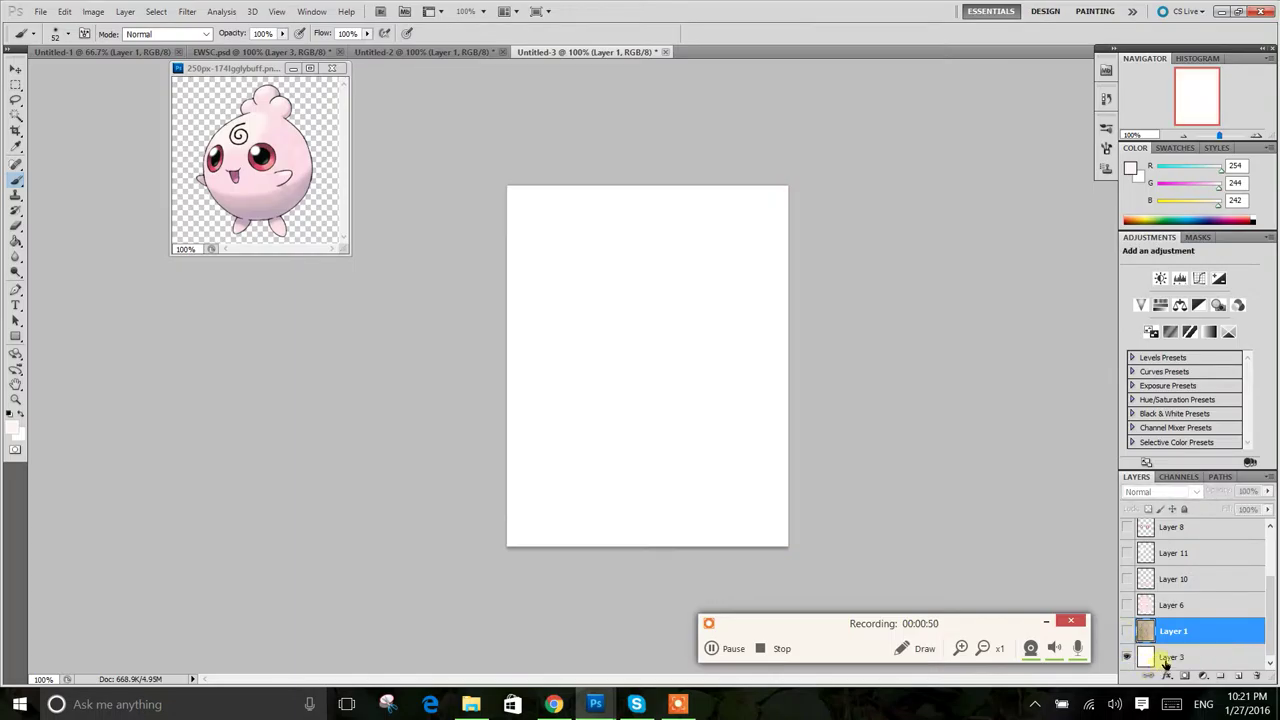
click(1165, 660)
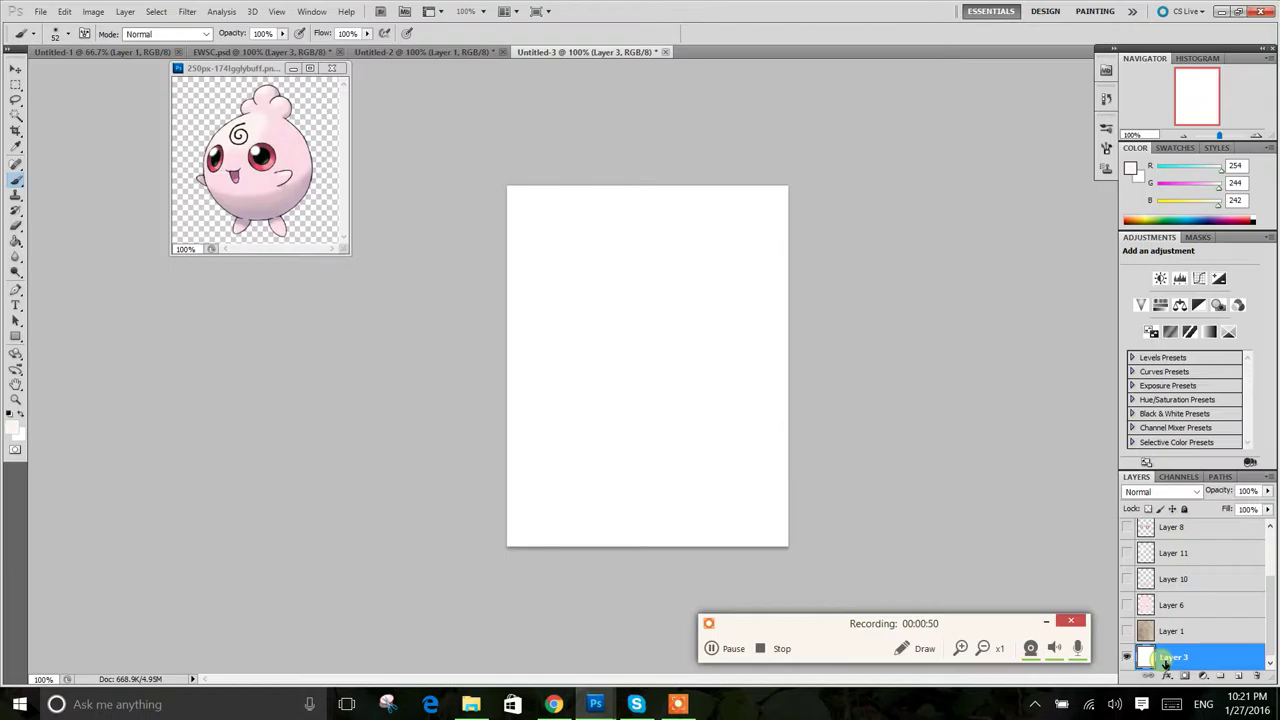
click(1128, 657)
click(1127, 631)
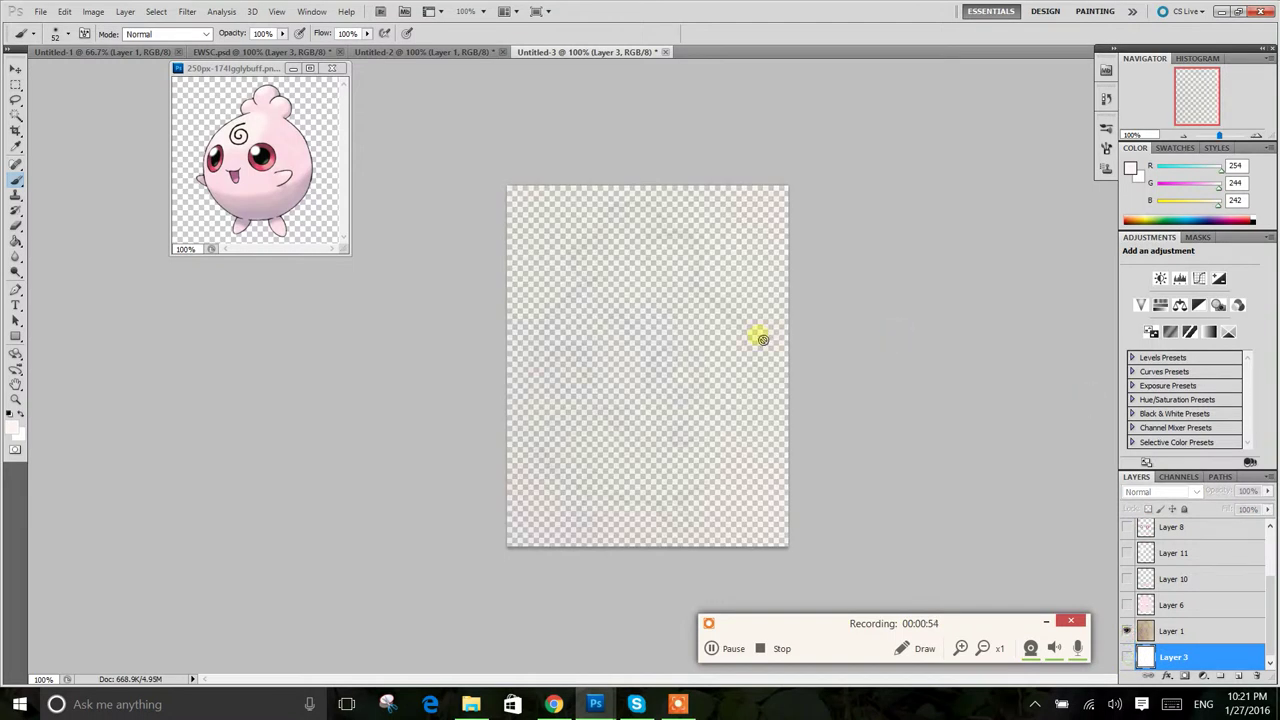
click(1127, 657)
click(1177, 631)
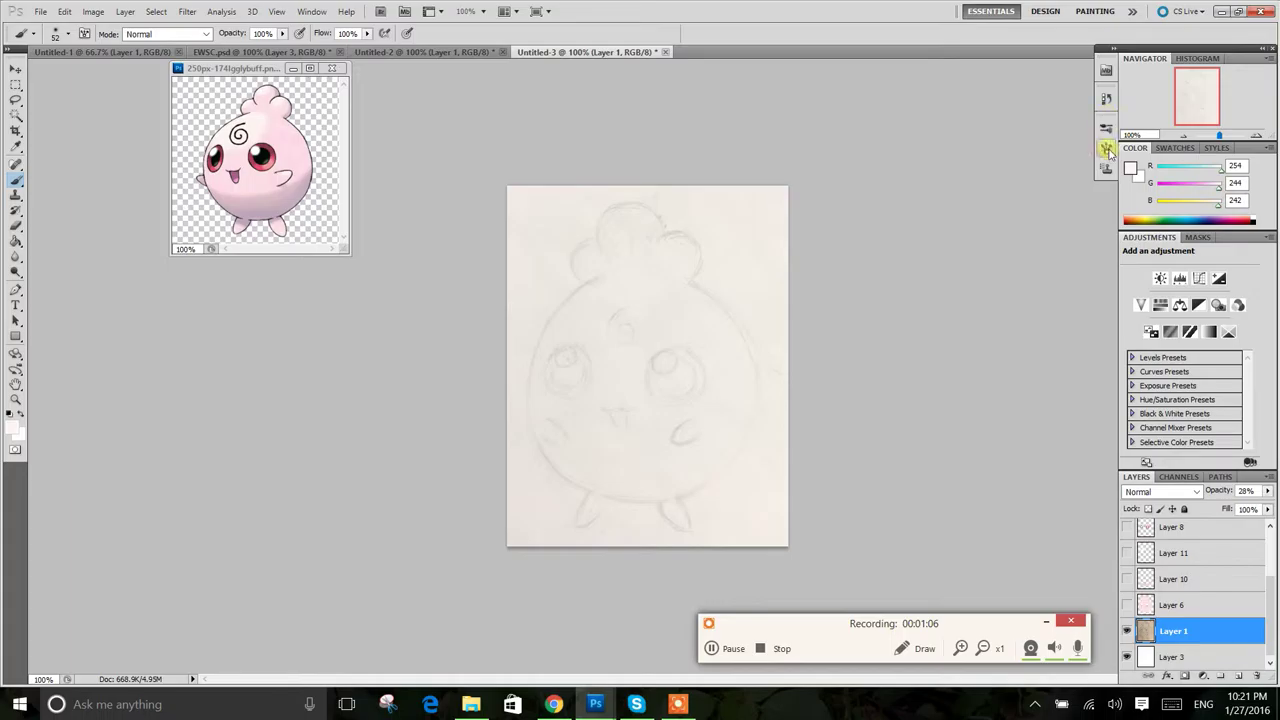
Step: Set the brush tip to a hard round brush at 3 px and enable Shape Dynamics
click(310, 12)
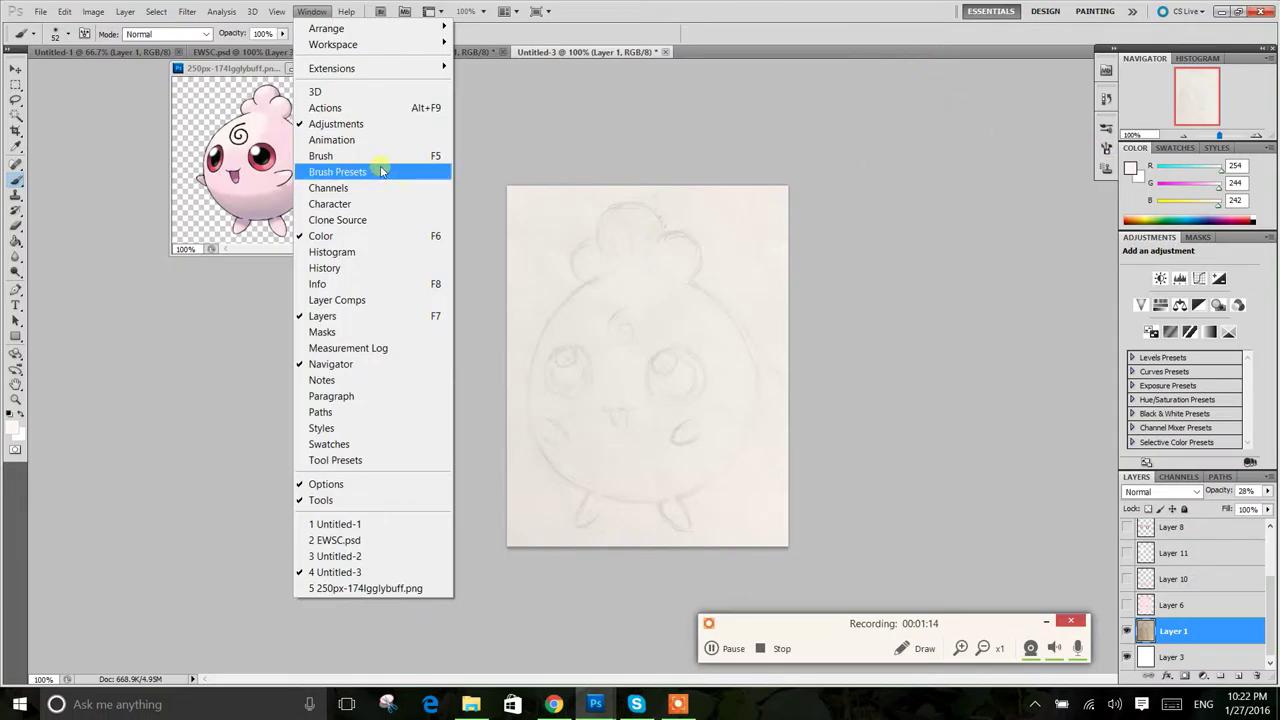
click(1107, 150)
click(1107, 150)
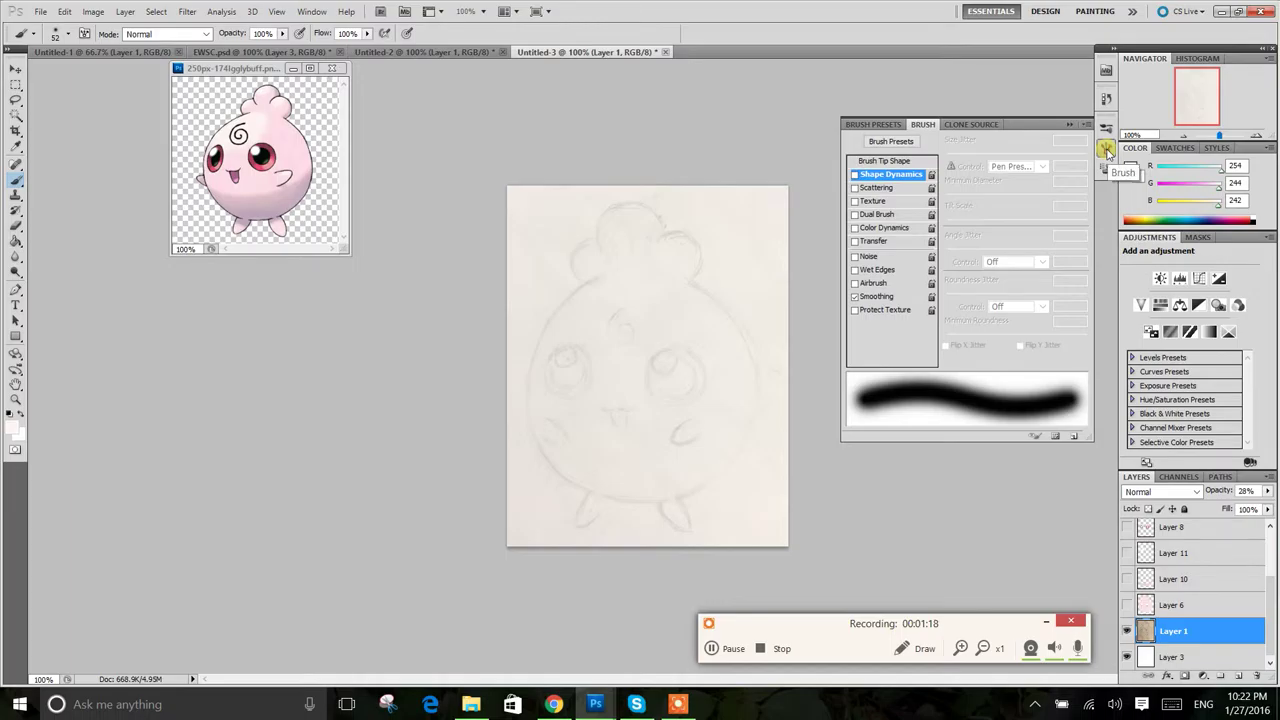
click(890, 162)
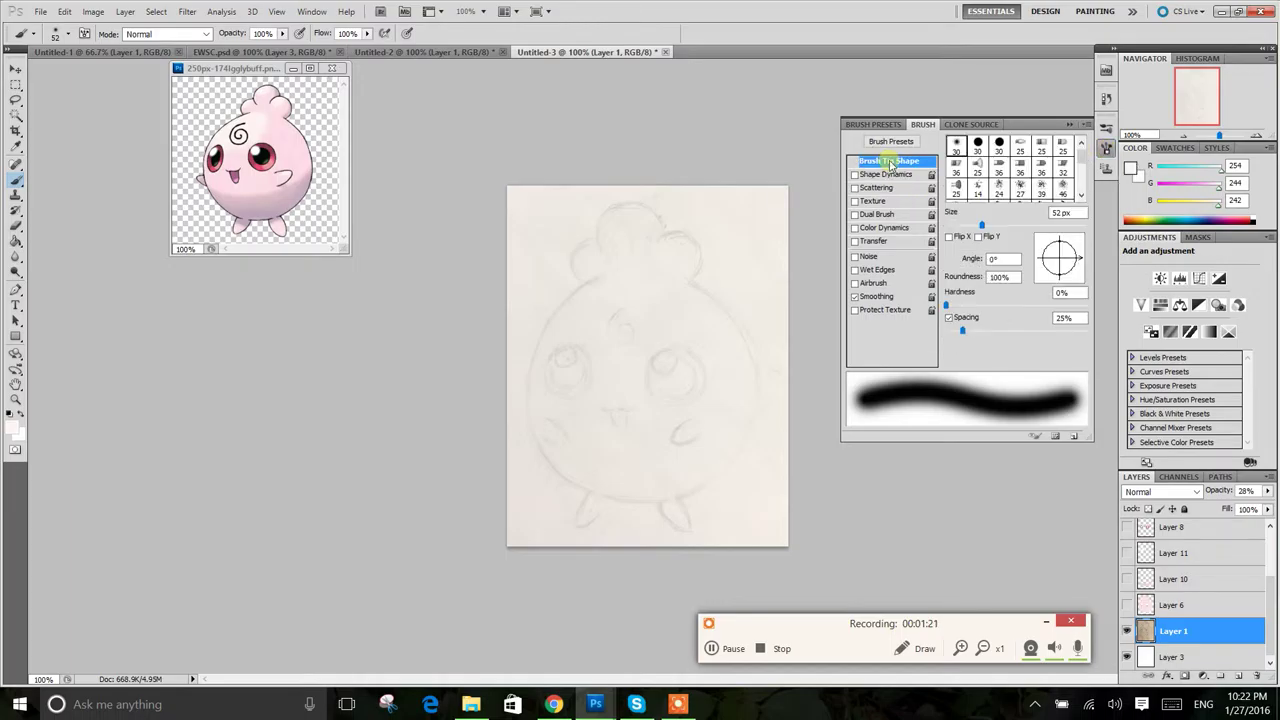
click(979, 146)
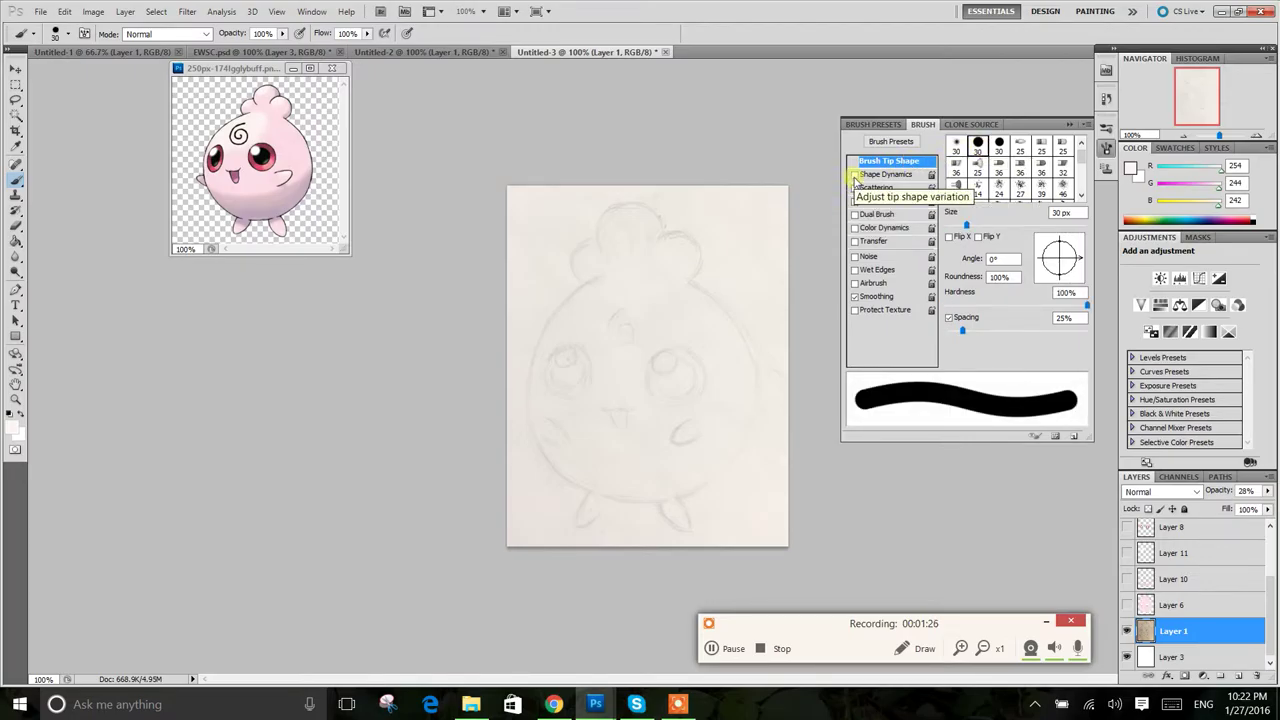
drag(966, 227, 947, 229)
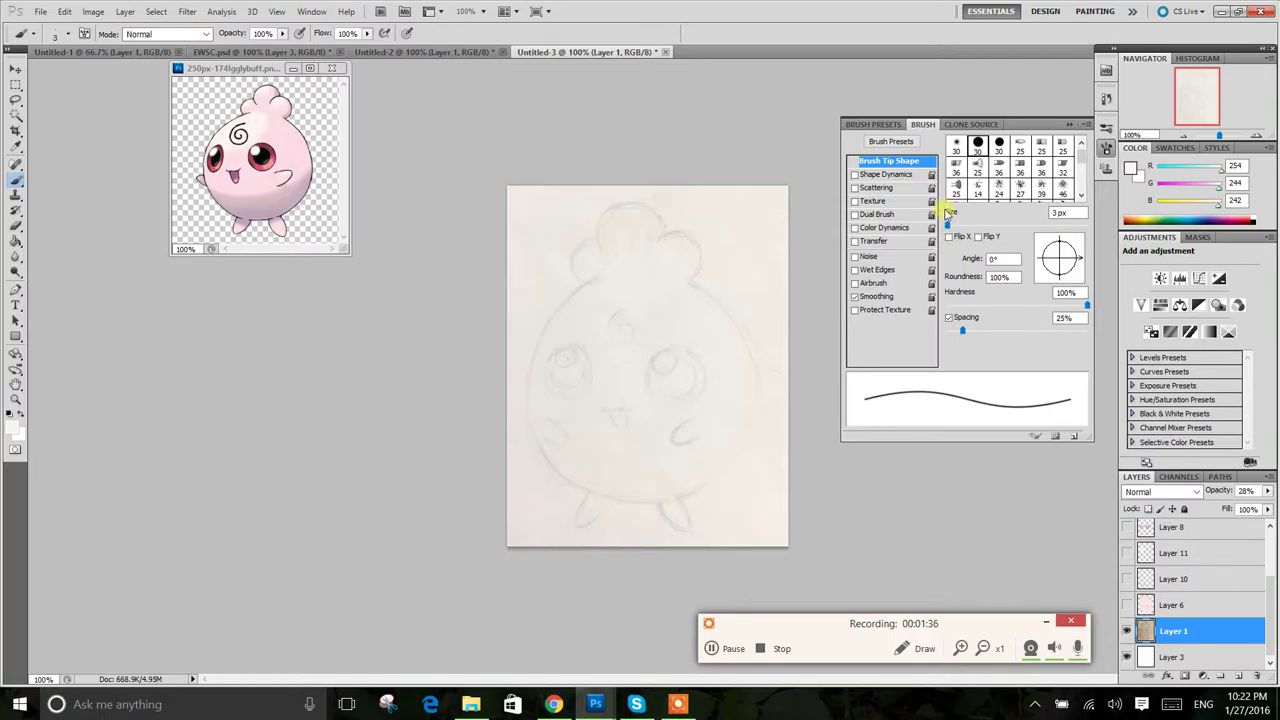
click(868, 177)
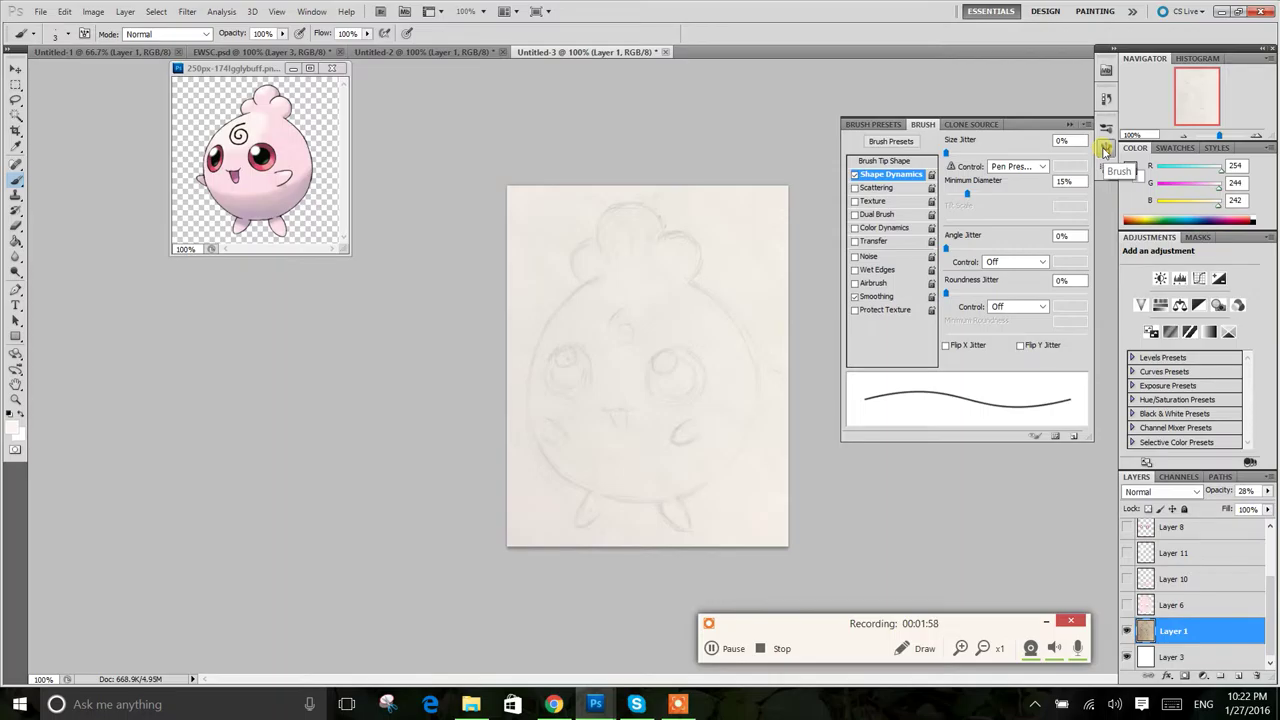
click(1105, 148)
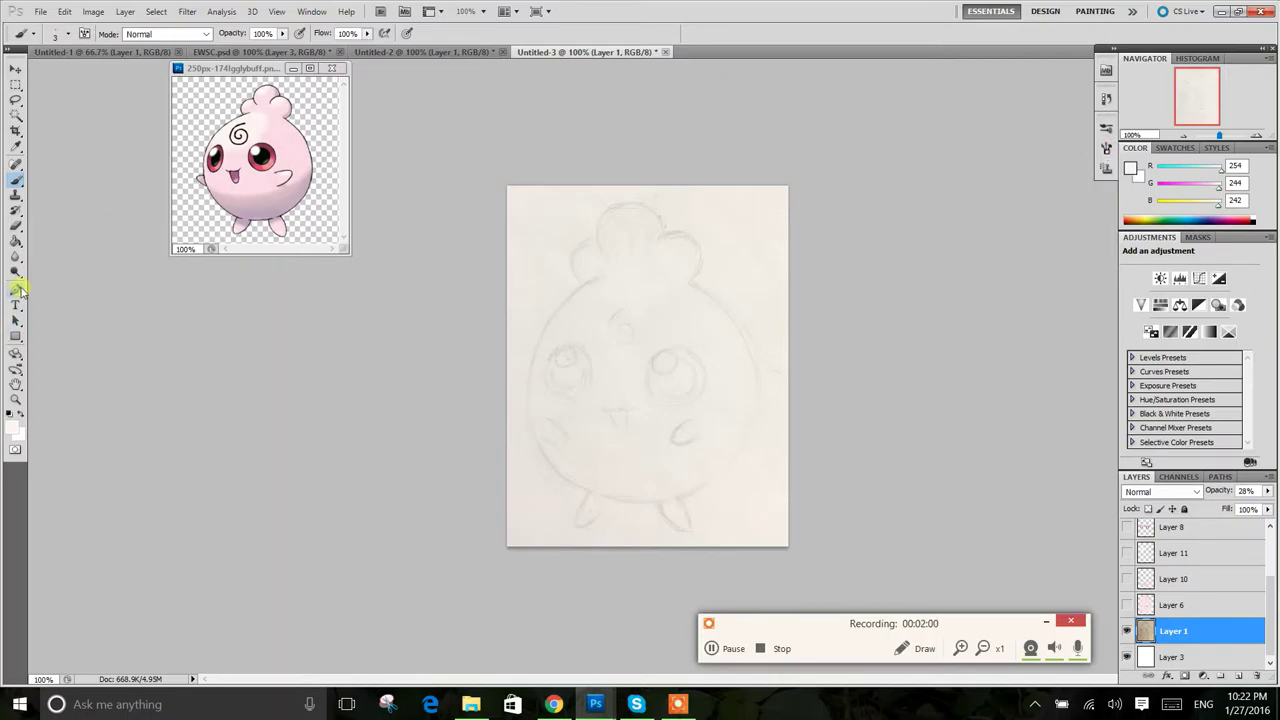
Step: Set the foreground colour to the dark bluish black #211f29
click(1254, 222)
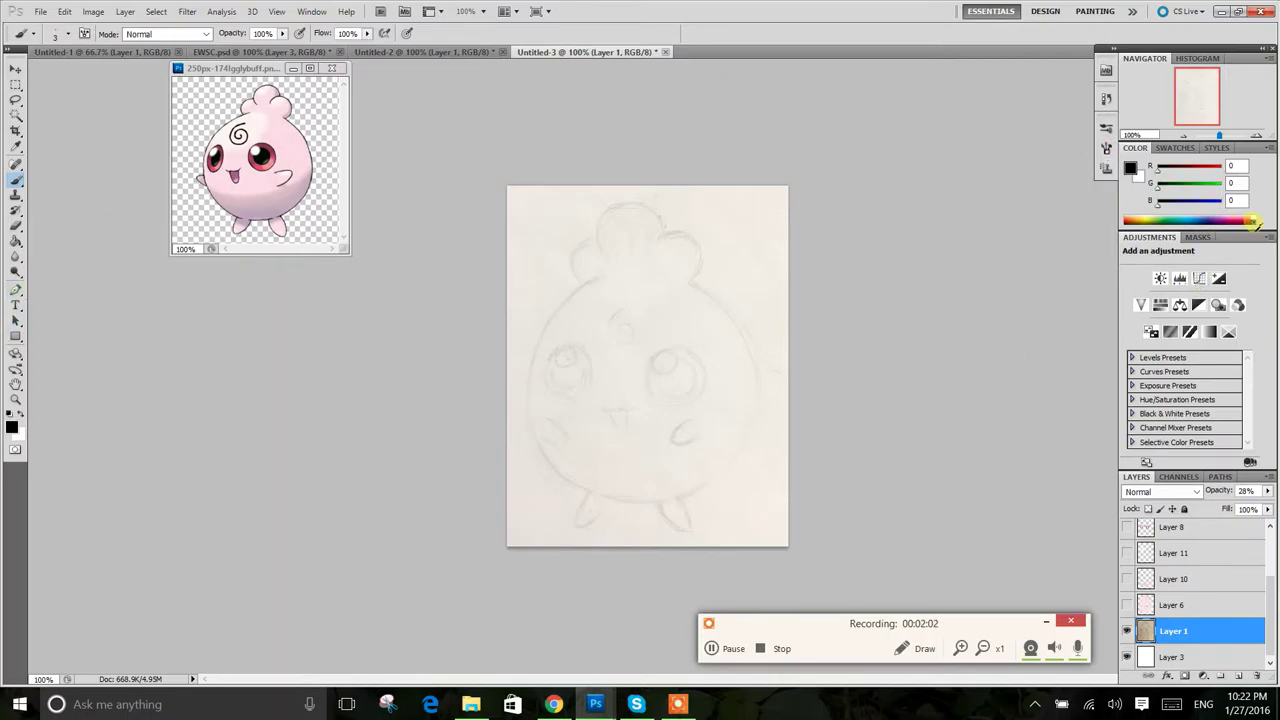
click(1131, 168)
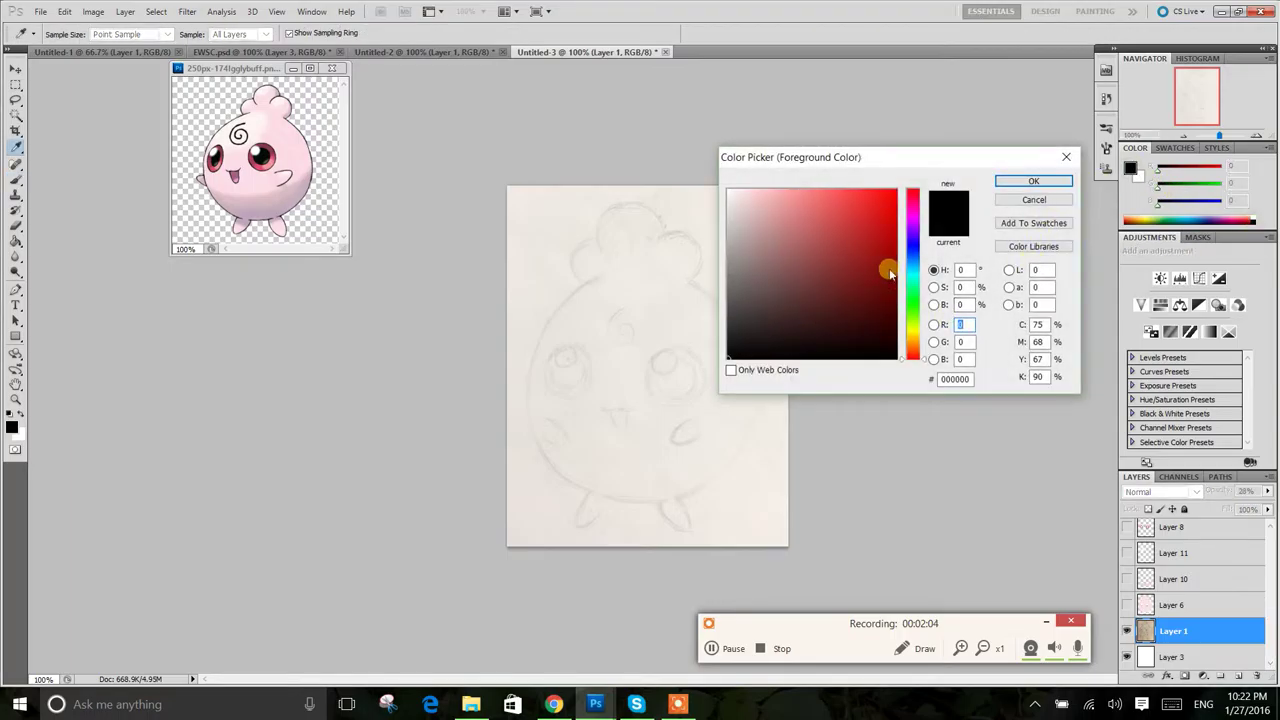
click(912, 240)
click(770, 331)
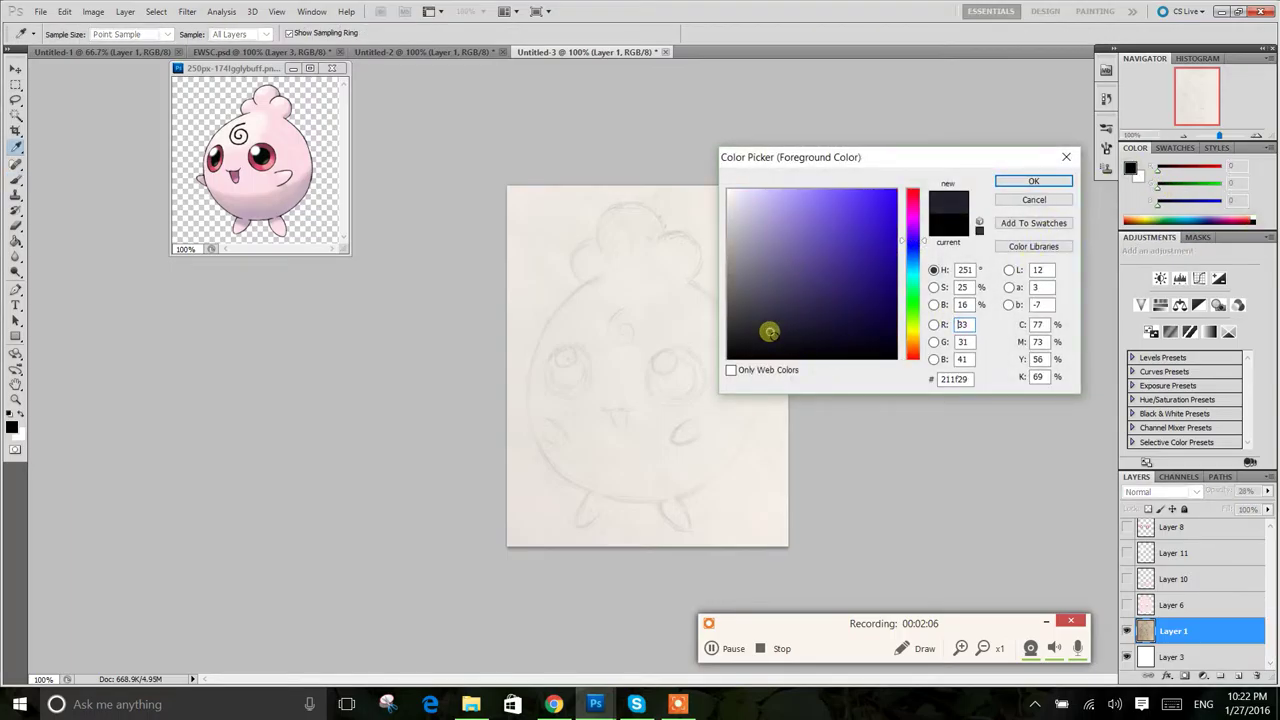
click(1010, 181)
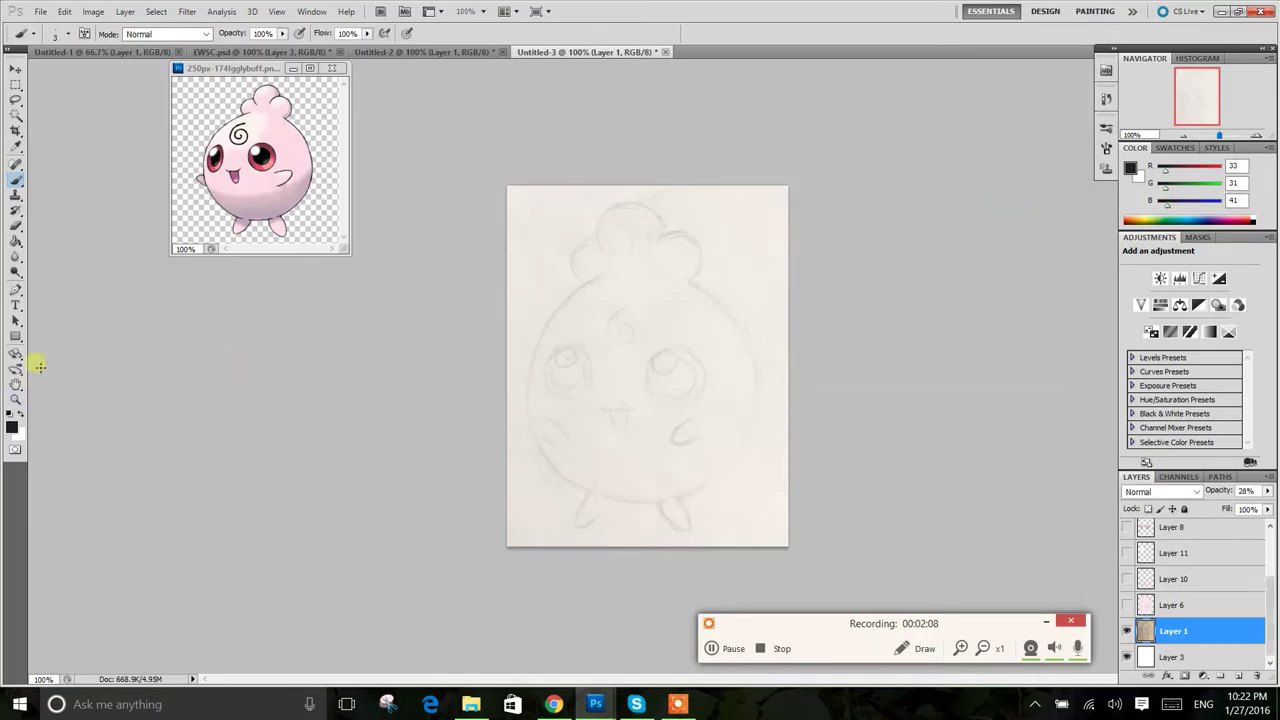
Step: Add a new layer above the sketch and draw a straight pen path from the body's upper left edge beneath the hair to the left foot
click(15, 289)
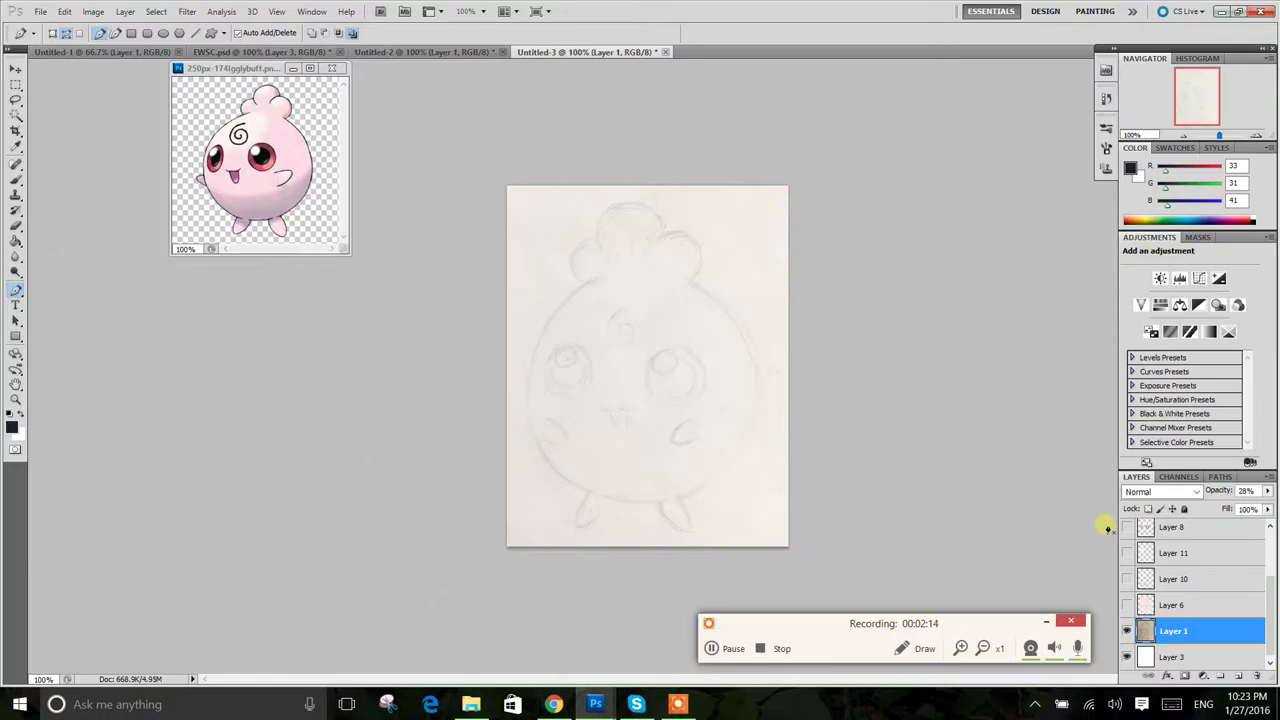
click(1238, 676)
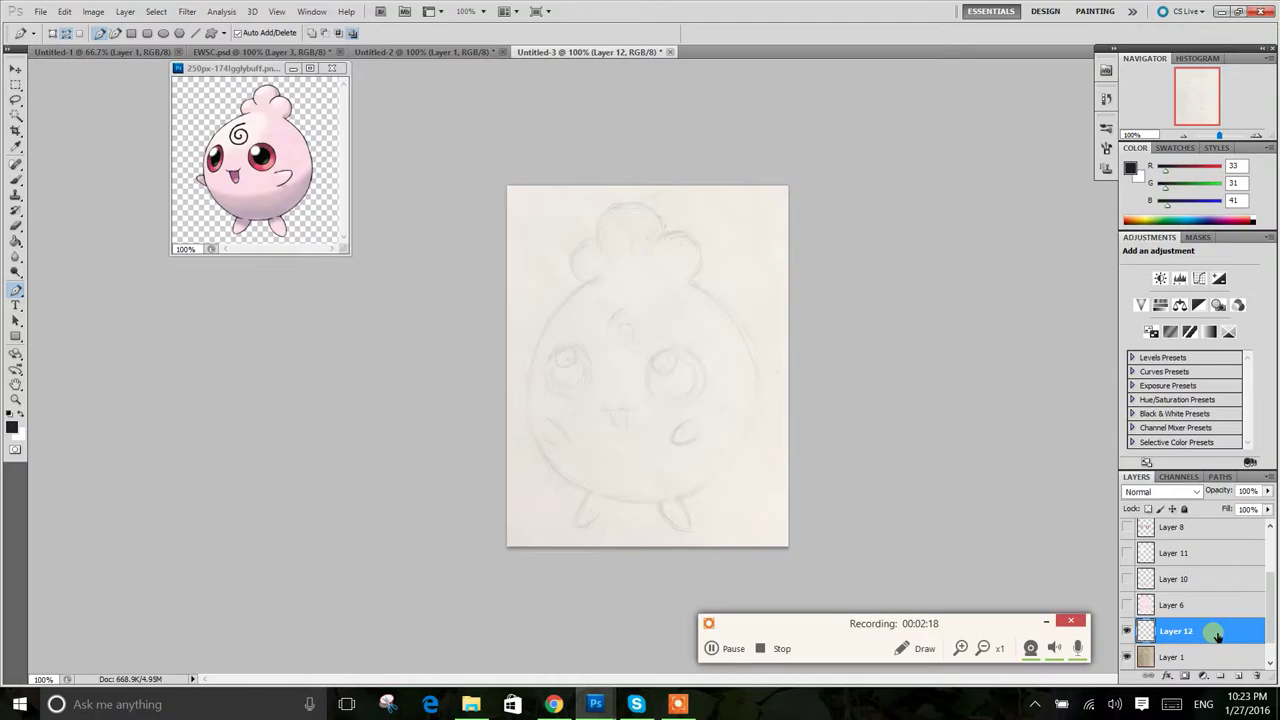
drag(1208, 641, 1148, 633)
click(600, 275)
click(590, 492)
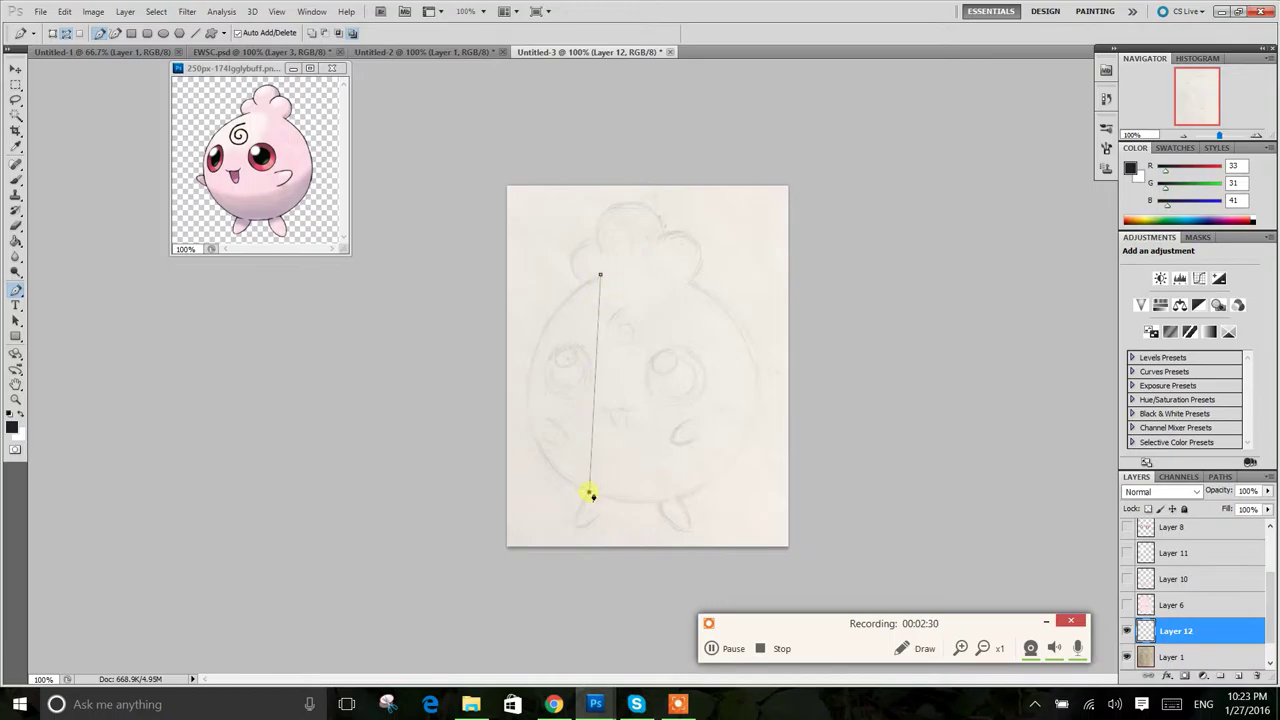
Step: Bend the path with extra anchor points so it follows the left side of the sketched body, removing anchors that are not needed
click(594, 433)
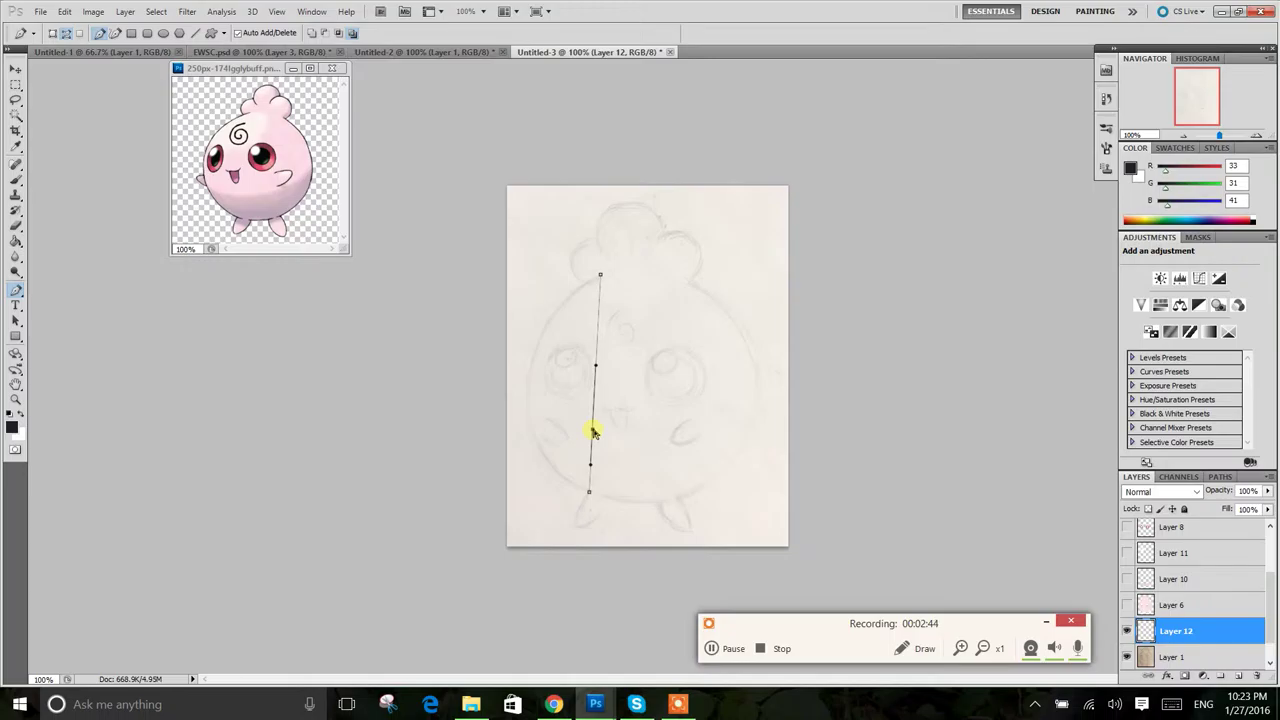
drag(593, 431, 535, 431)
drag(563, 346, 548, 338)
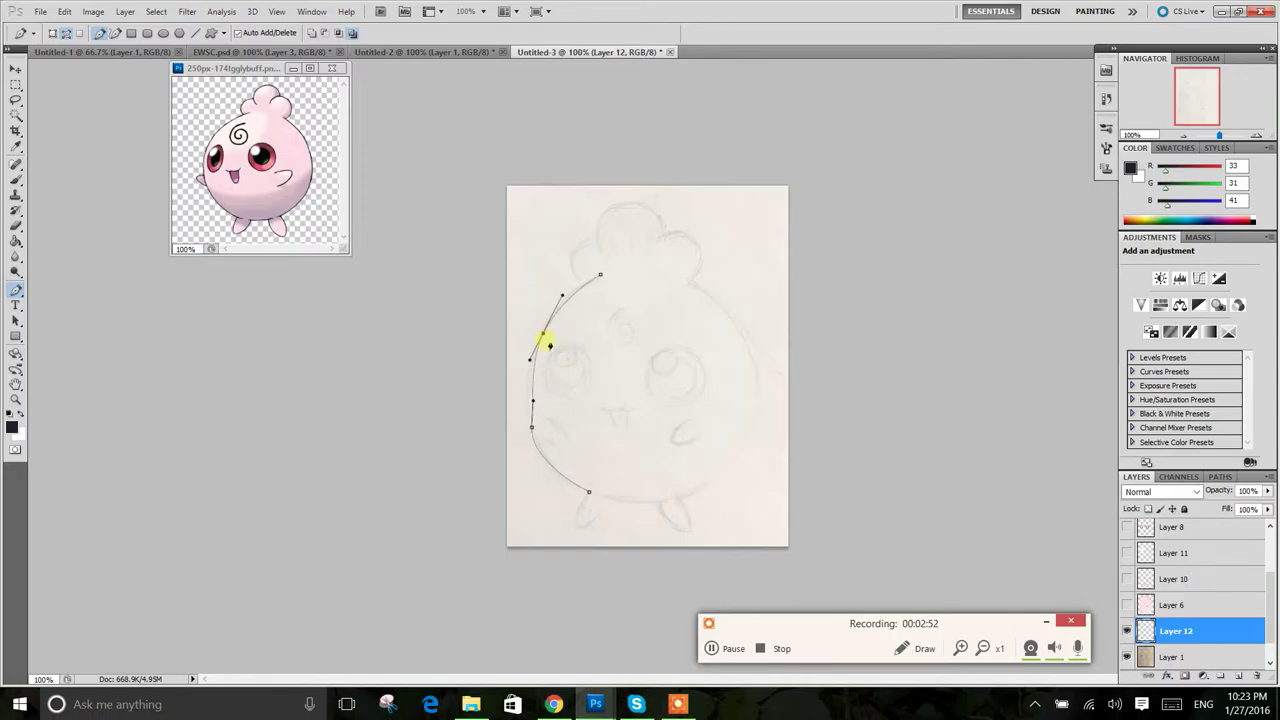
drag(534, 388, 528, 386)
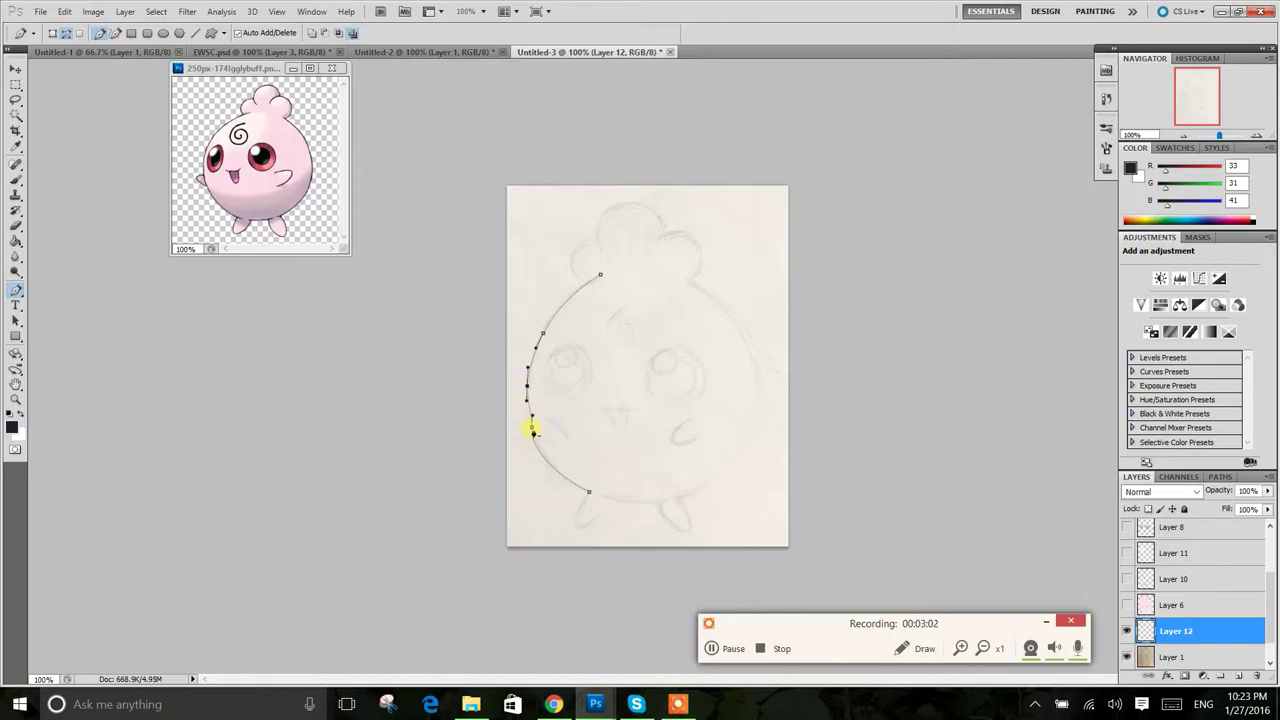
click(533, 430)
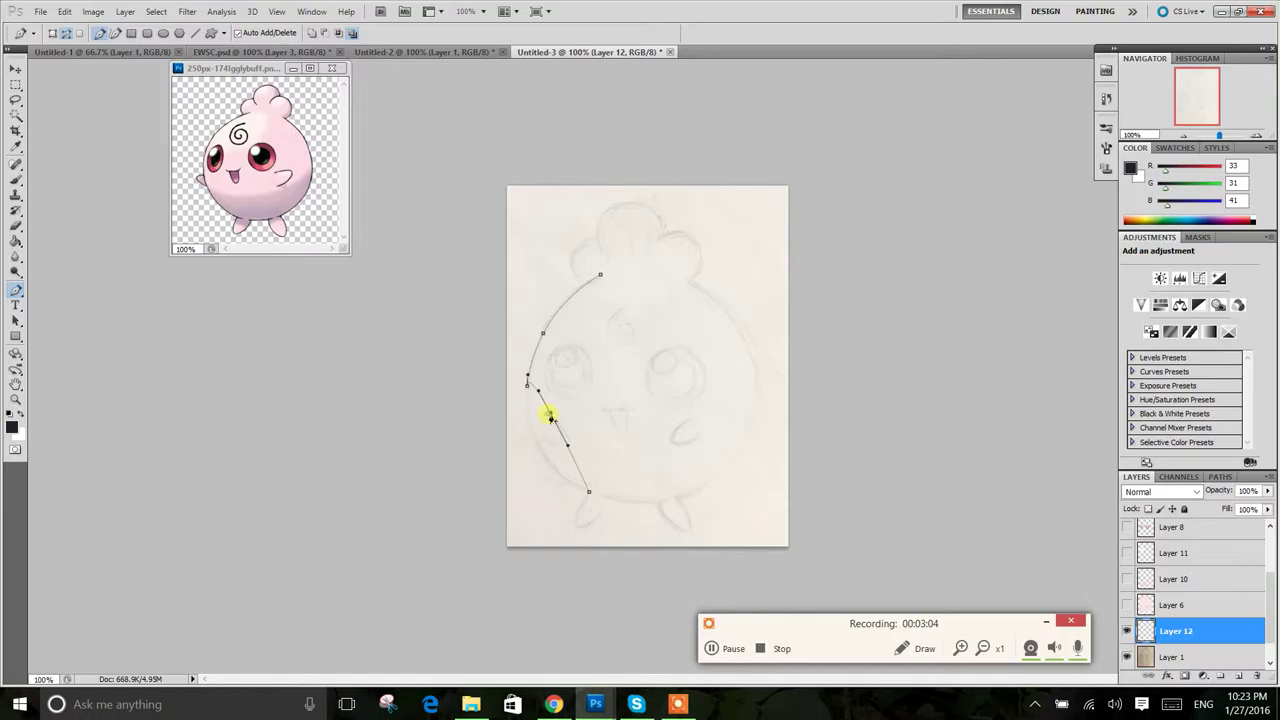
drag(549, 413, 531, 434)
click(528, 385)
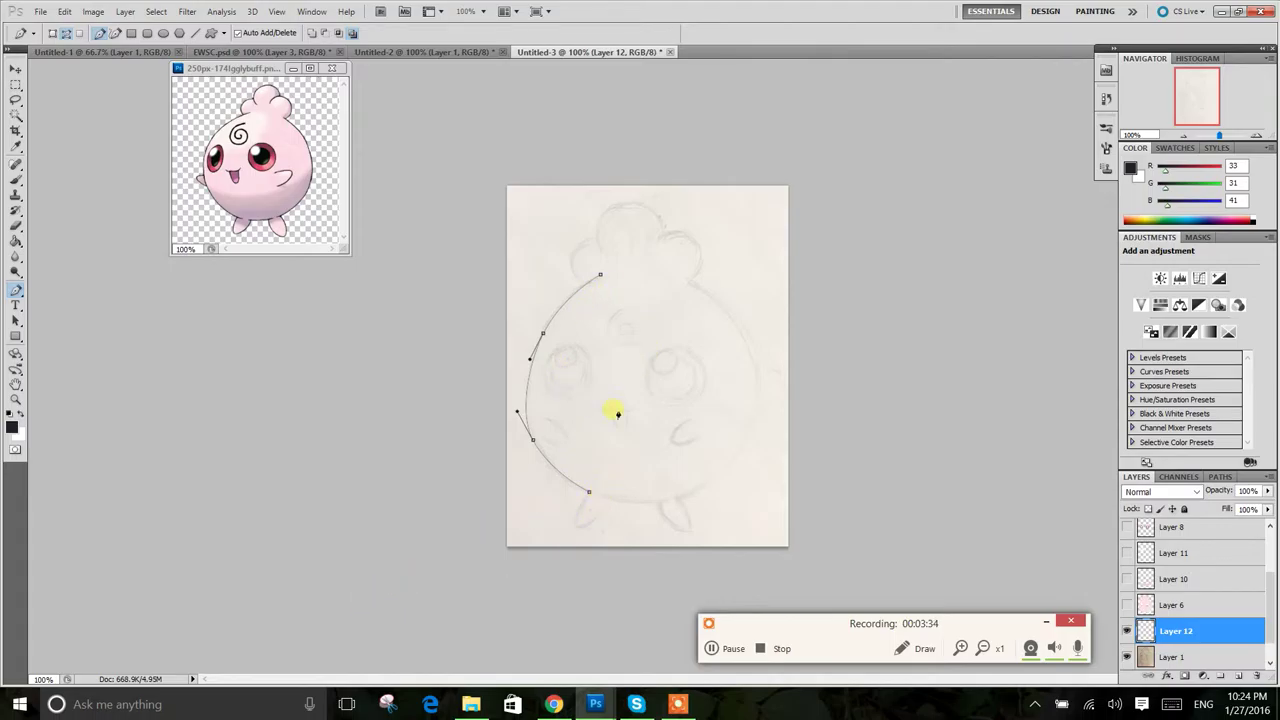
Step: Check the Brush tool's size and hardness, and return to the Pen tool
click(14, 183)
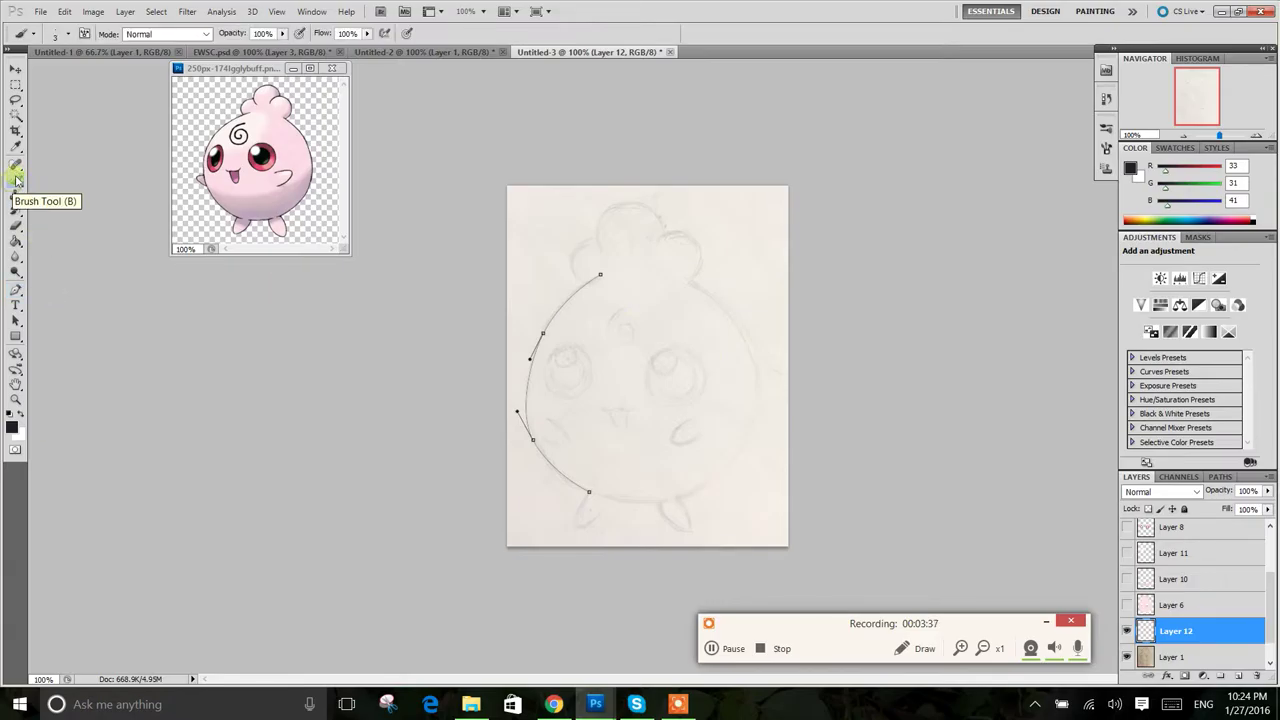
click(69, 36)
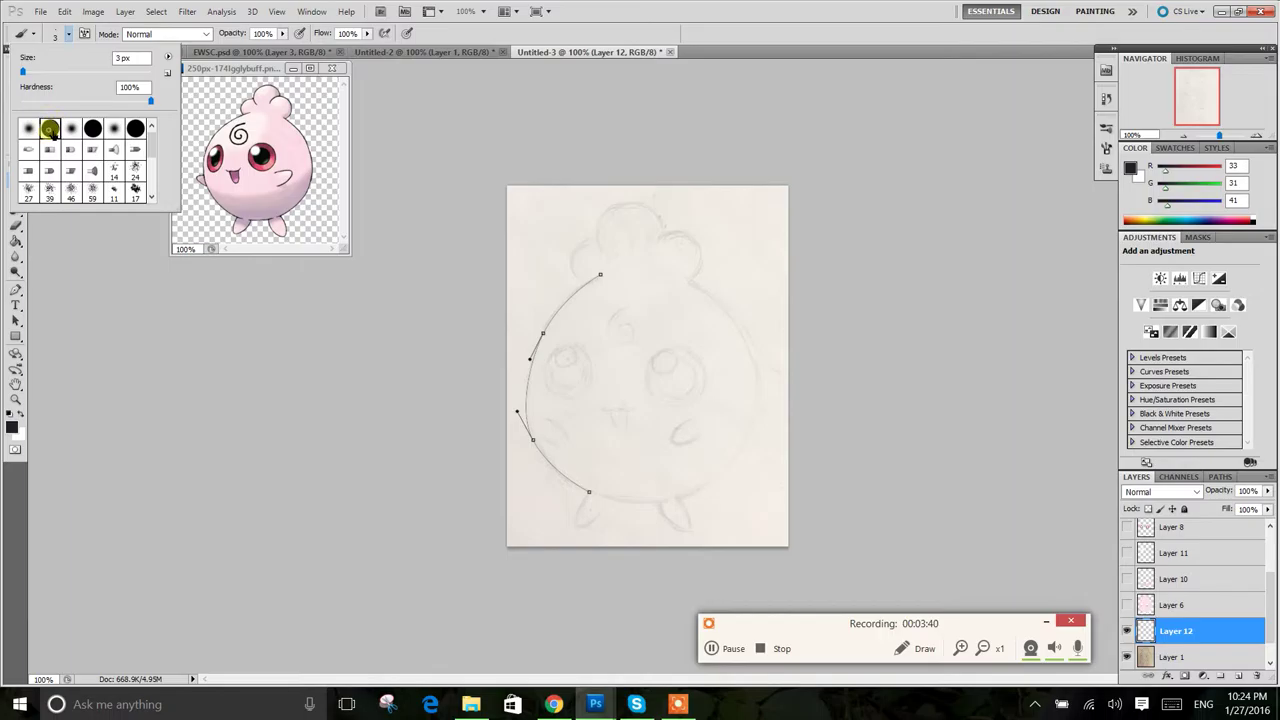
click(125, 58)
click(69, 34)
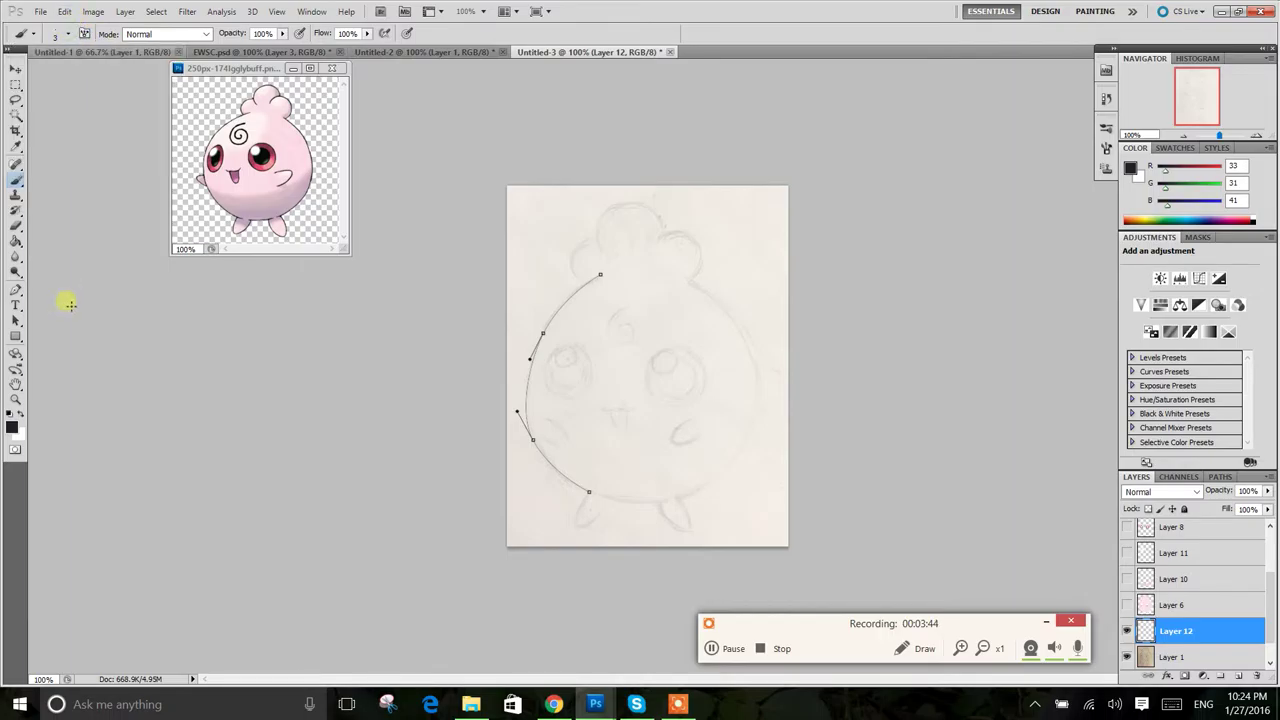
click(16, 290)
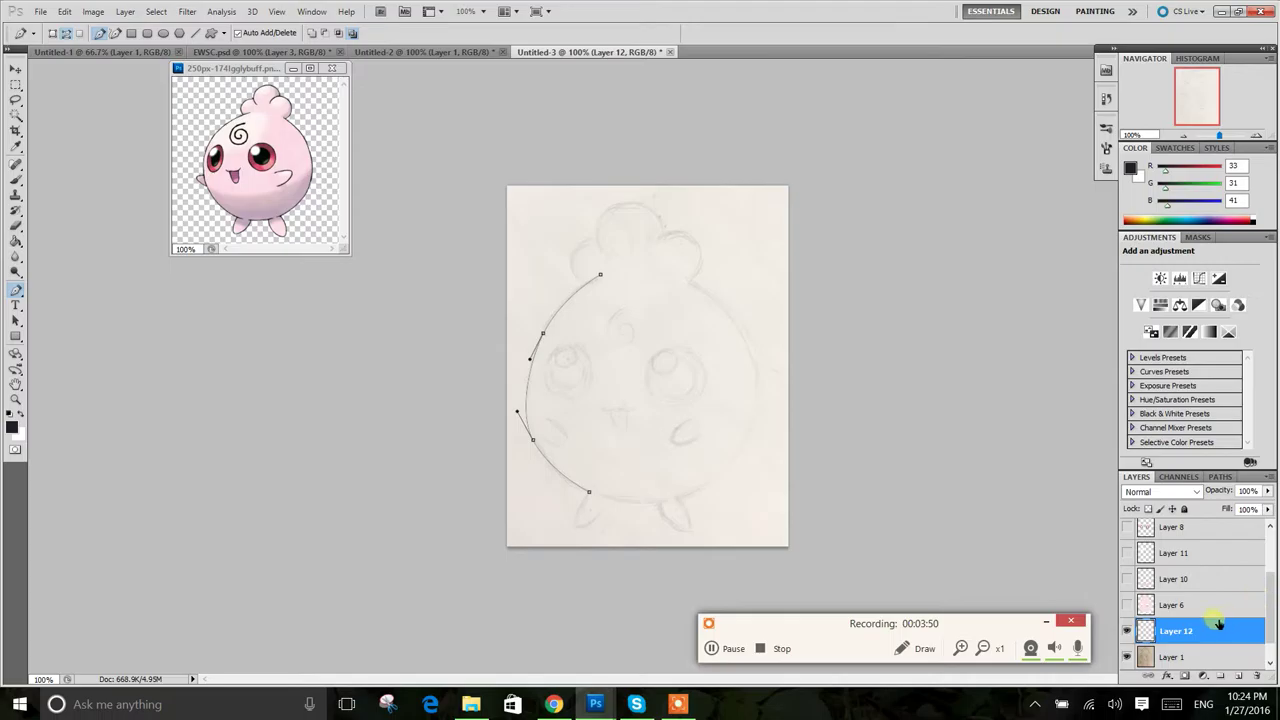
Step: Stroke the body outline path with the Brush and Simulate Pressure enabled
right_click(682, 340)
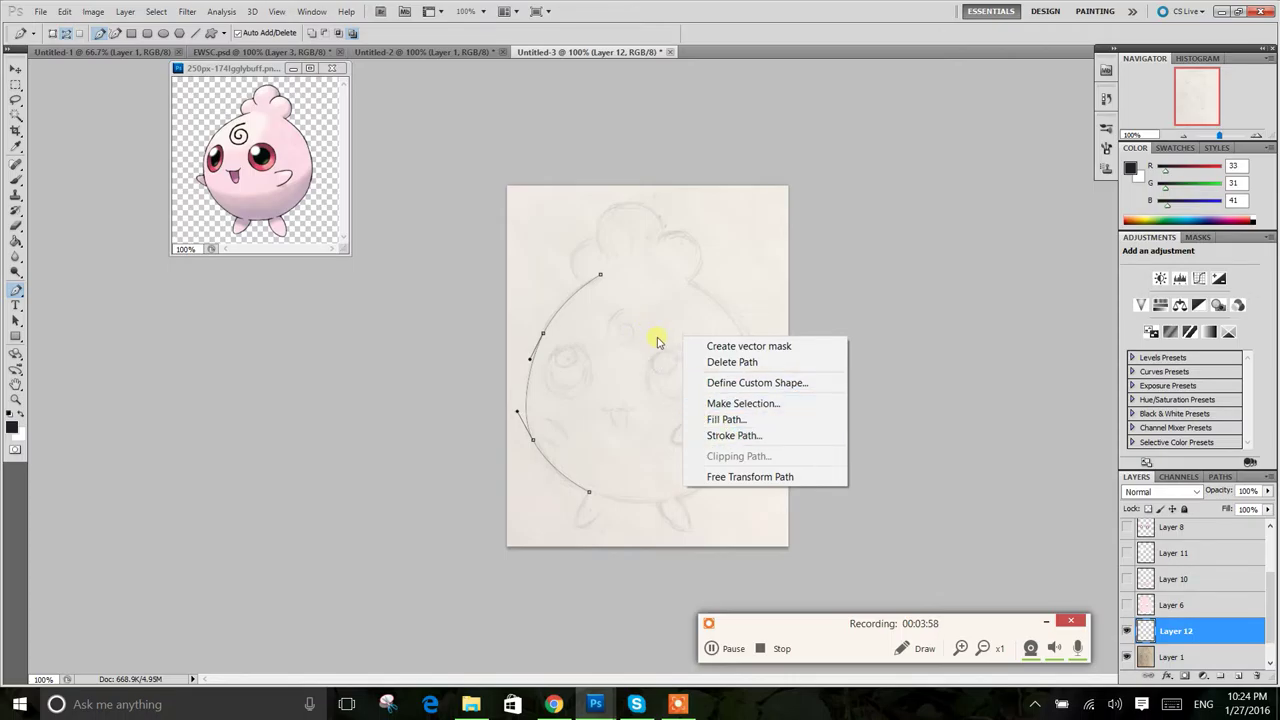
click(724, 437)
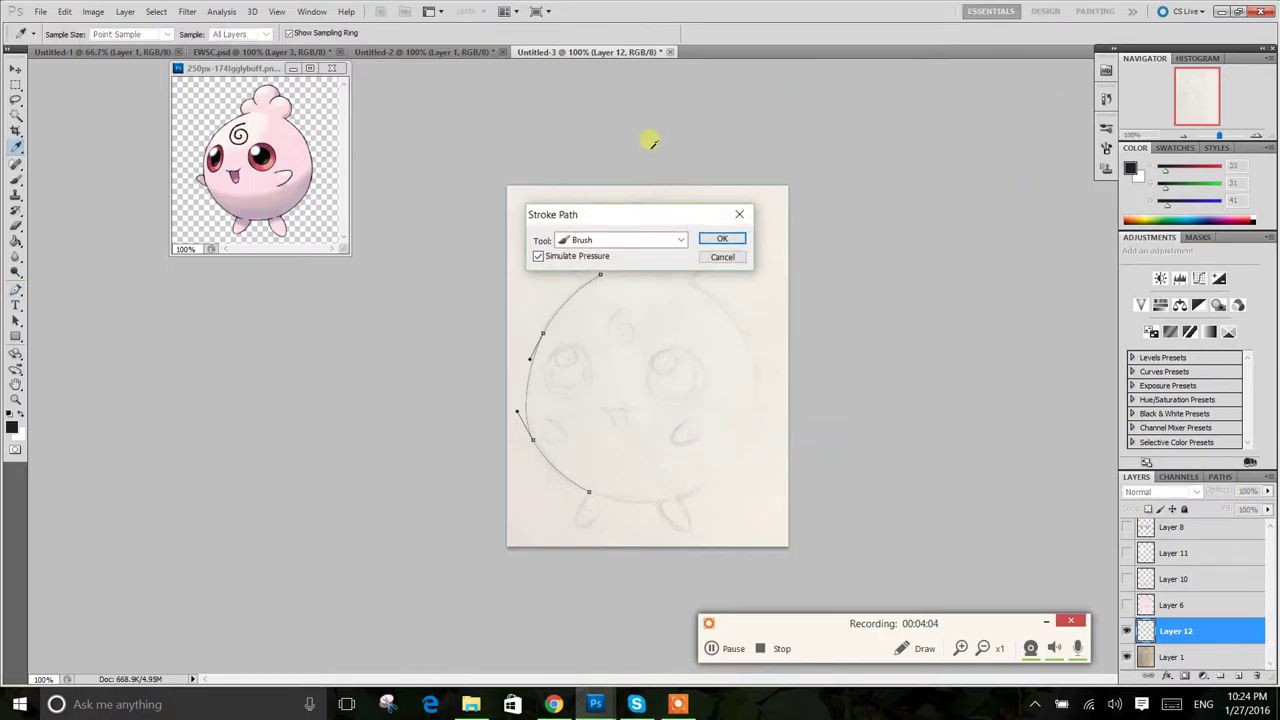
click(606, 239)
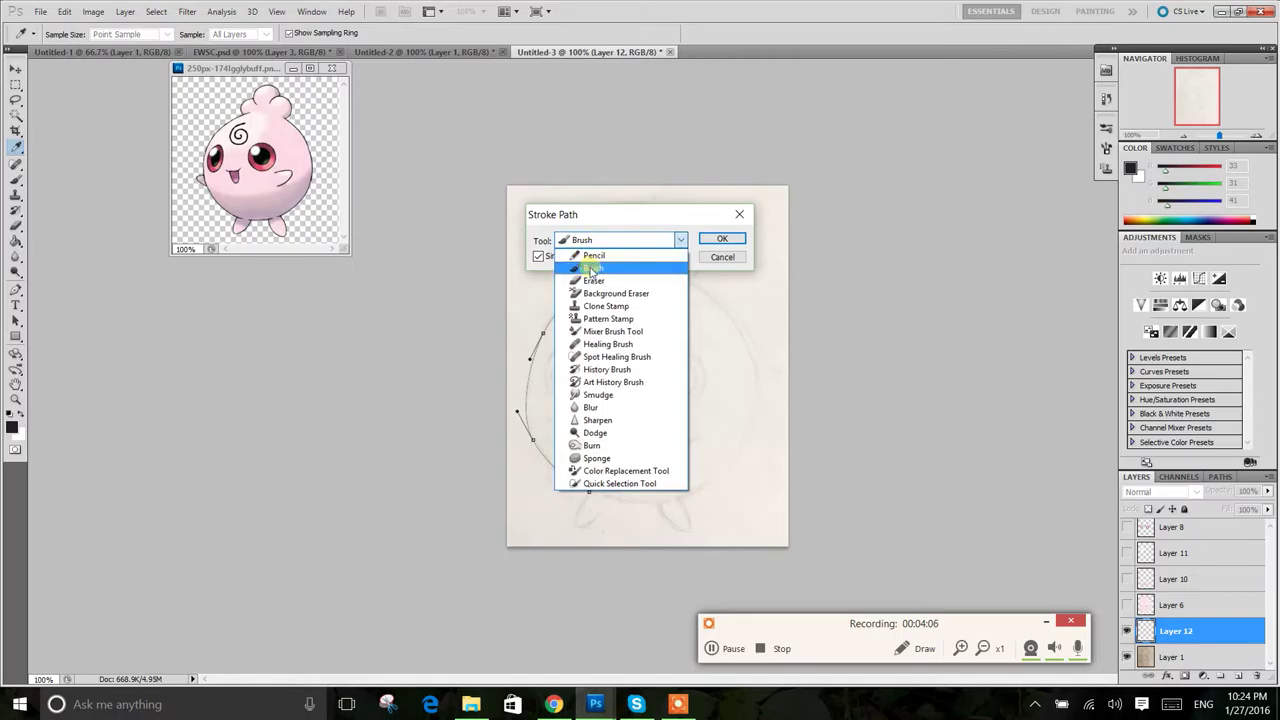
click(592, 268)
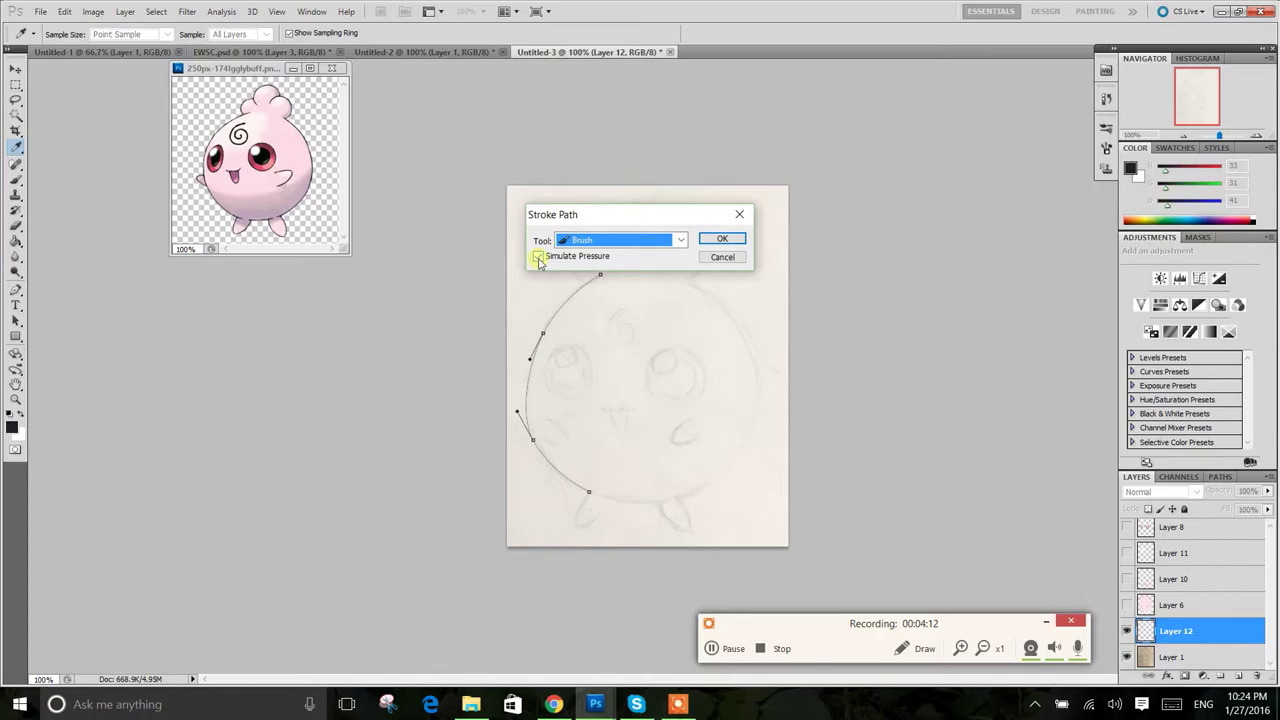
click(539, 257)
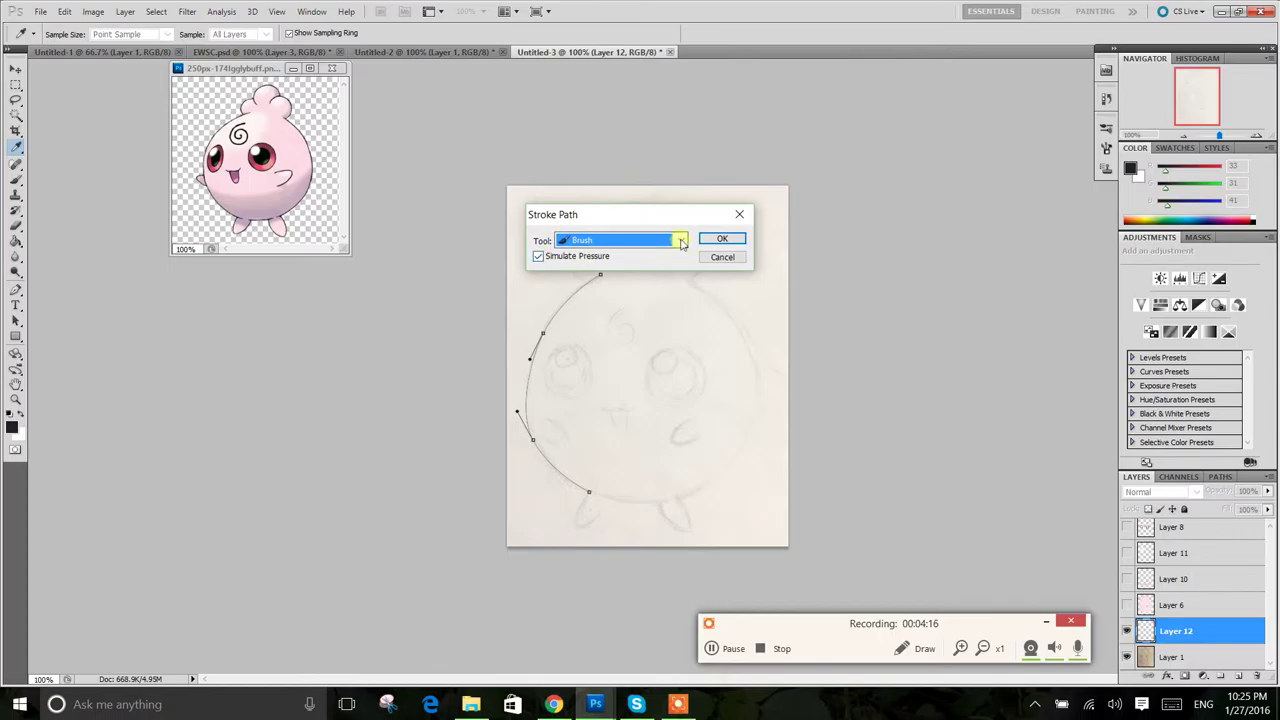
click(732, 240)
click(732, 240)
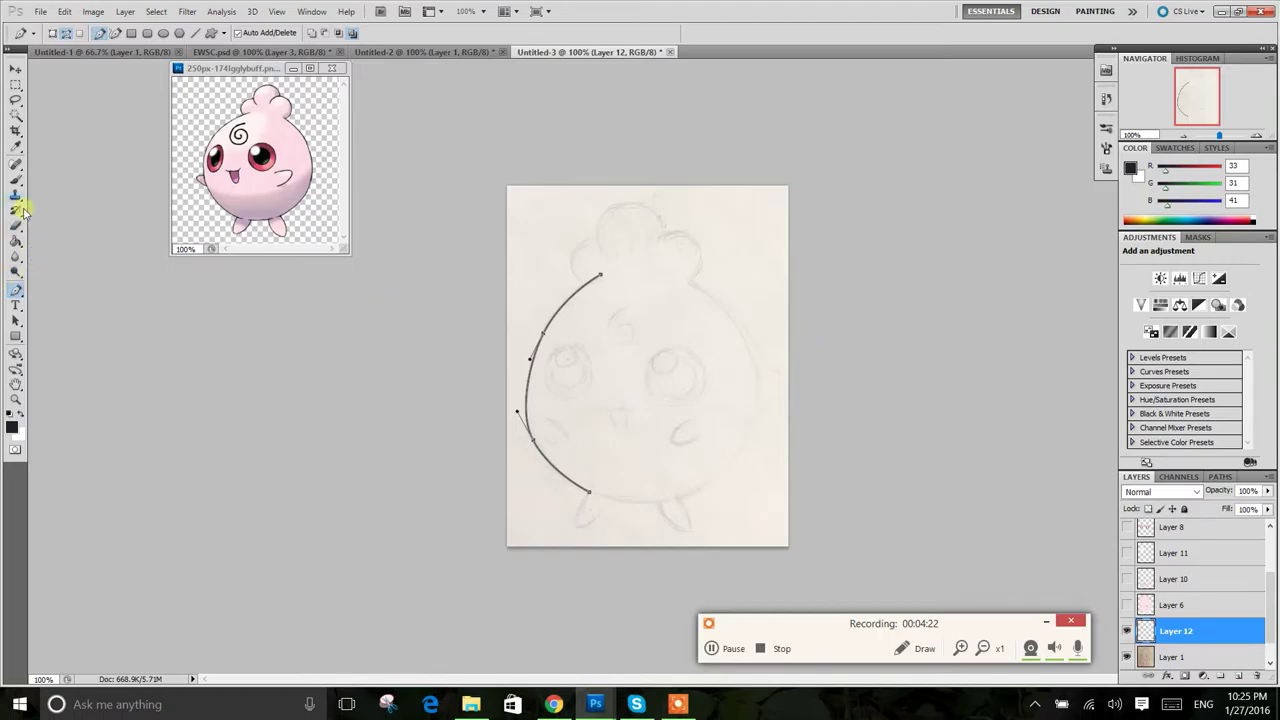
Step: Turn on Shape Dynamics for the Brush tool so its size follows pen pressure, and return to the Pen tool
click(1107, 149)
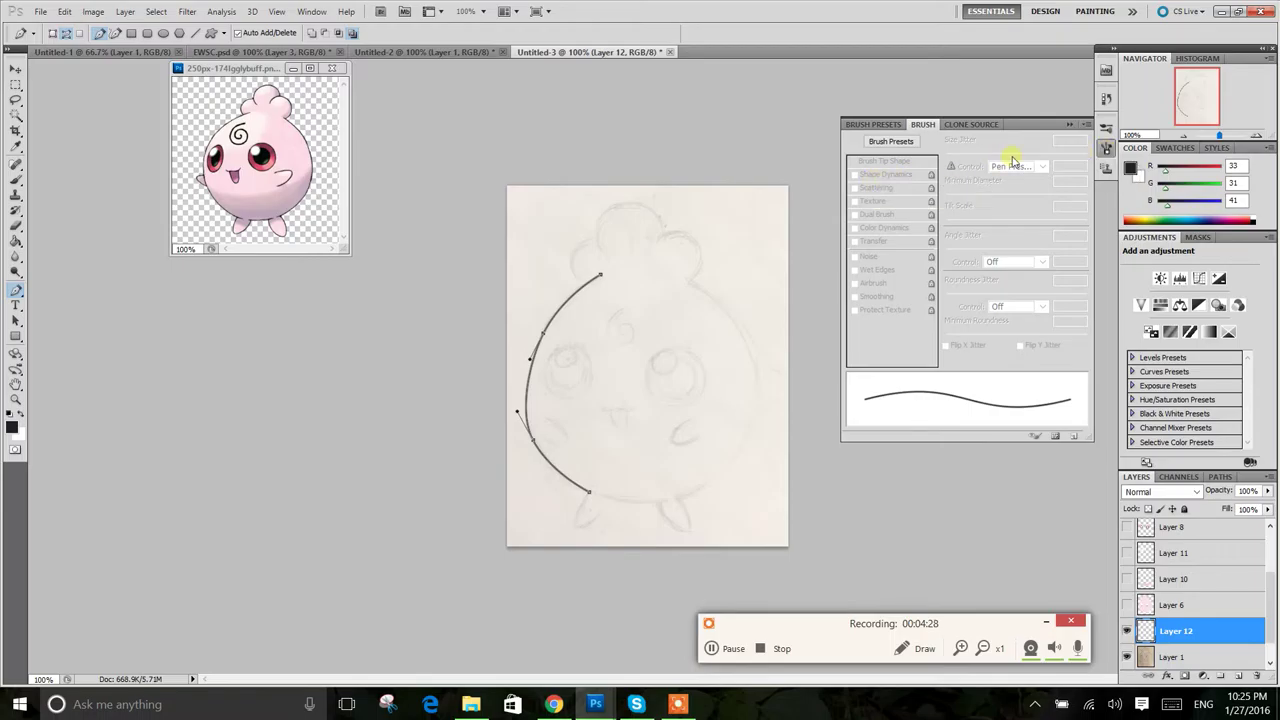
click(1106, 148)
click(16, 180)
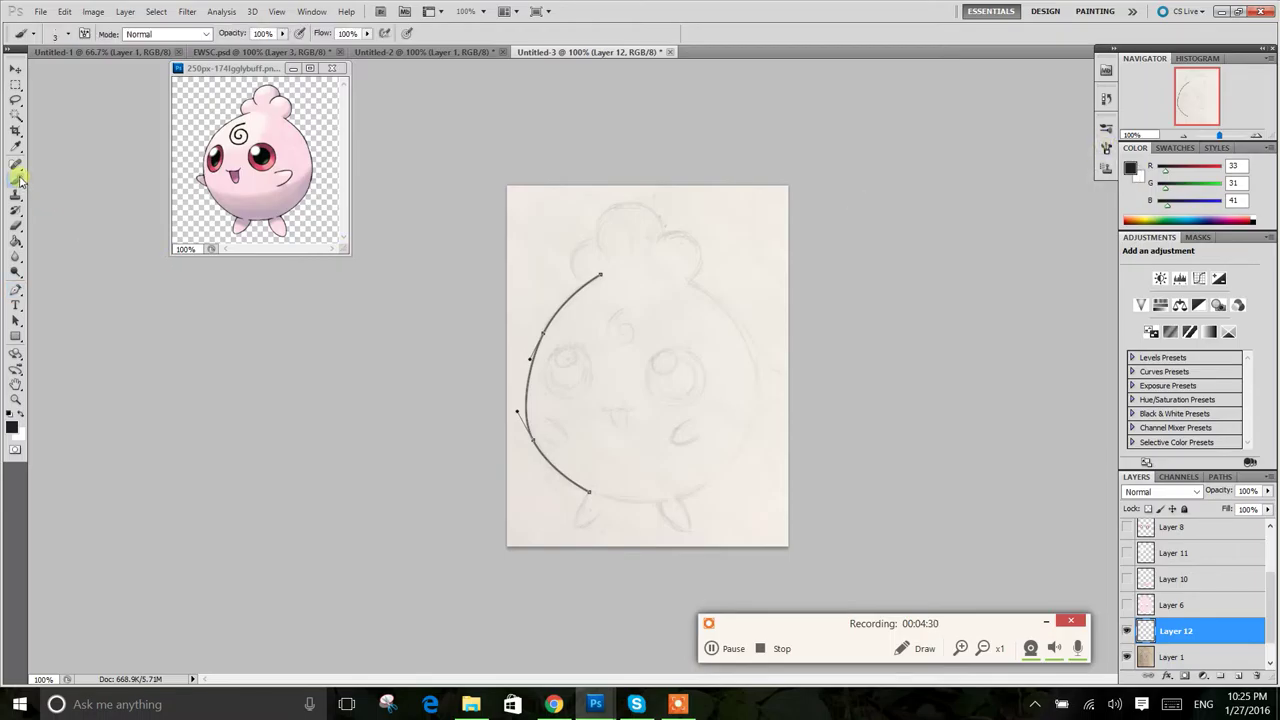
click(1106, 148)
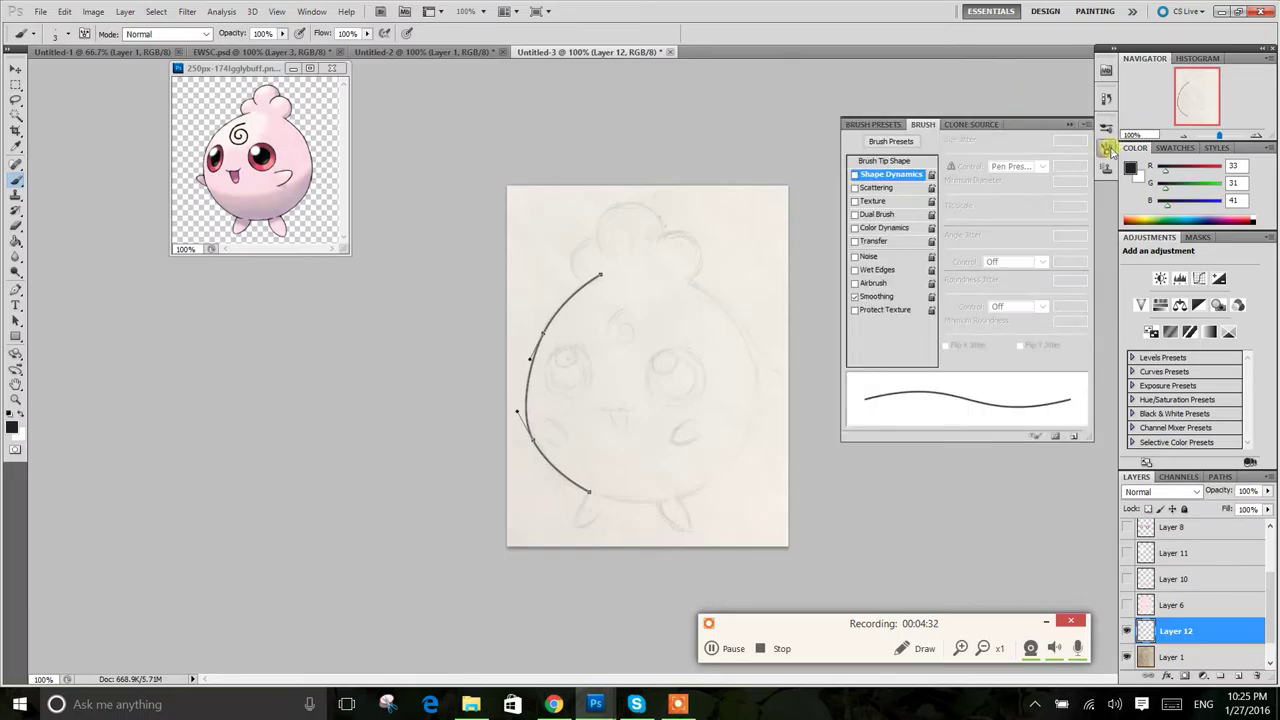
click(855, 175)
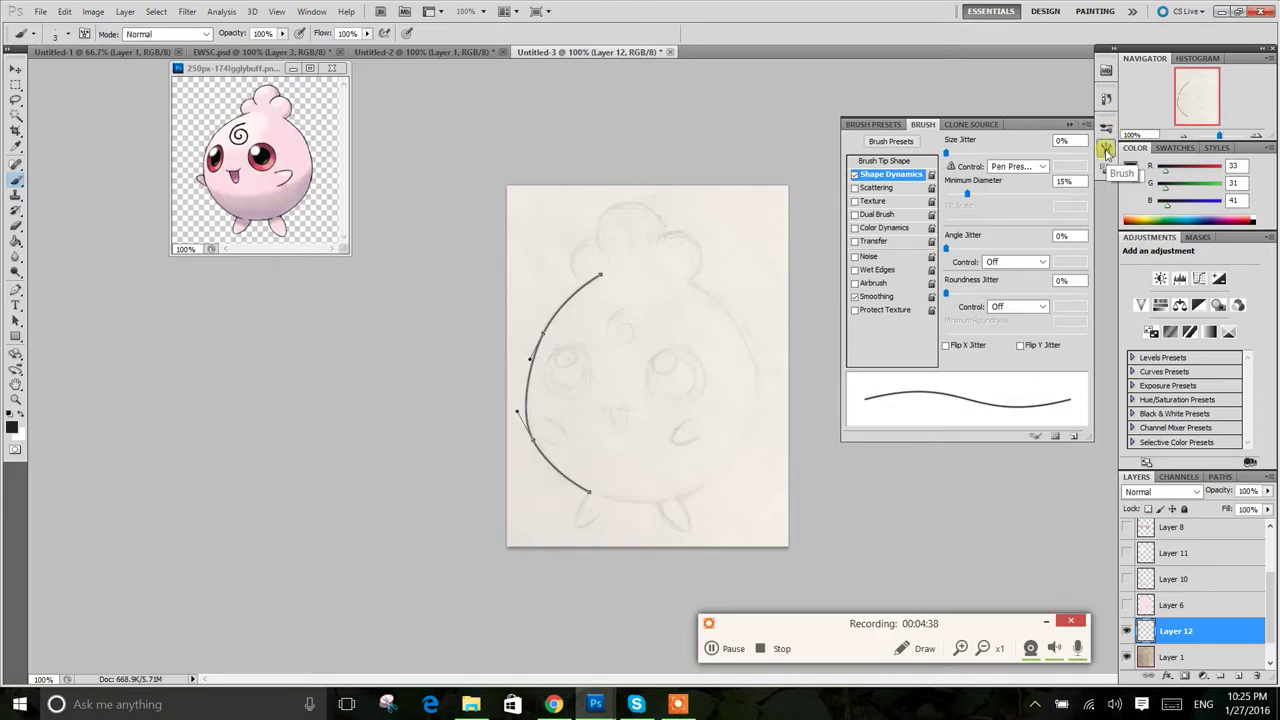
click(1106, 148)
key(p)
Step: Delete the body outline path to view the line, and undo both that deletion and the untapered stroke
right_click(636, 327)
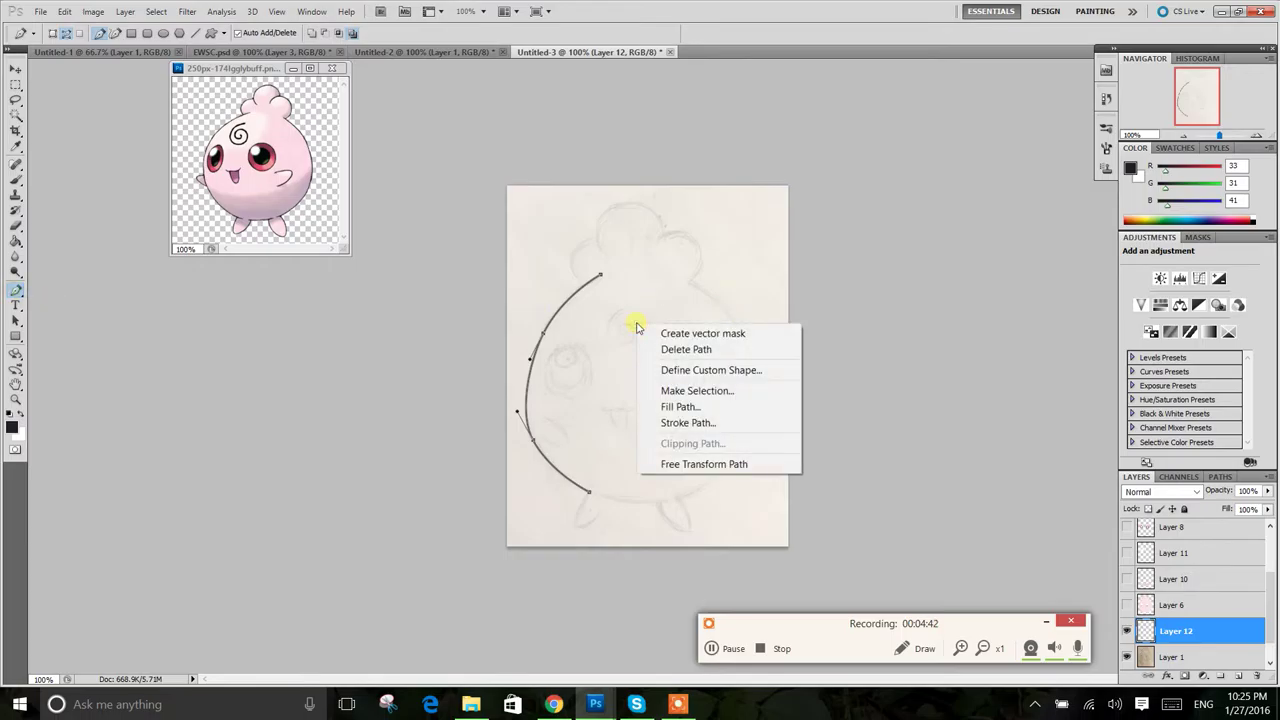
click(660, 349)
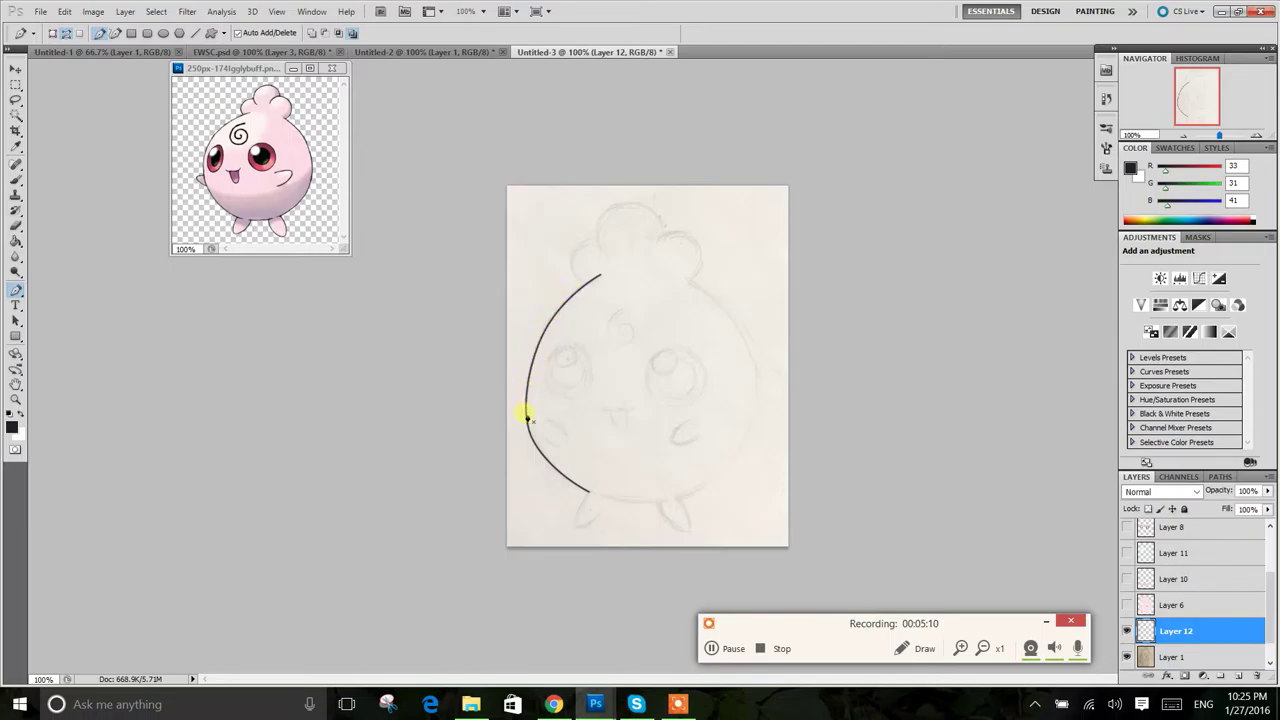
right_click(625, 394)
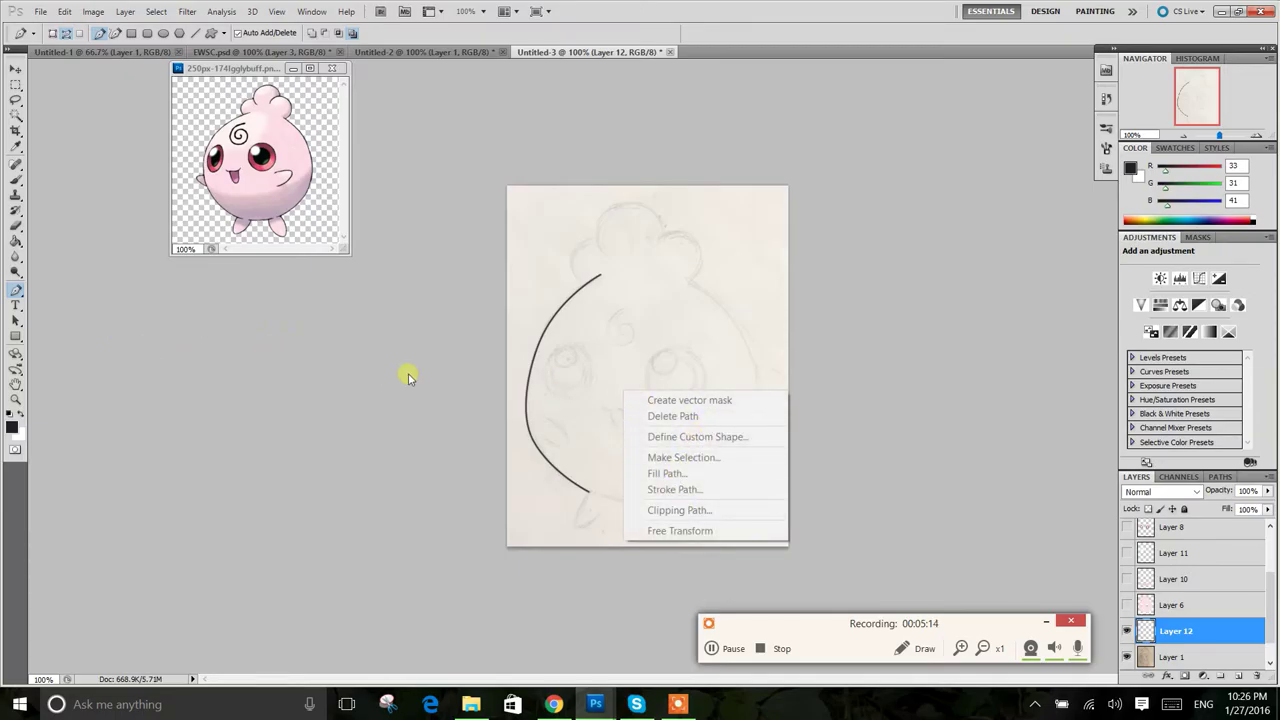
click(634, 444)
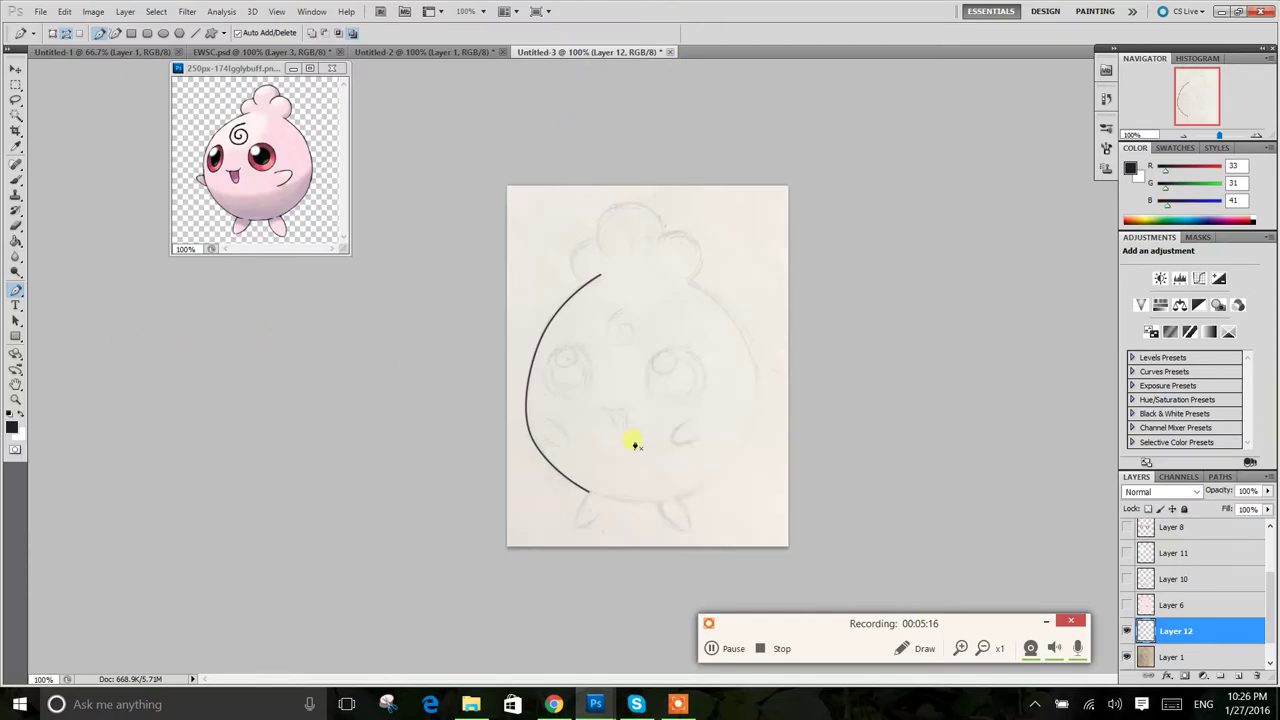
key(ctrl+h)
key(ctrl+z)
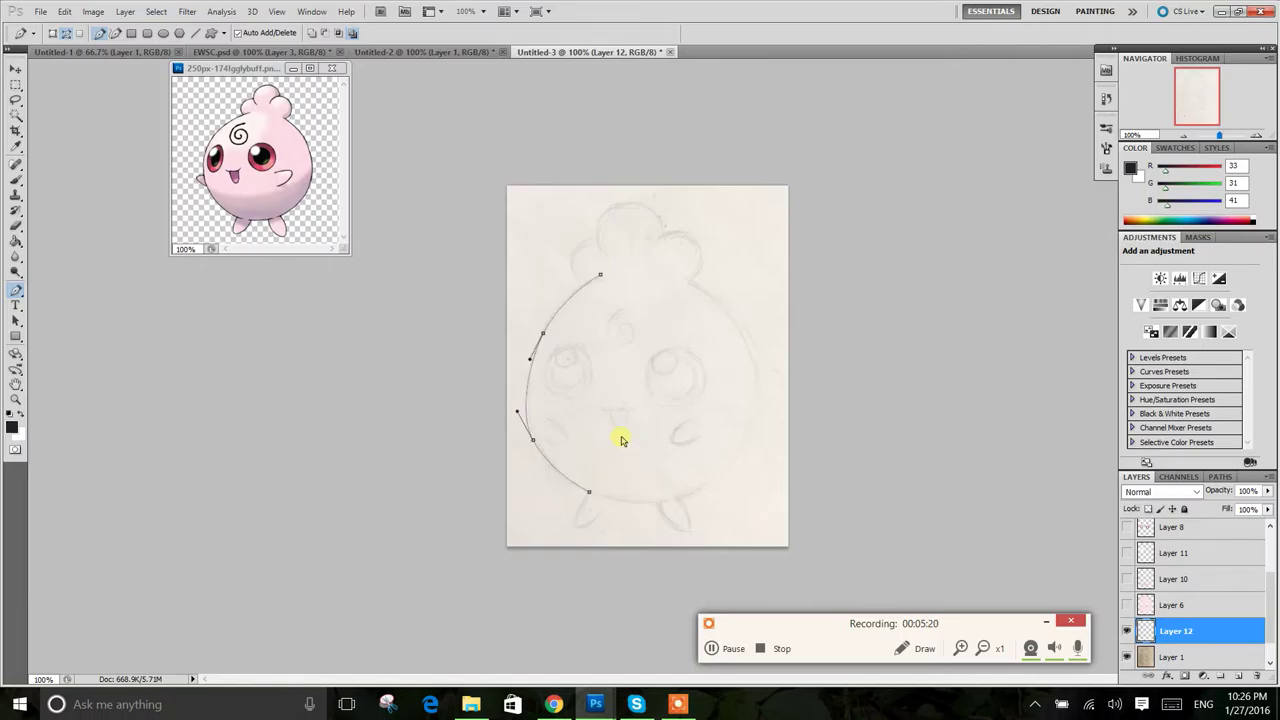
Step: Stroke the restored body path on Layer 12 using the Brush with Simulate Pressure
right_click(622, 370)
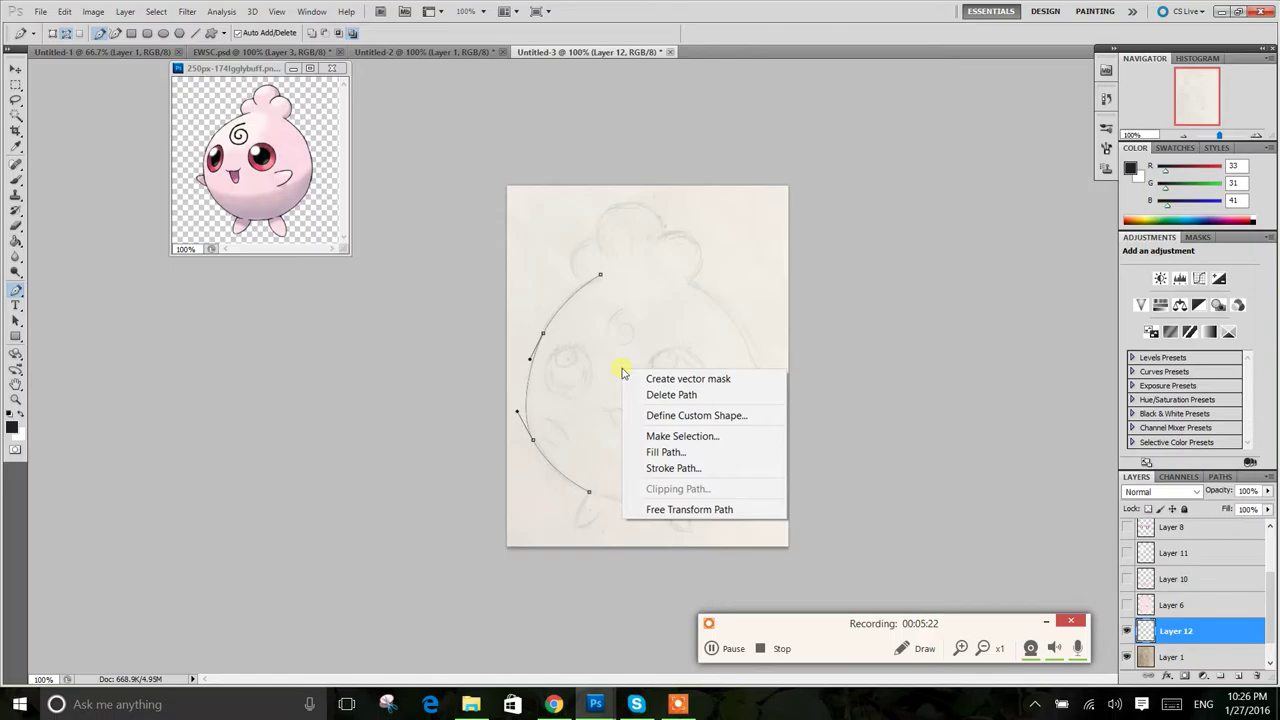
click(660, 468)
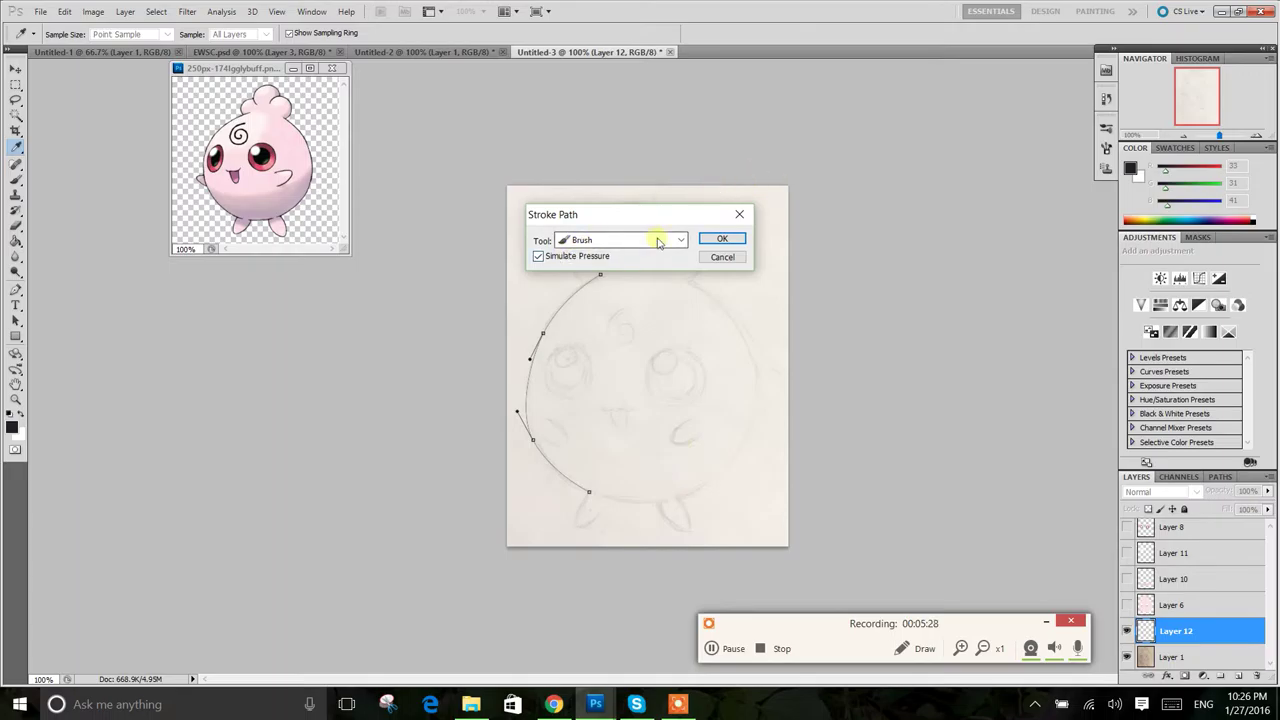
click(721, 239)
Step: Delete the body path and inspect the tapered line with the Layer 1 sketch briefly hidden
right_click(629, 370)
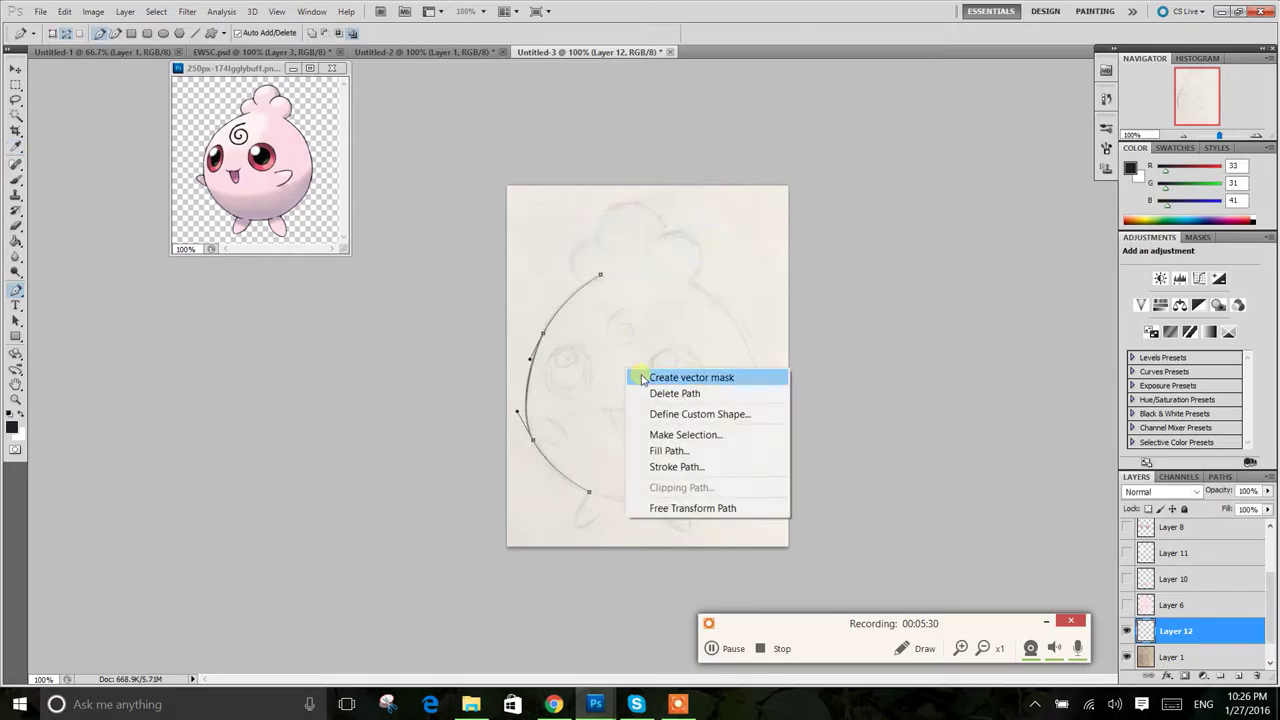
click(645, 393)
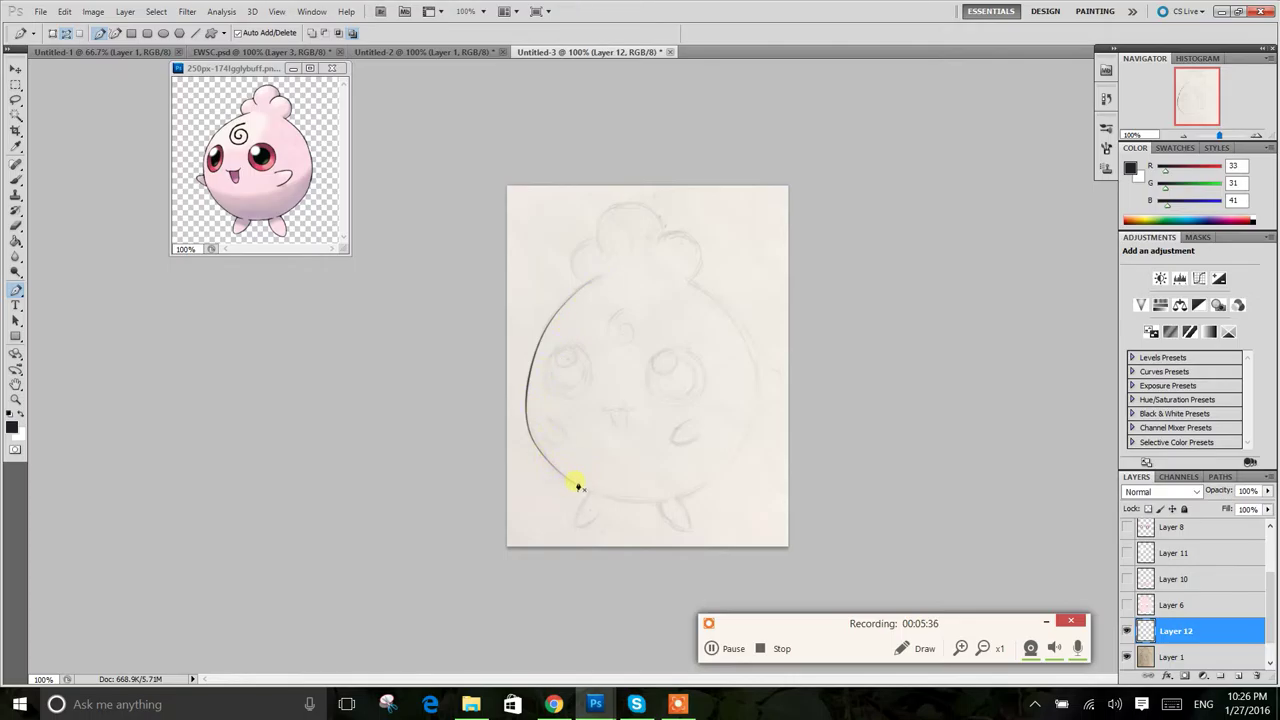
click(1128, 657)
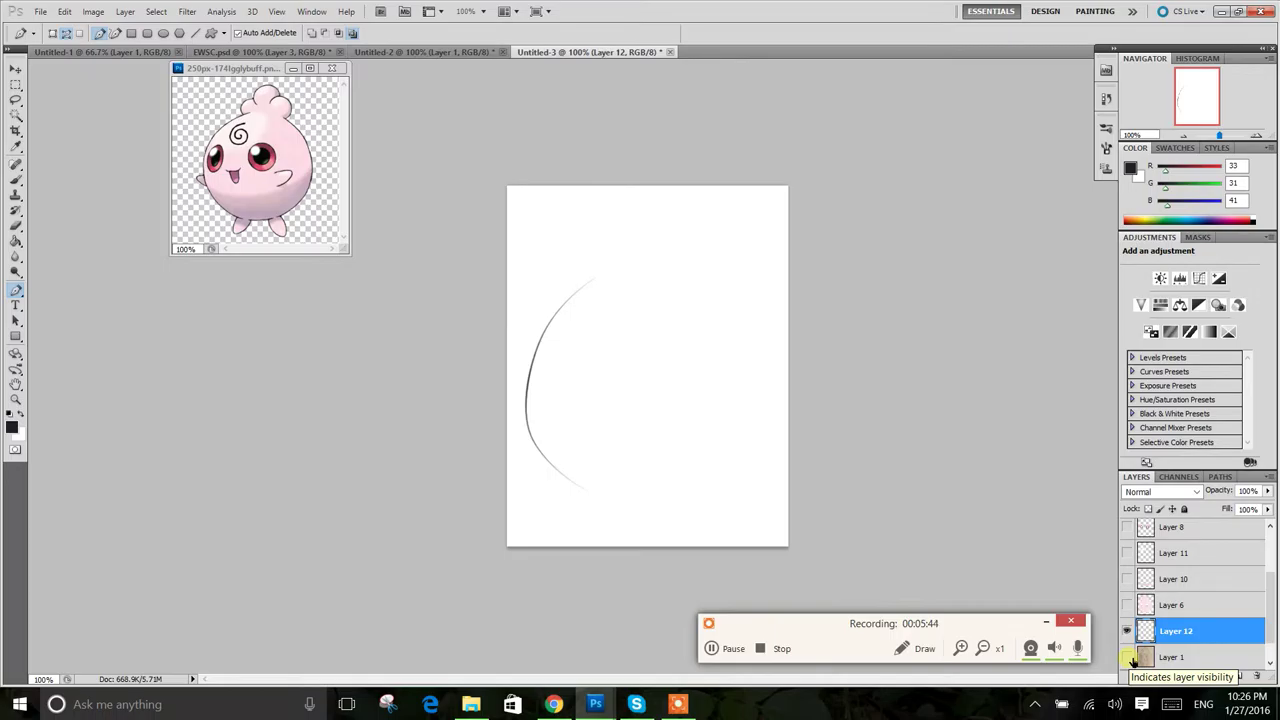
click(1128, 657)
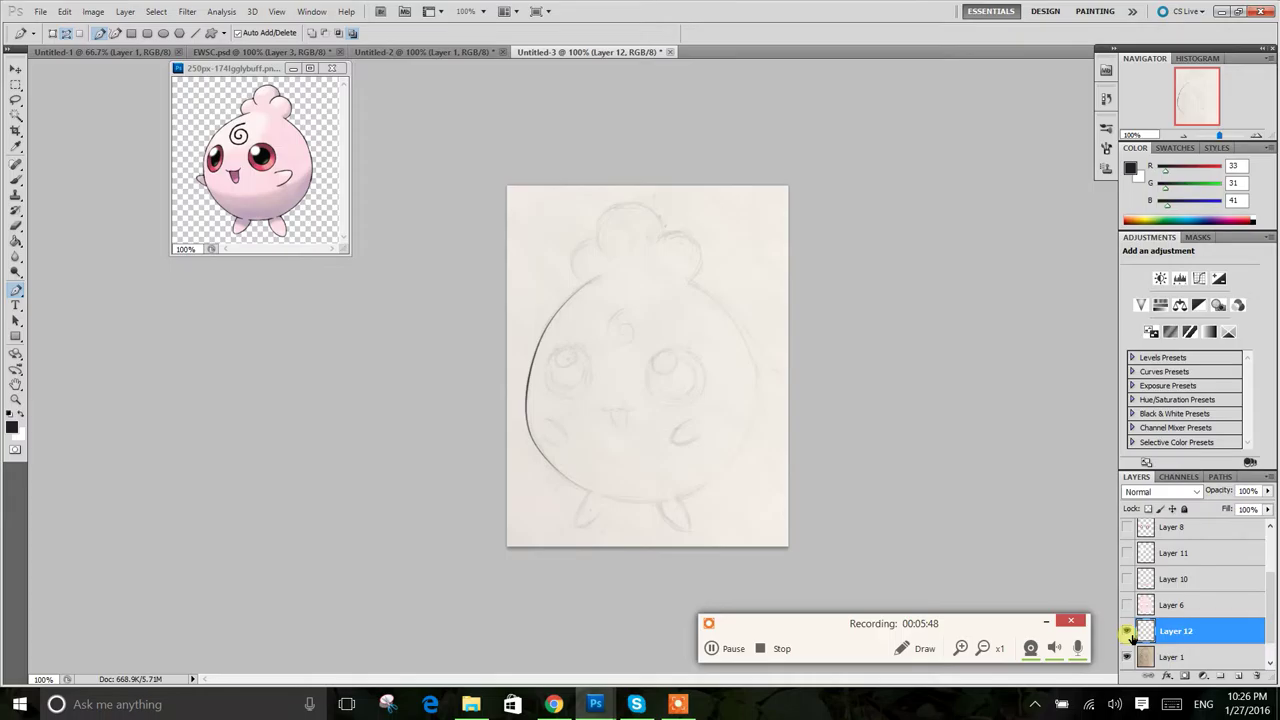
Step: Undo the path deletion and stroke the body path a second time with the Brush to strengthen the line
key(ctrl+z)
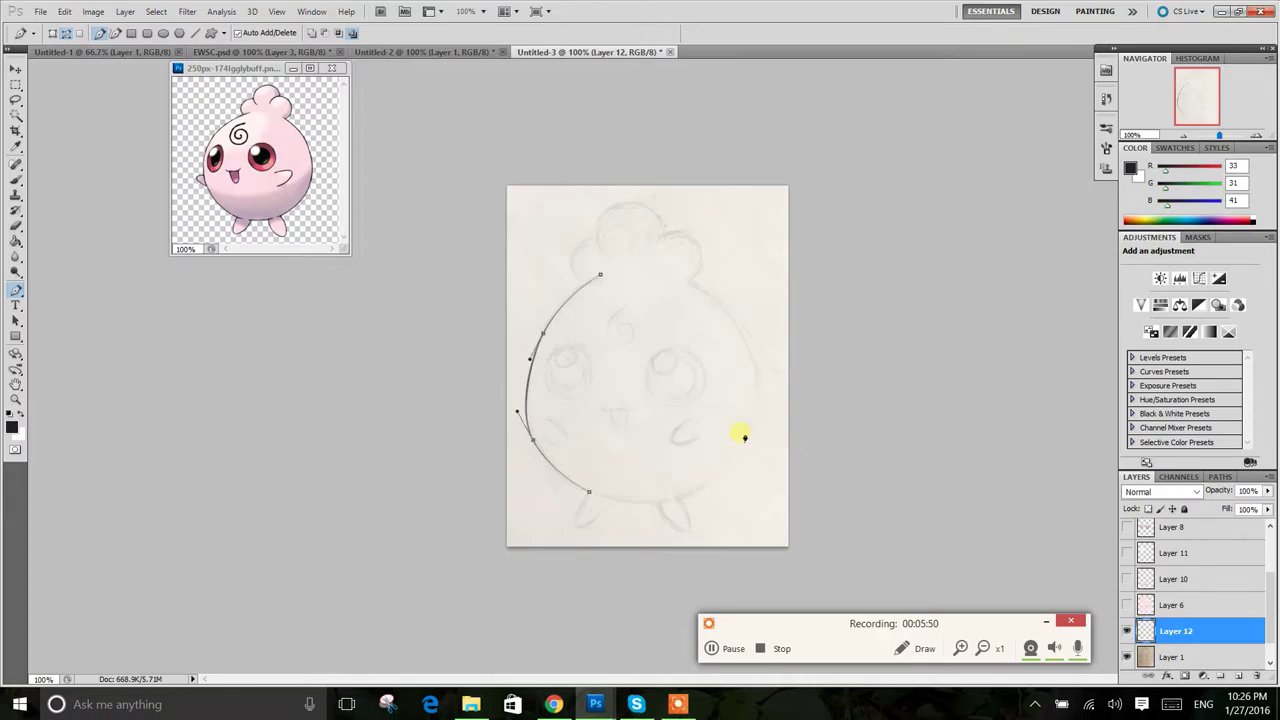
right_click(706, 371)
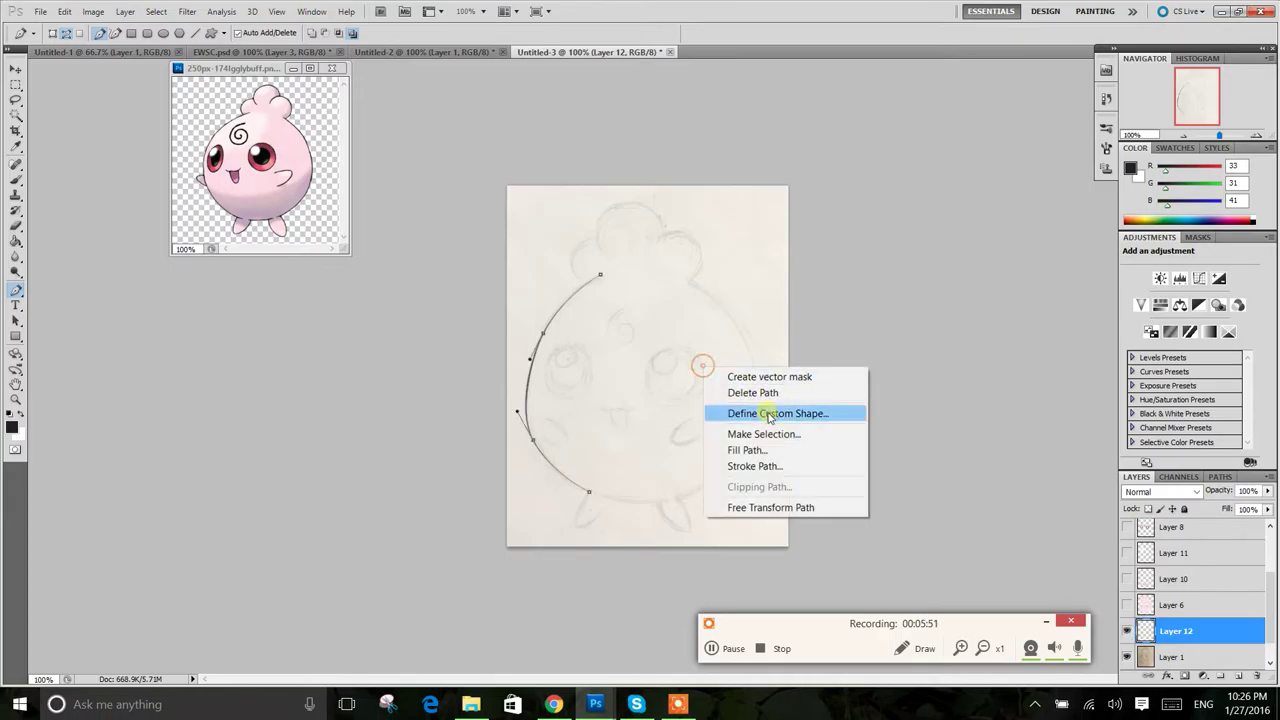
click(762, 465)
click(722, 238)
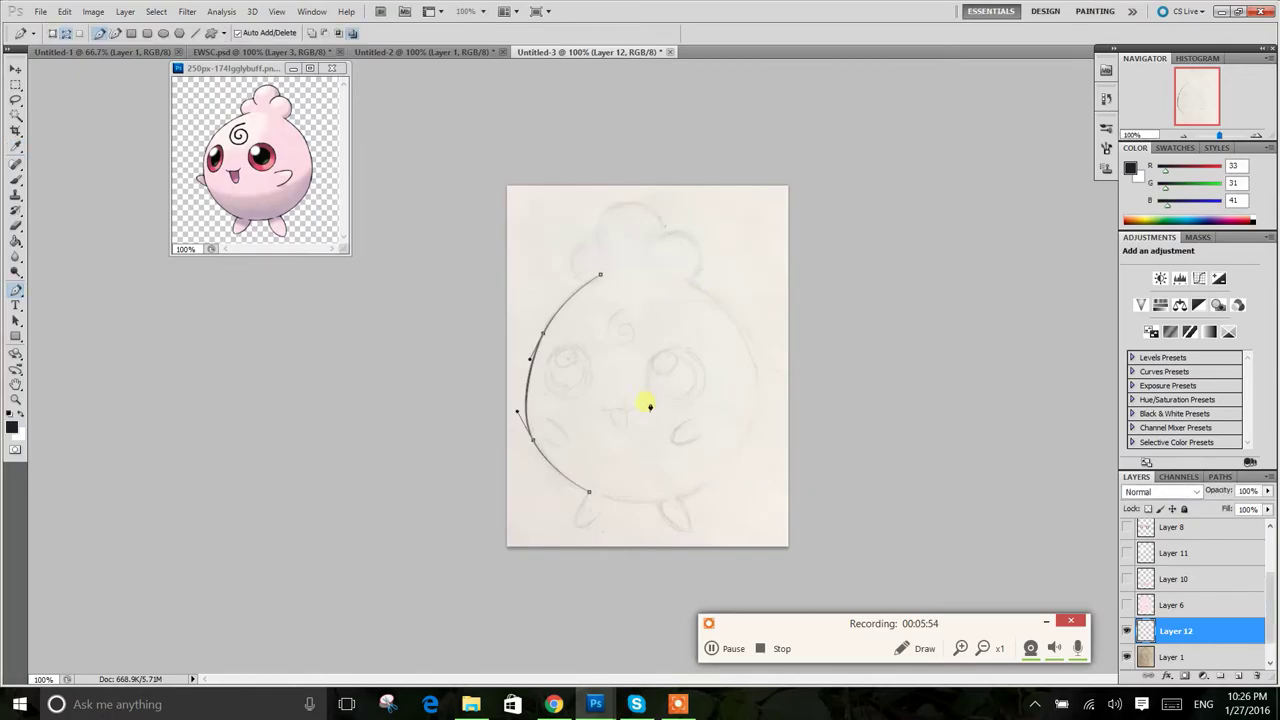
Step: Delete the body path and toggle the Layer 1 sketch off and on to check the doubled line
right_click(637, 387)
click(671, 409)
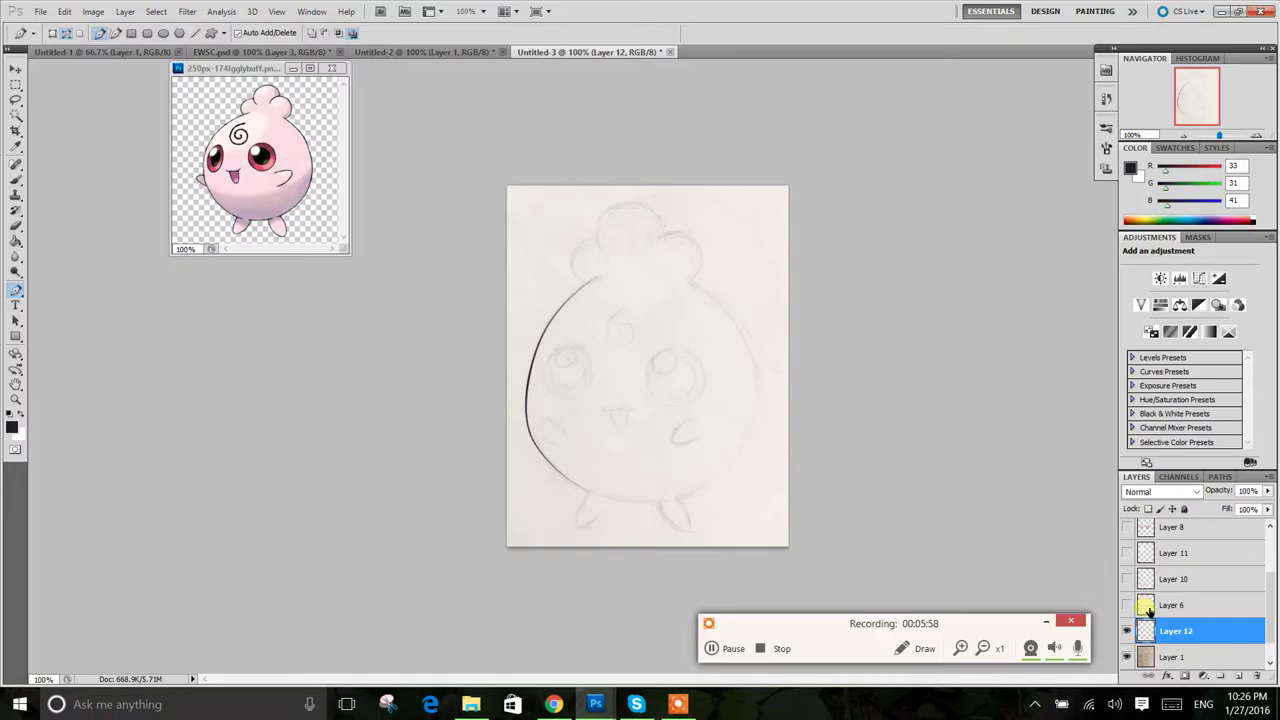
click(1128, 657)
click(1128, 657)
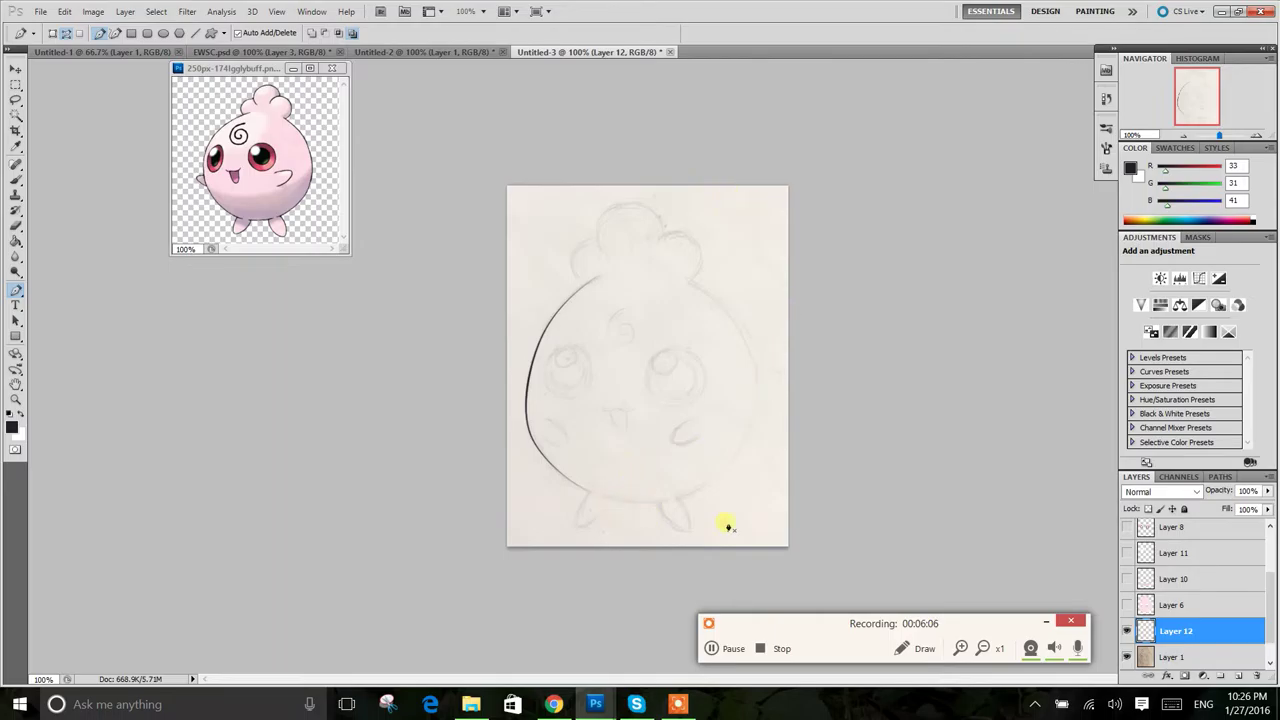
Step: Hide Layer 12 and show the finished line art on Layer 4
click(1128, 631)
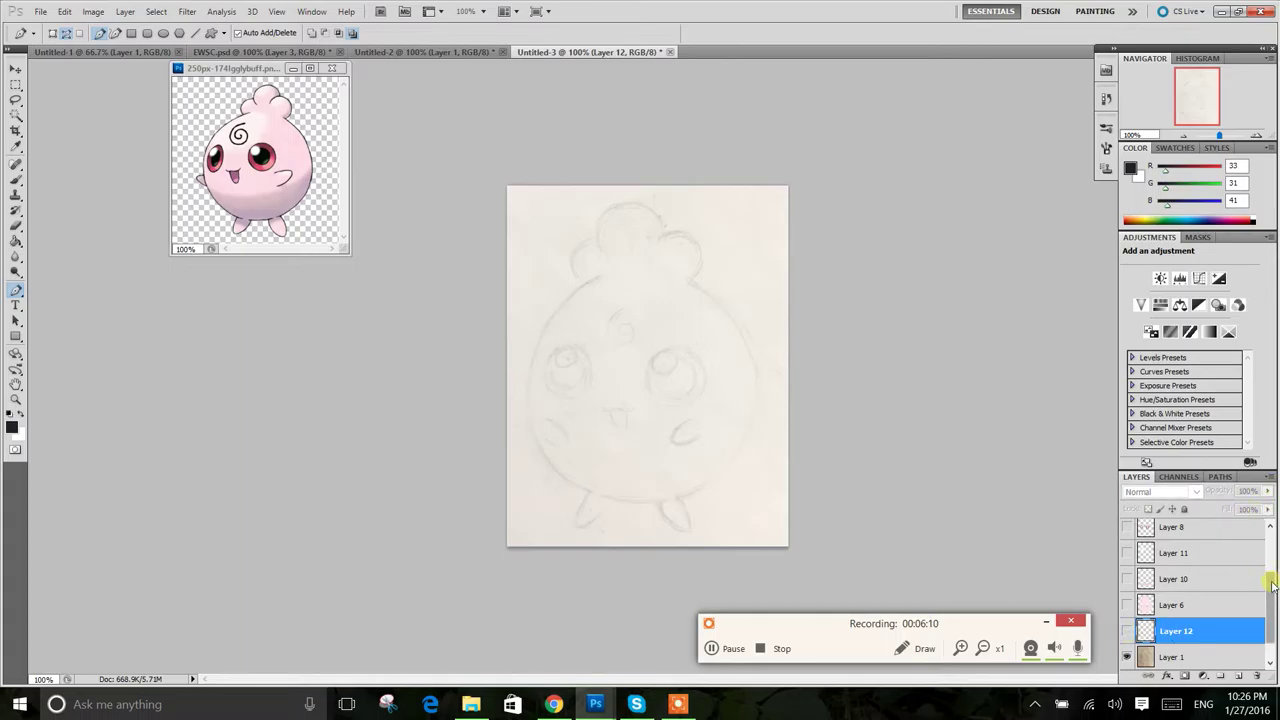
drag(1273, 582, 1270, 532)
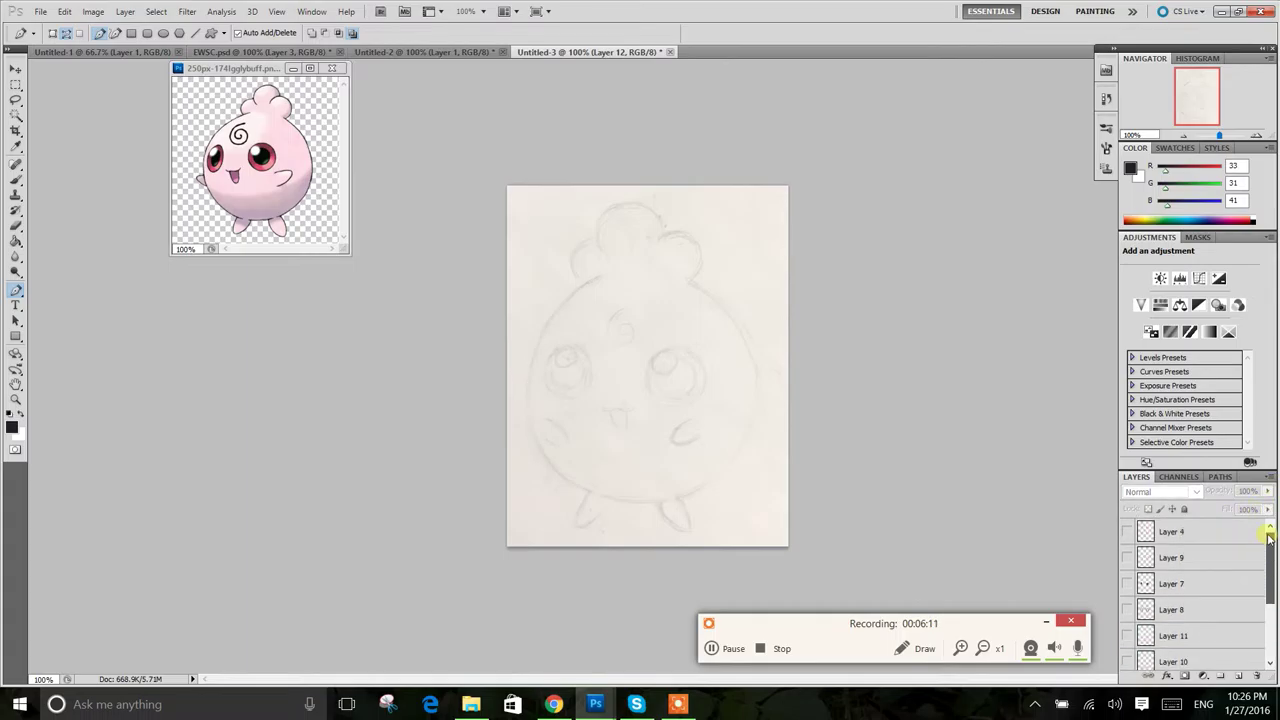
click(1128, 556)
click(1128, 556)
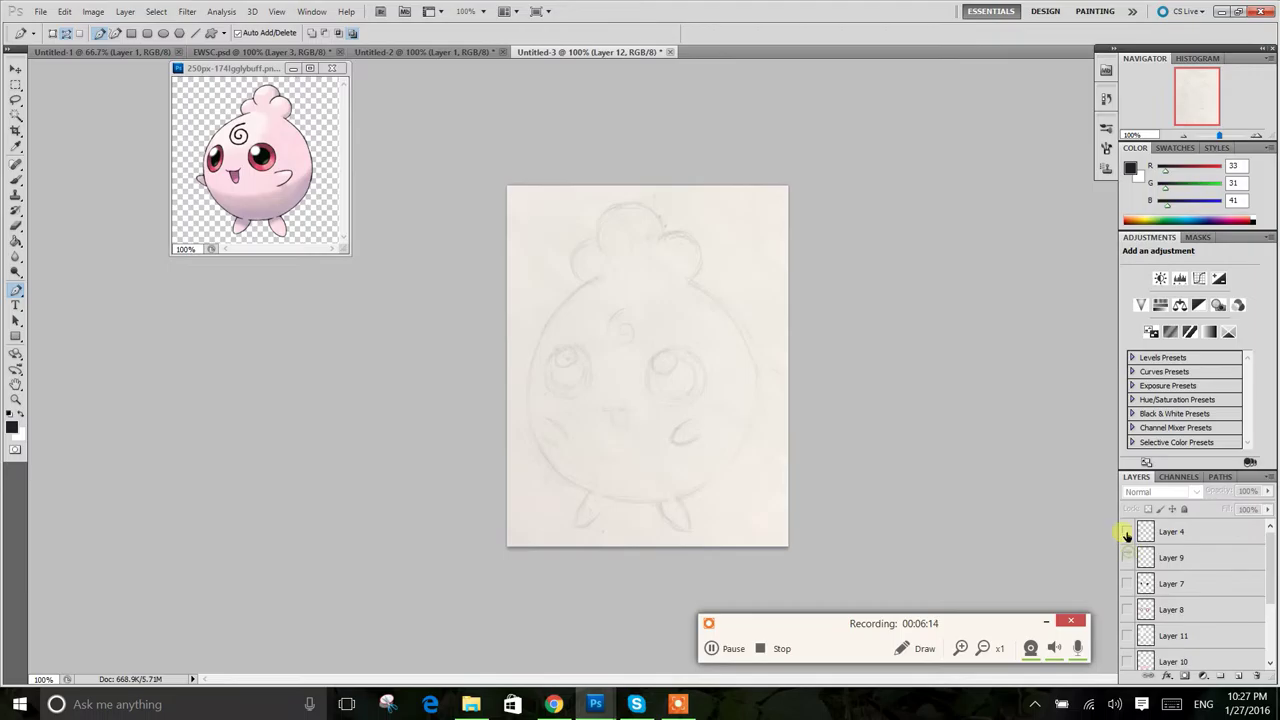
click(1128, 531)
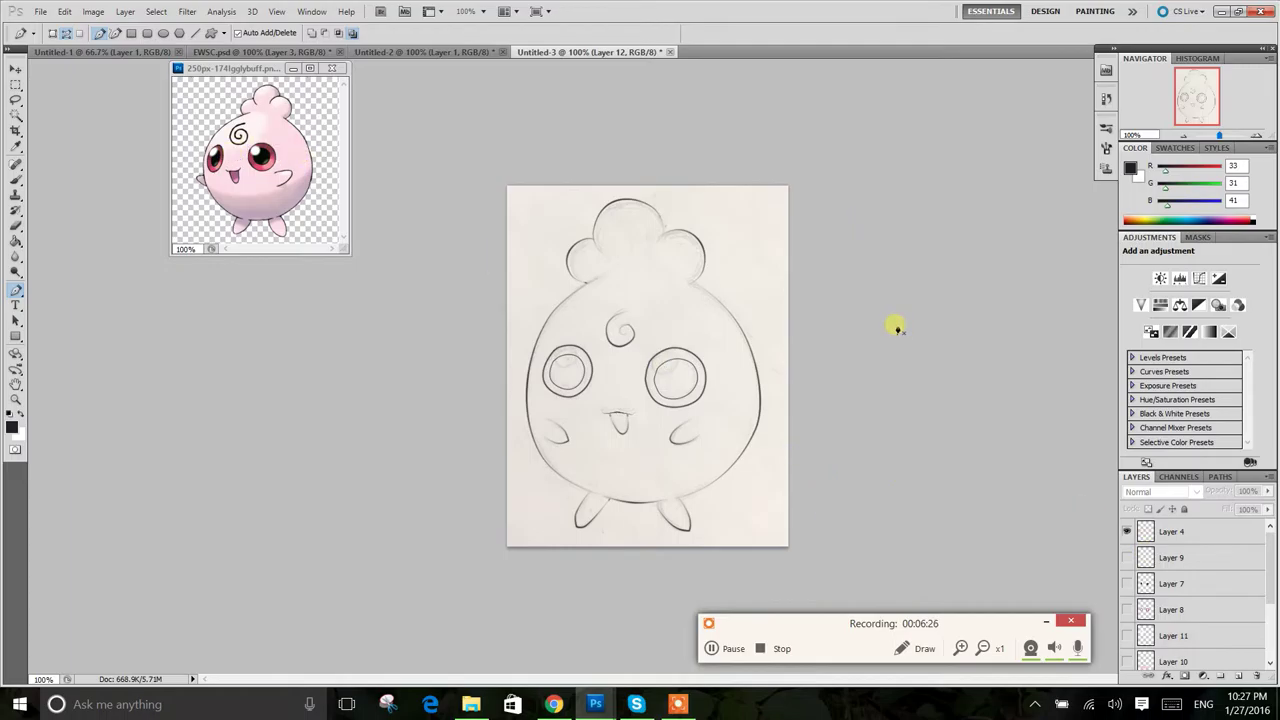
Step: Try selecting the body interior with the Magic Wand while Layer 12 is active, and undo the selection
click(16, 118)
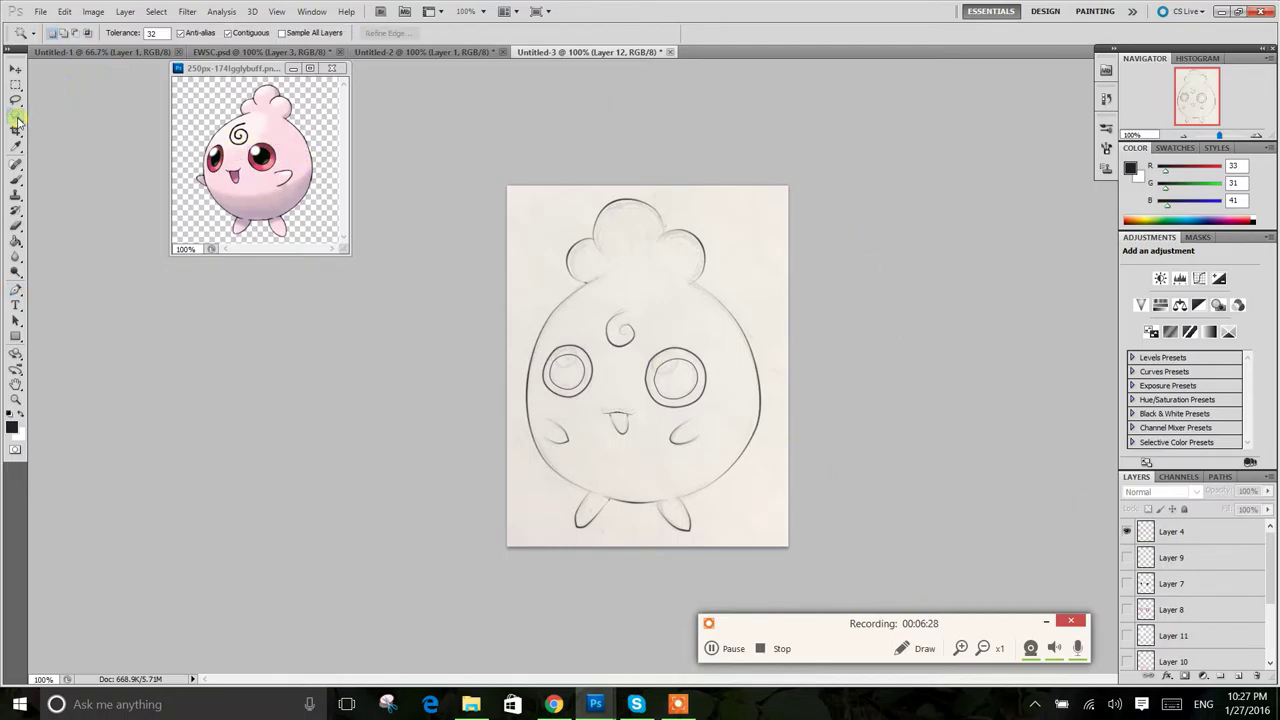
click(615, 295)
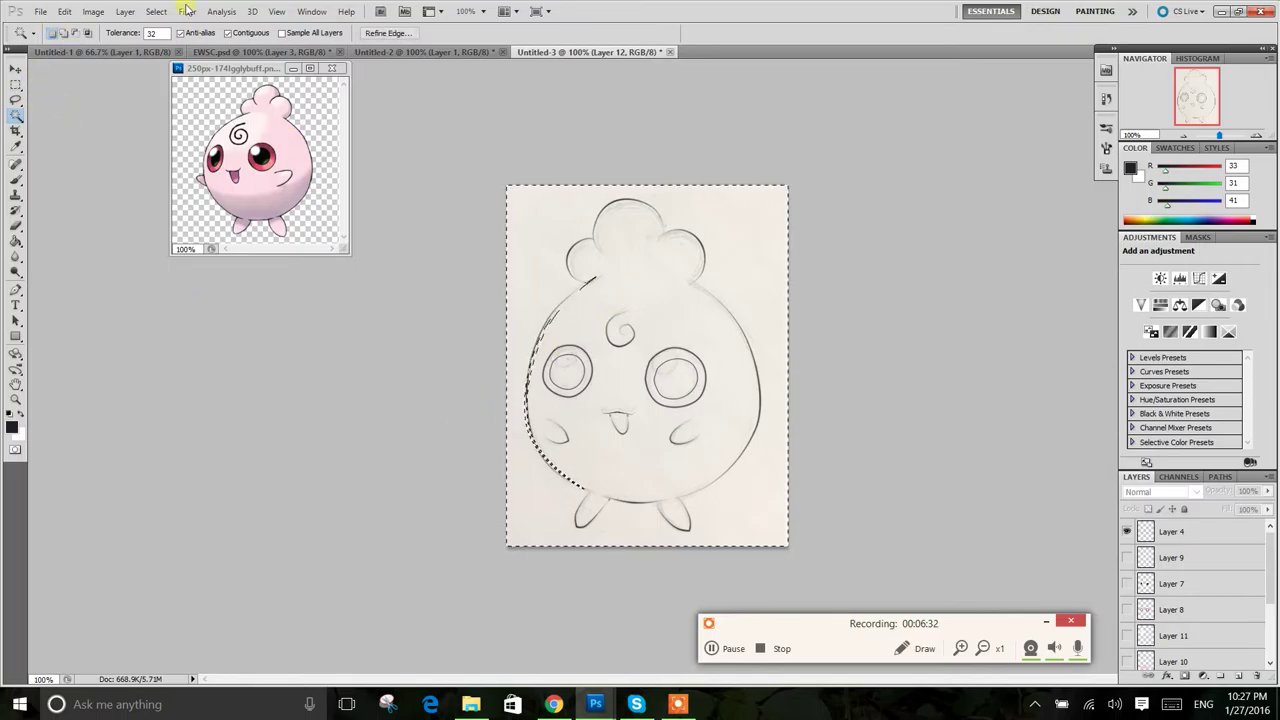
click(92, 11)
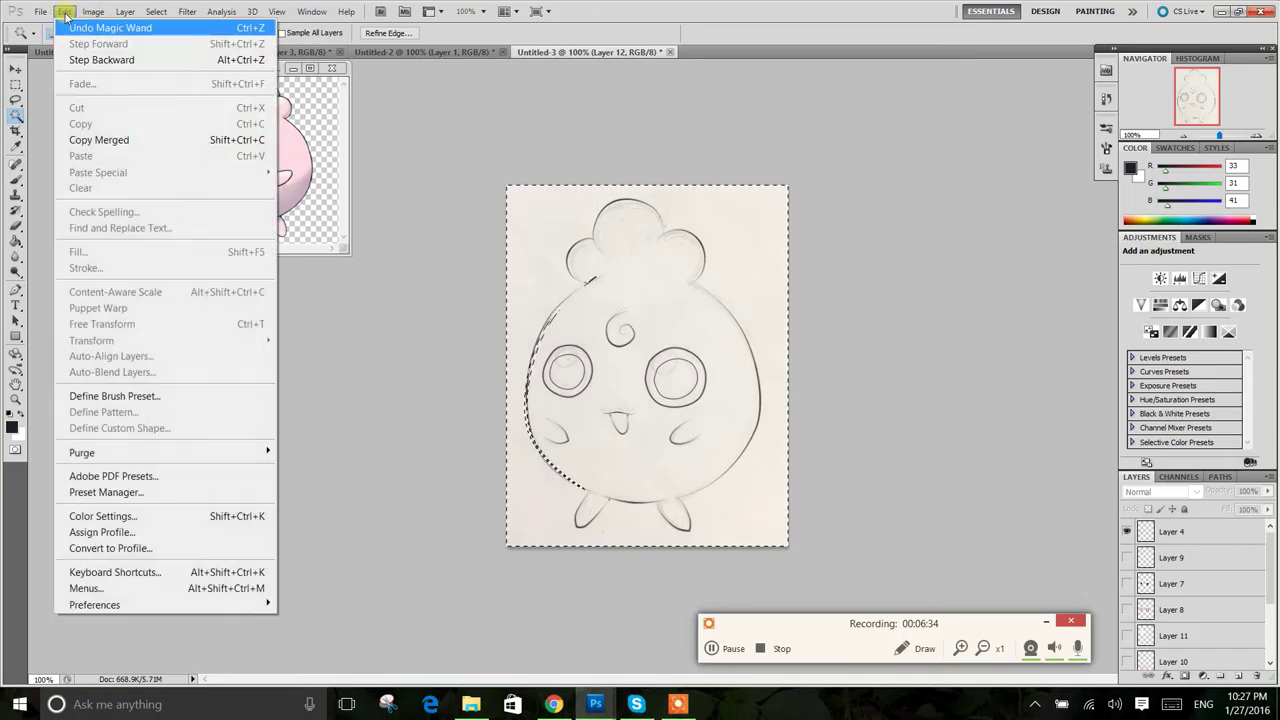
click(105, 28)
Step: Make Layer 4 active, test a Magic Wand selection on the line art, and deselect it
scroll(1197, 540, up, 3)
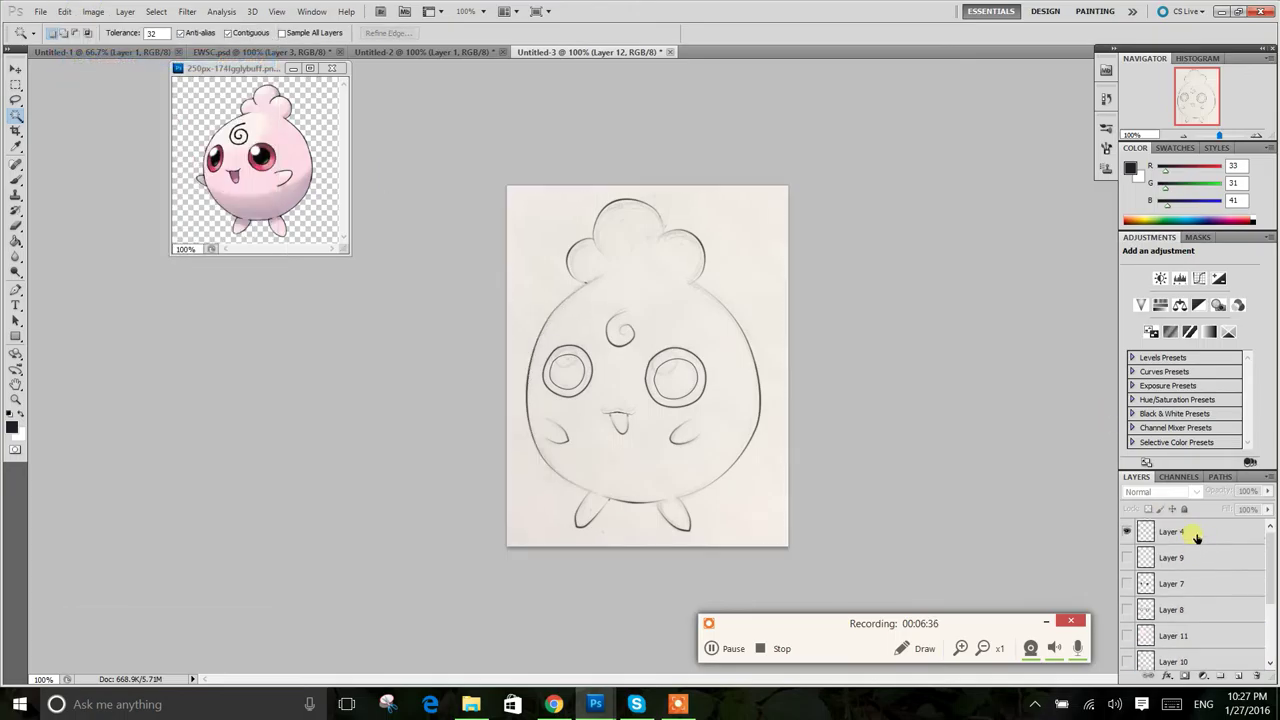
click(1197, 537)
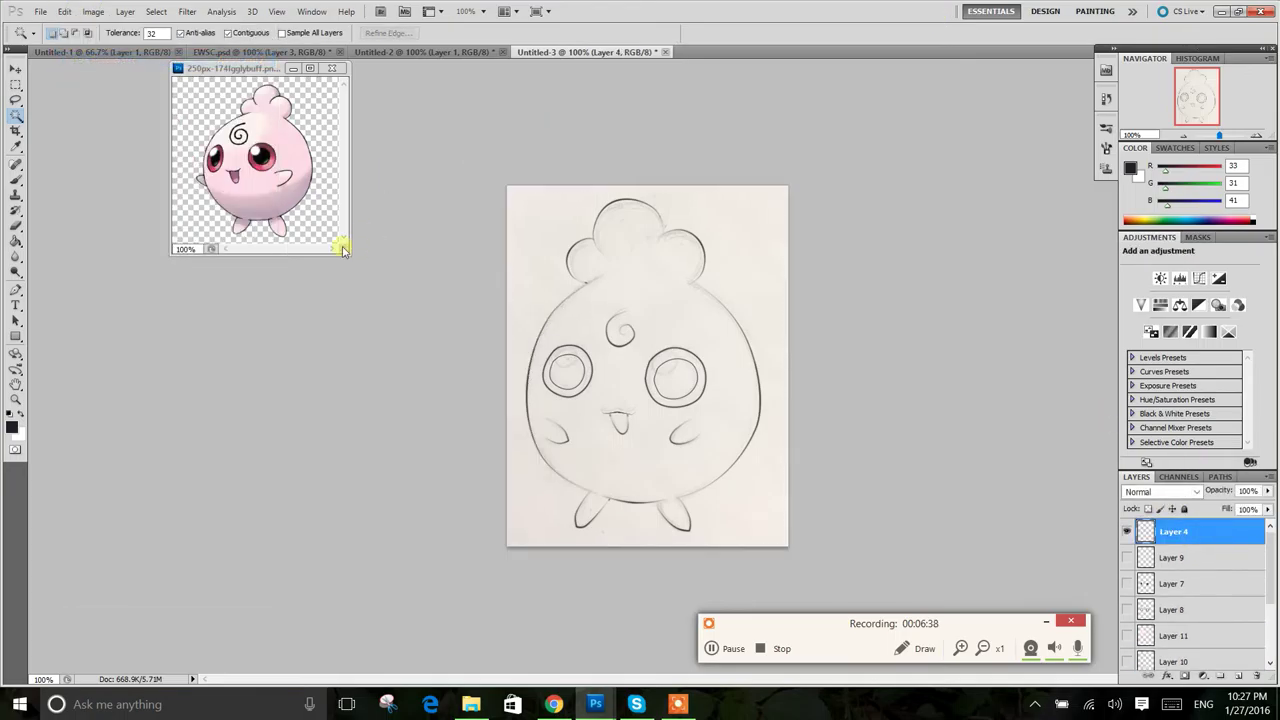
click(685, 293)
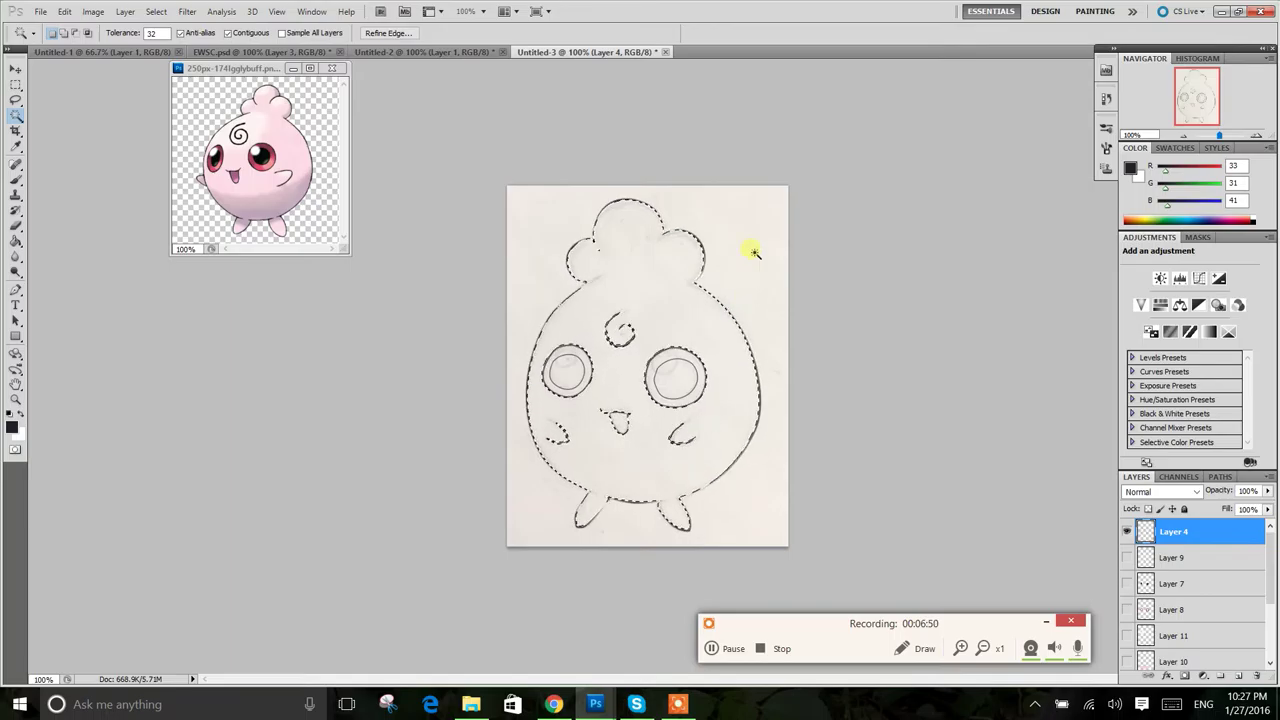
key(ctrl+d)
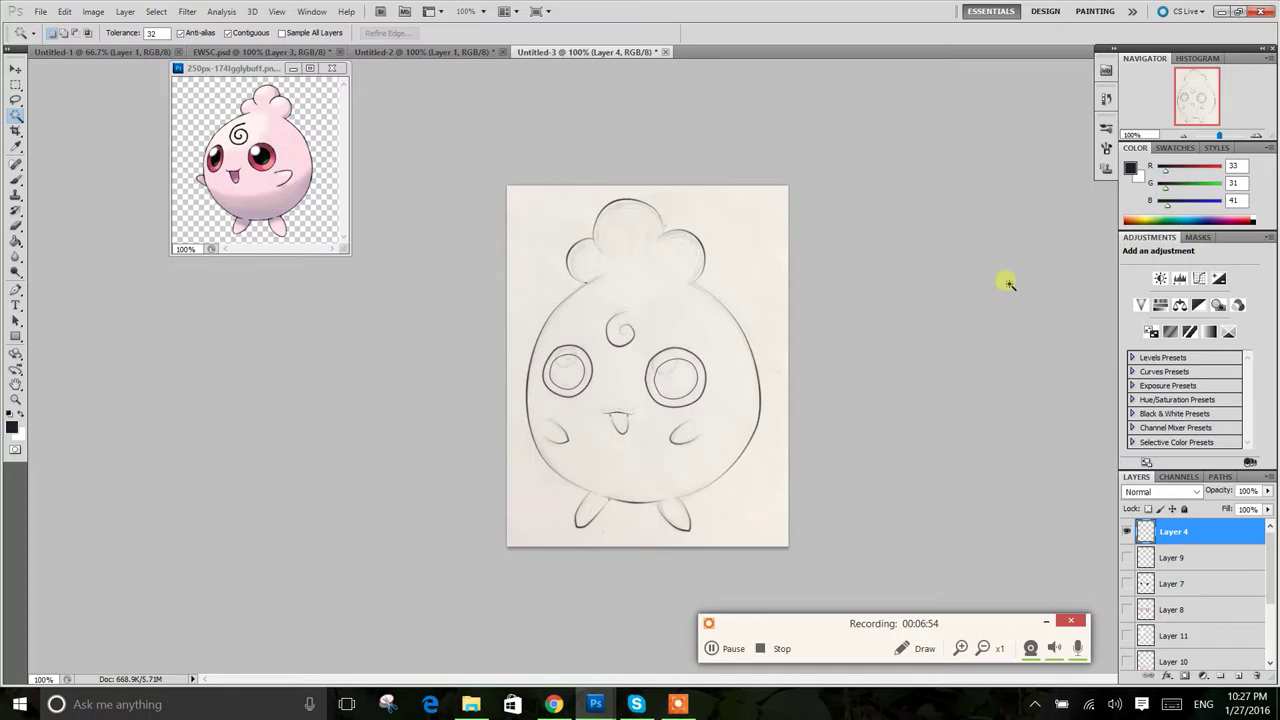
Step: Inspect the line art for gaps at 200%, and select the body interior on Layer 4 with the Magic Wand
click(1256, 135)
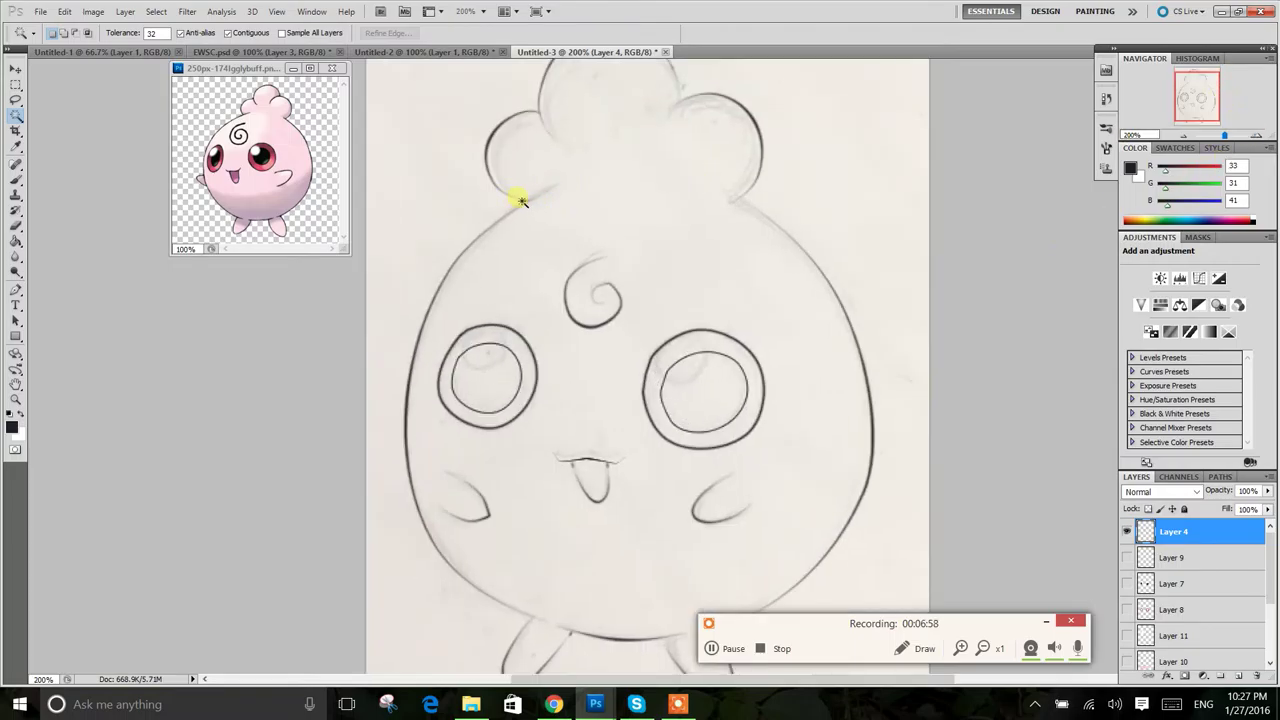
click(1184, 137)
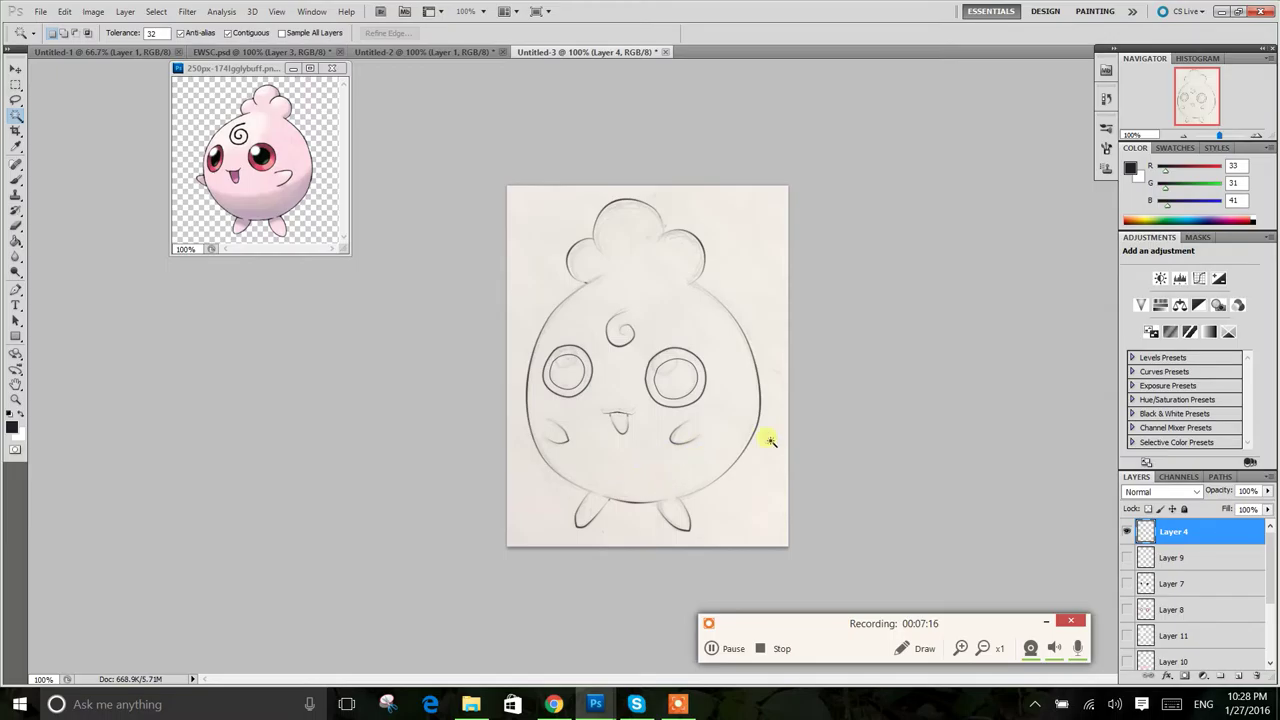
click(665, 483)
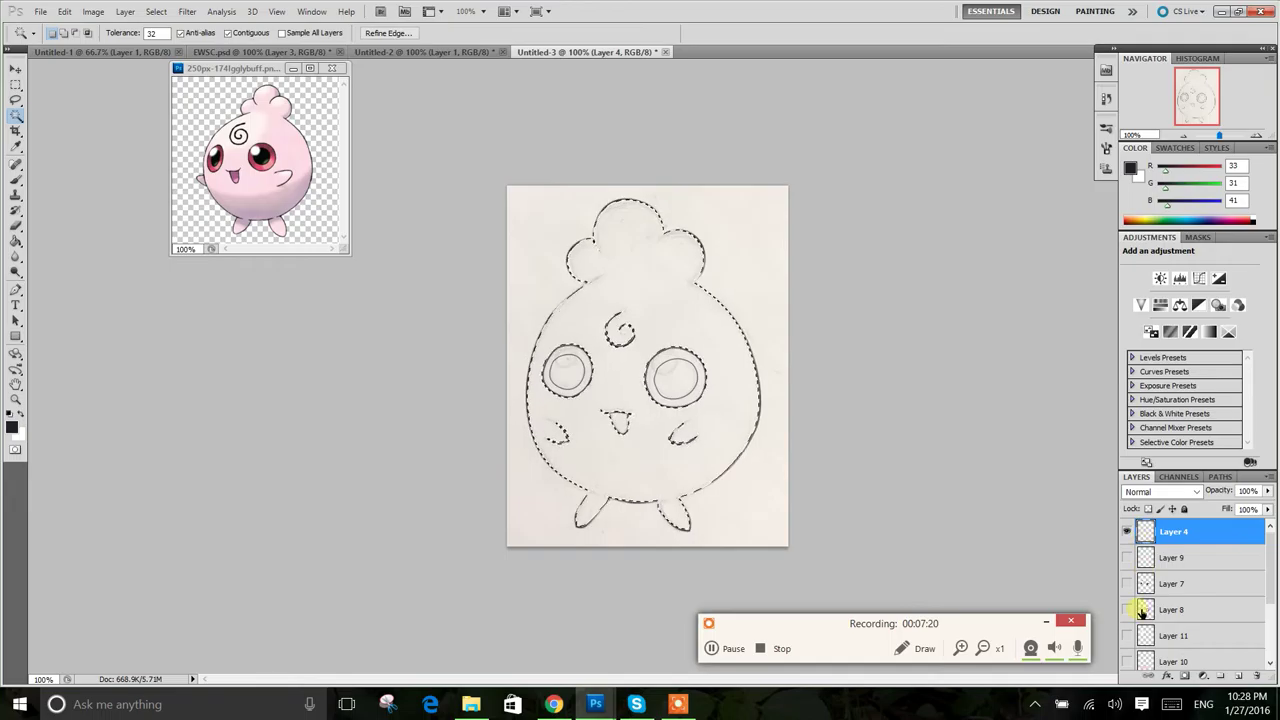
scroll(1142, 611, down, 1)
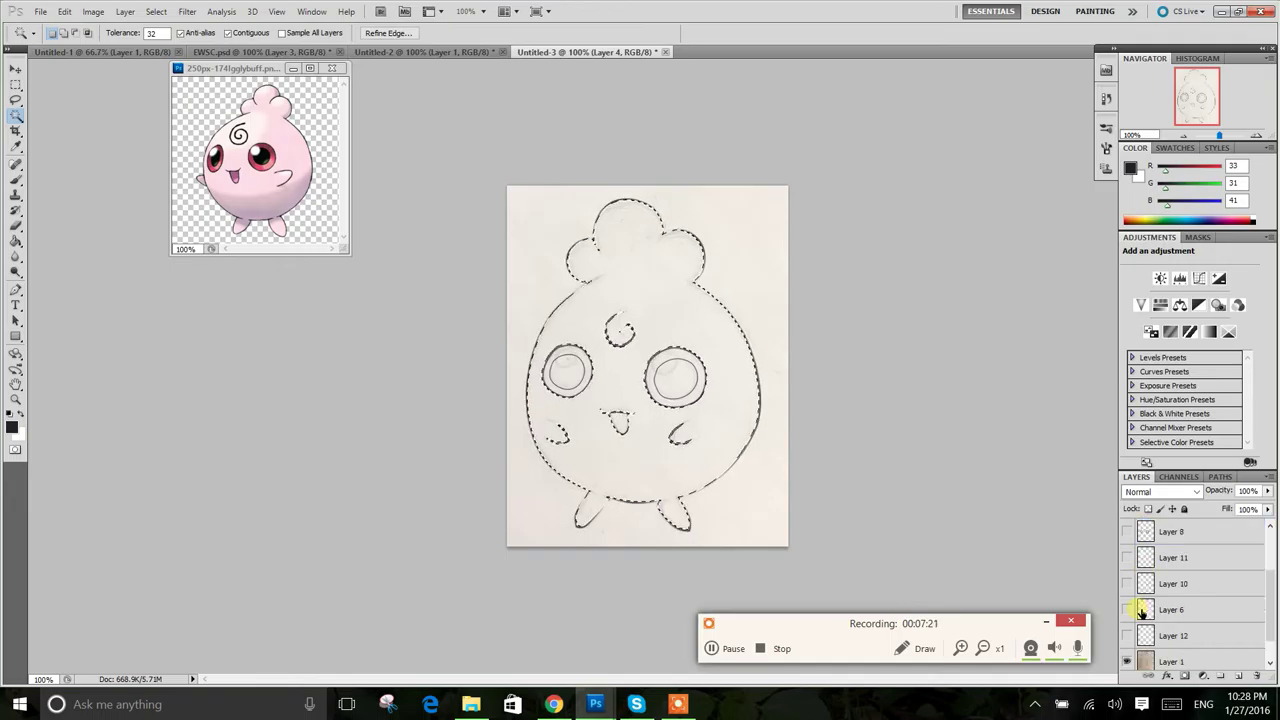
Step: Add a new layer above Layer 12 and expand the body selection by 1 pixel
click(1201, 632)
click(1239, 677)
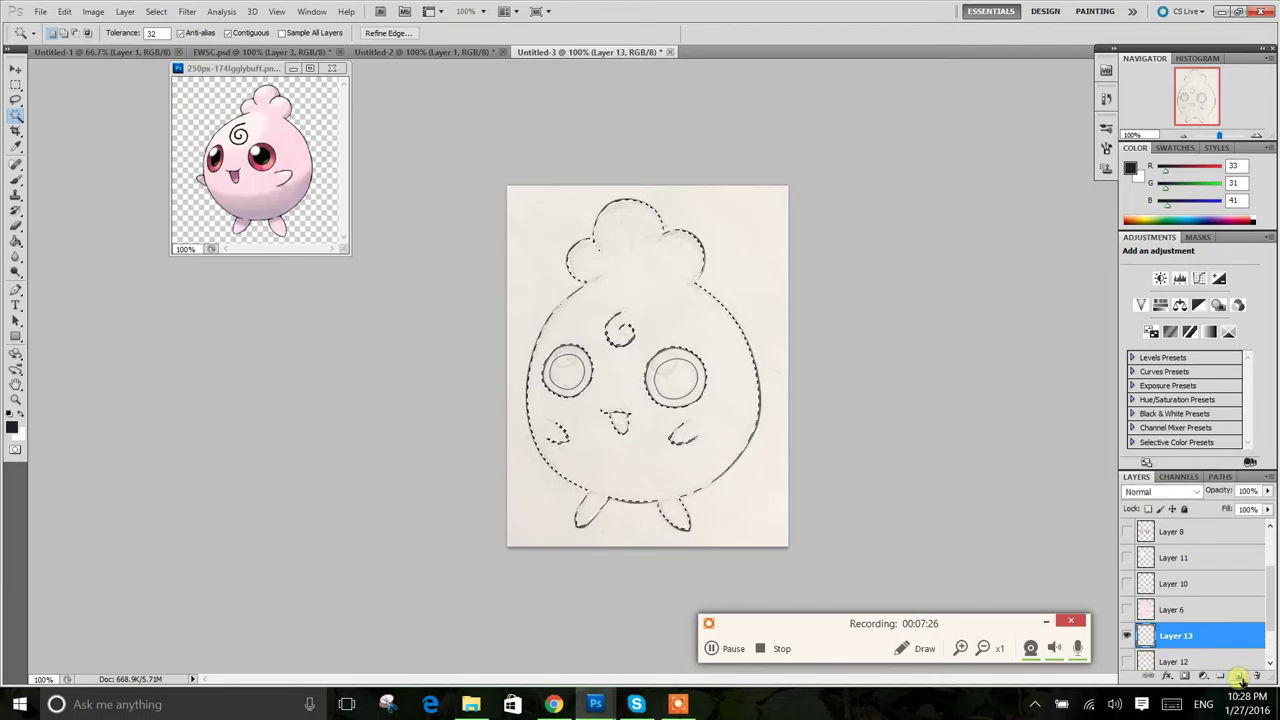
click(132, 12)
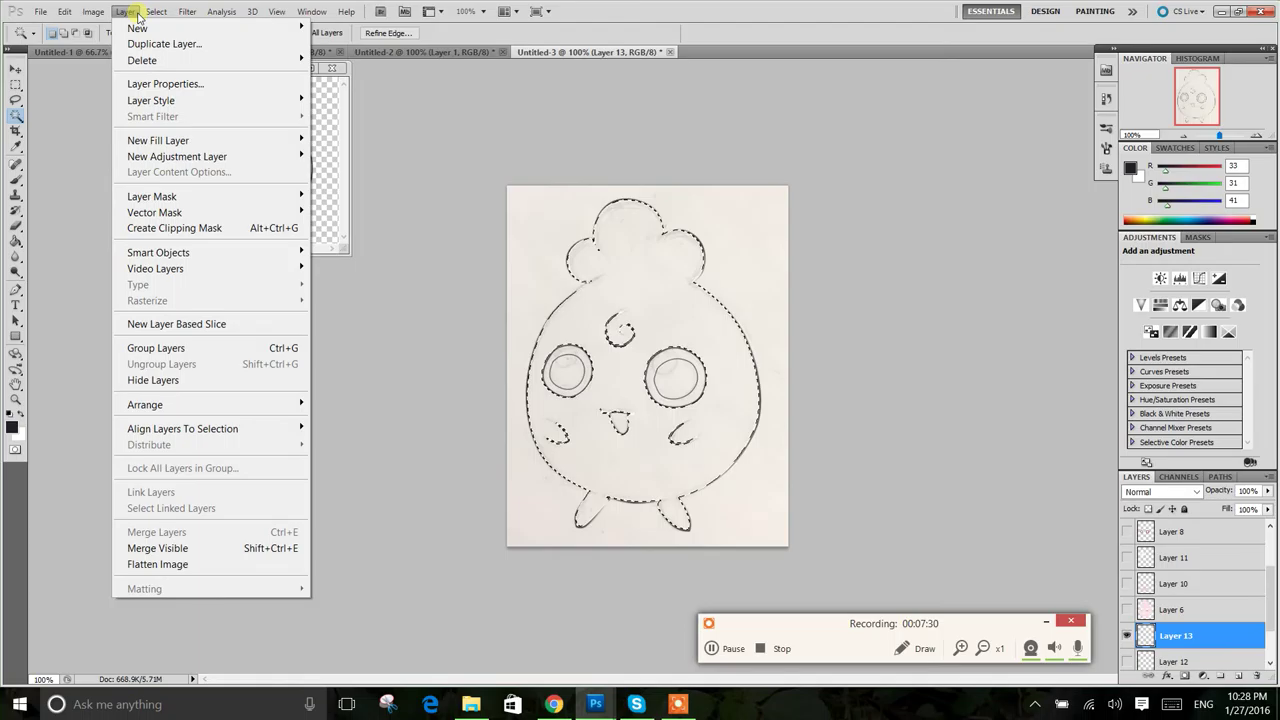
mouse_move(155, 12)
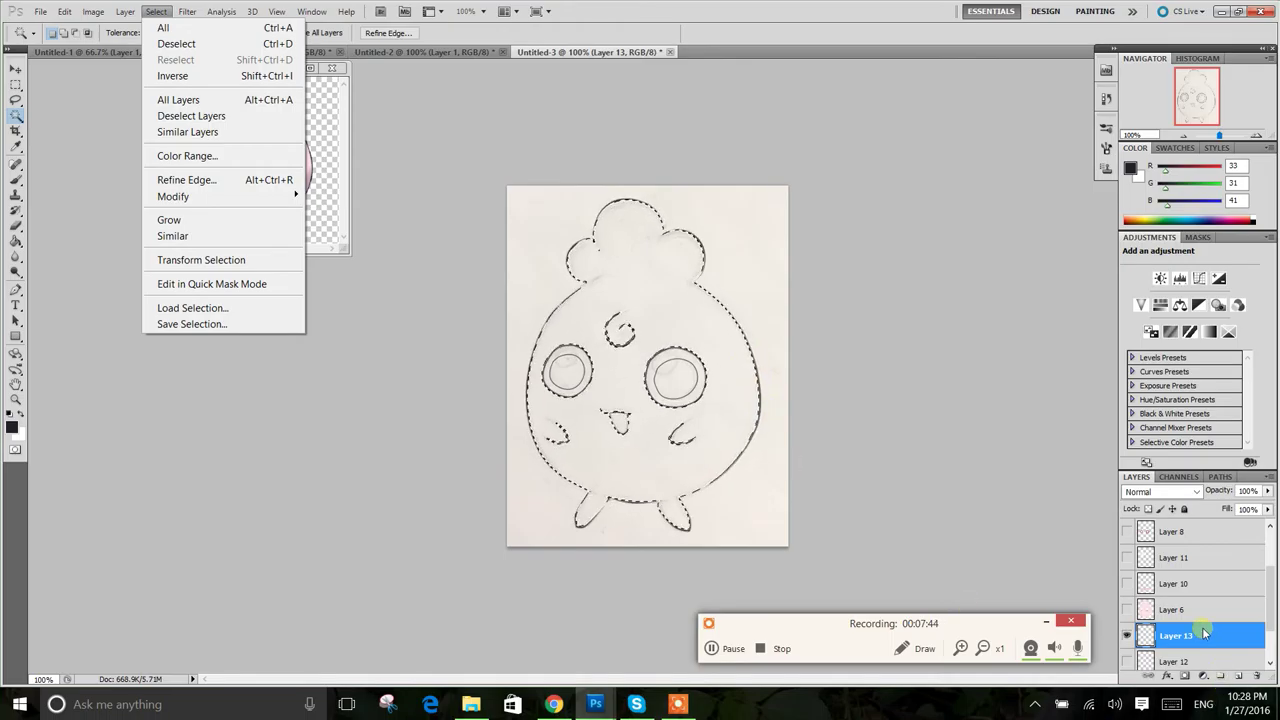
click(1267, 583)
scroll(1267, 590, down, 1)
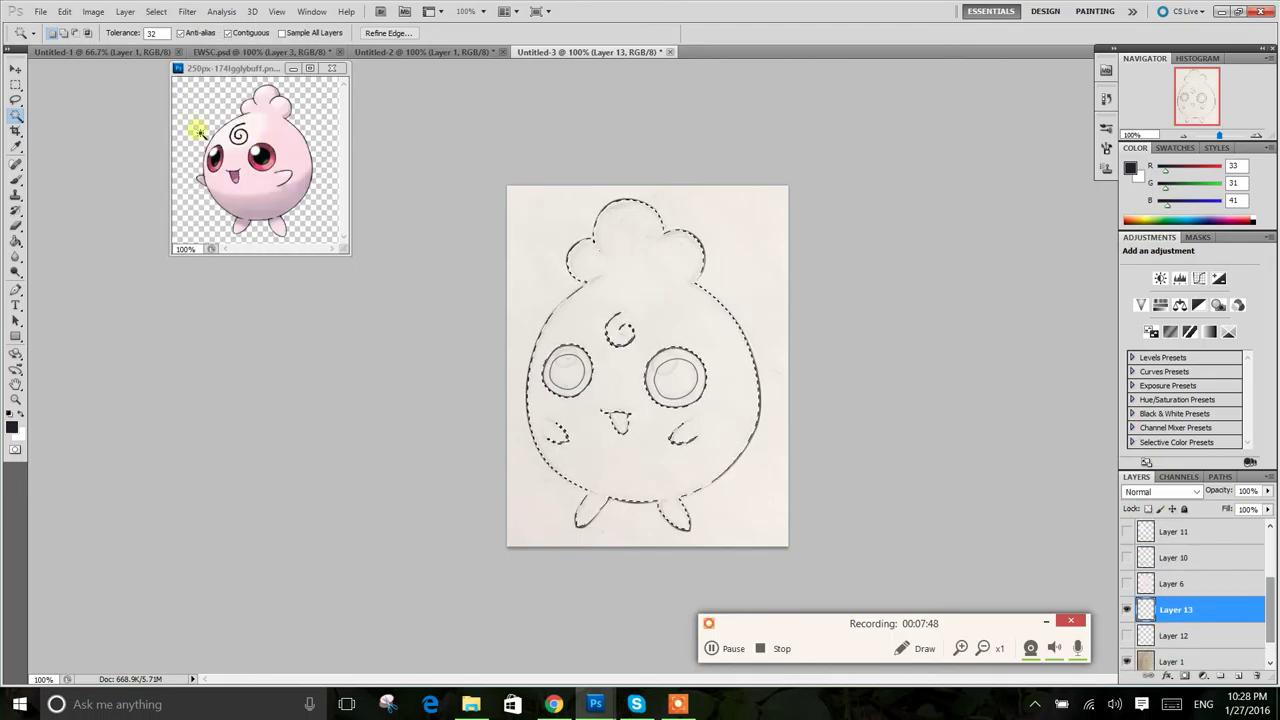
click(156, 11)
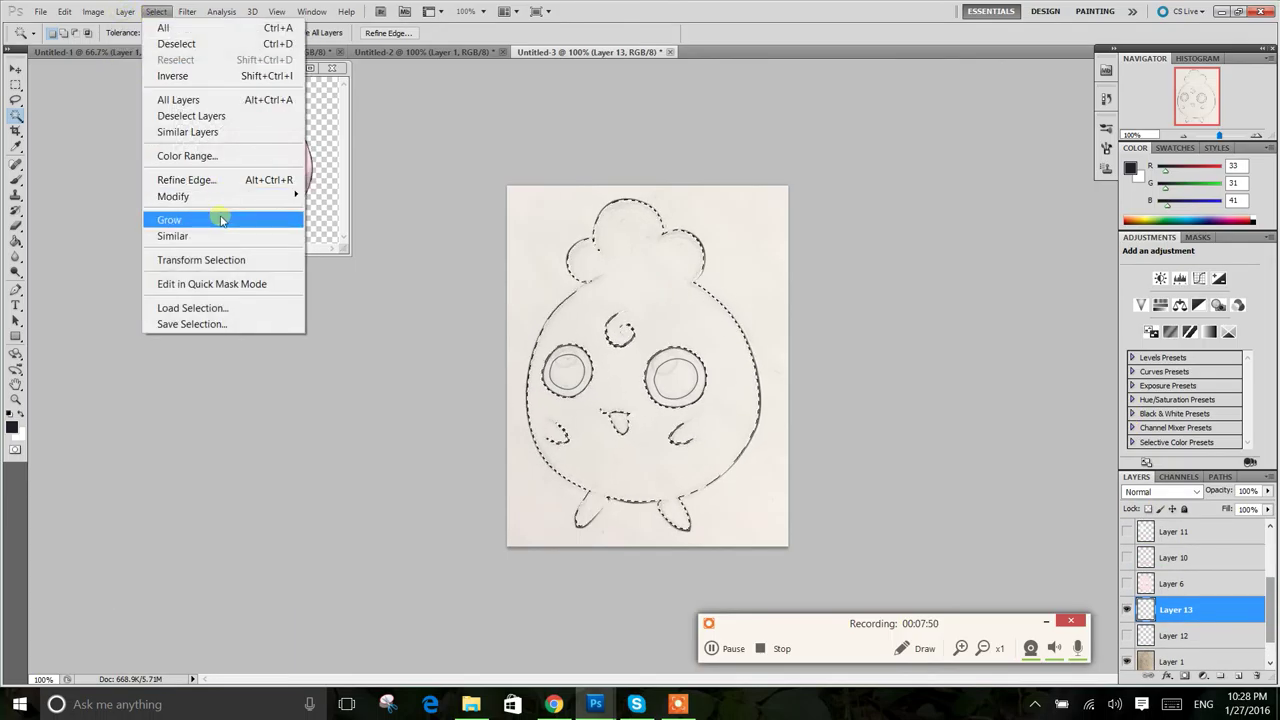
mouse_move(223, 196)
click(110, 230)
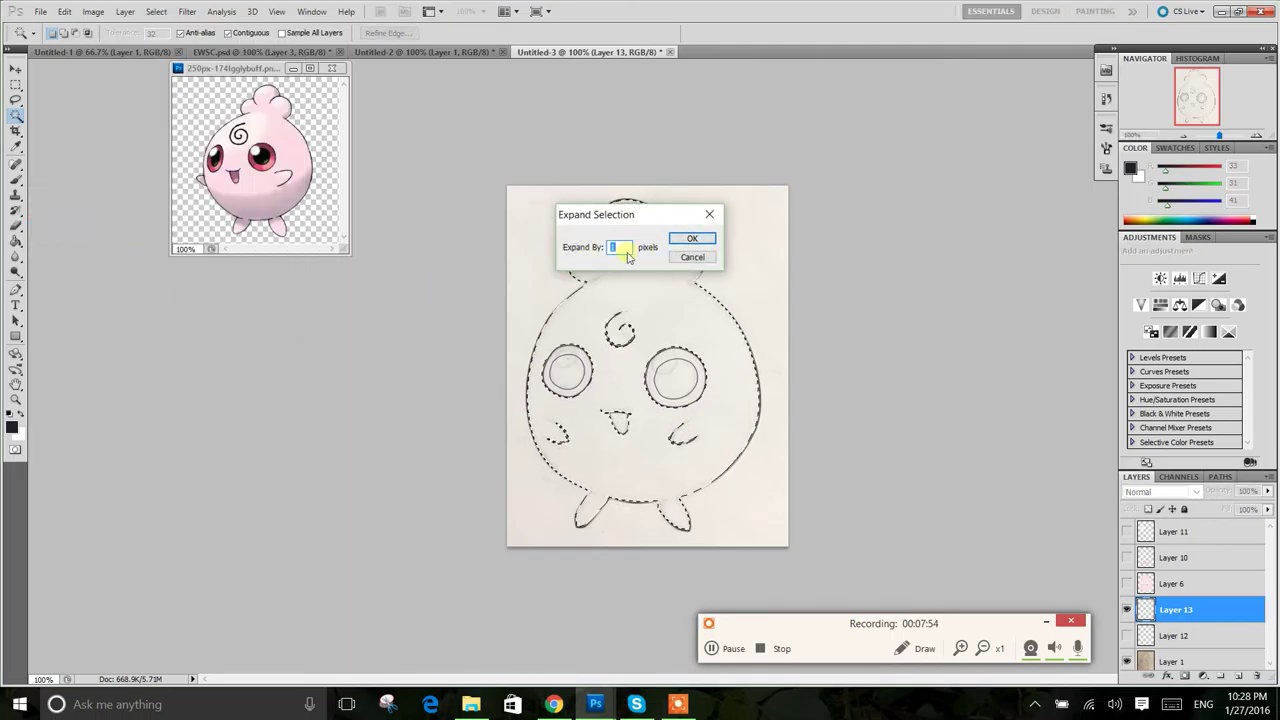
click(674, 243)
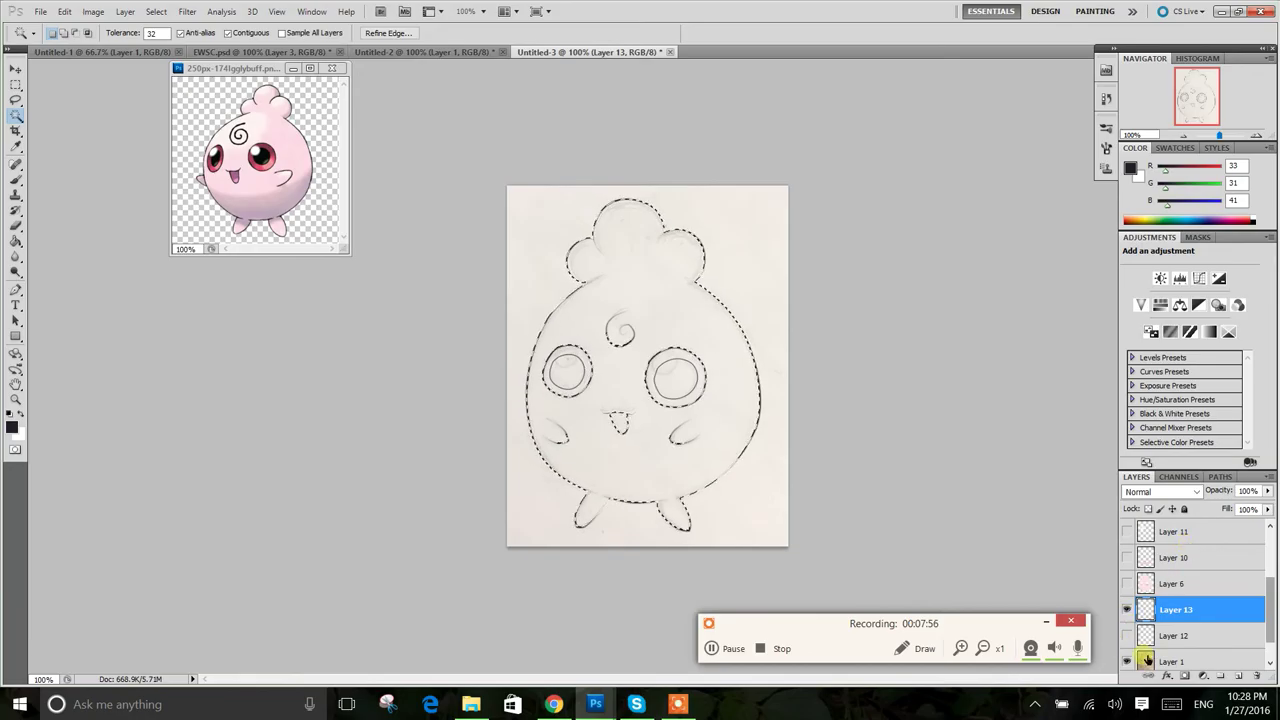
Step: Hide the scanned sketch on Layer 1, and sample the light pink body colour from Layer 6, leaving Layer 6 hidden
scroll(1145, 645, down, 1)
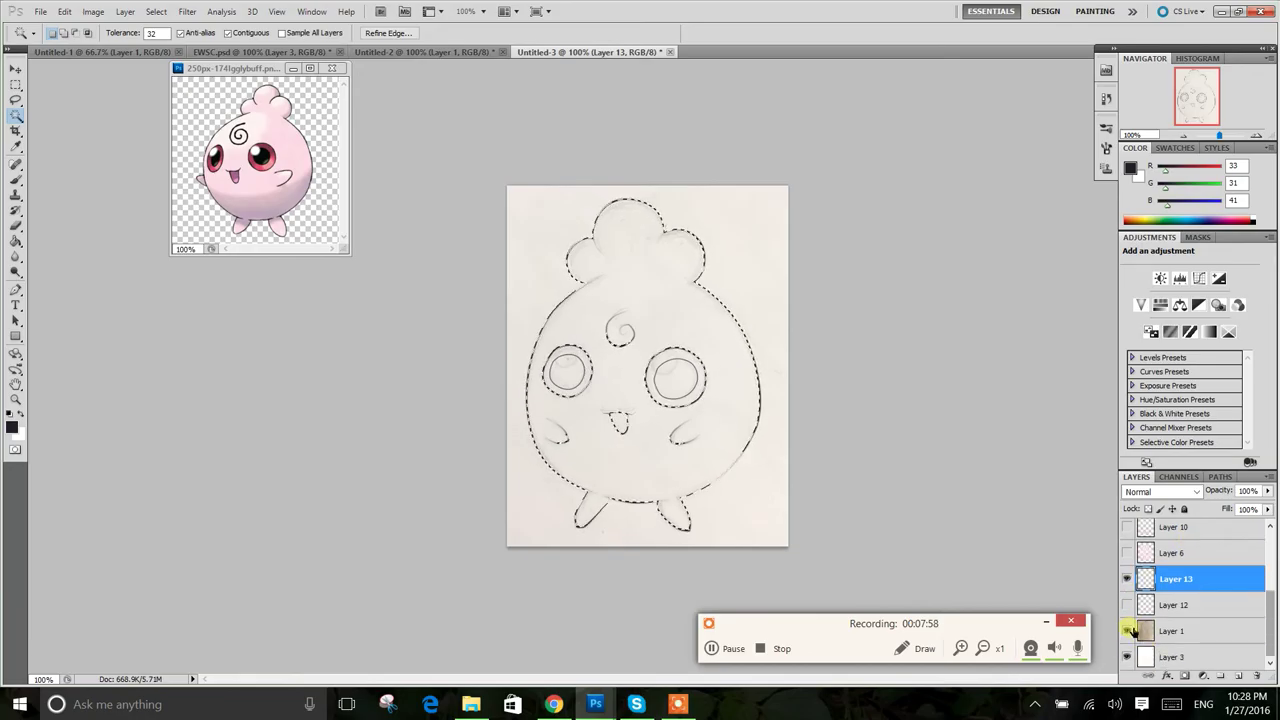
click(1128, 630)
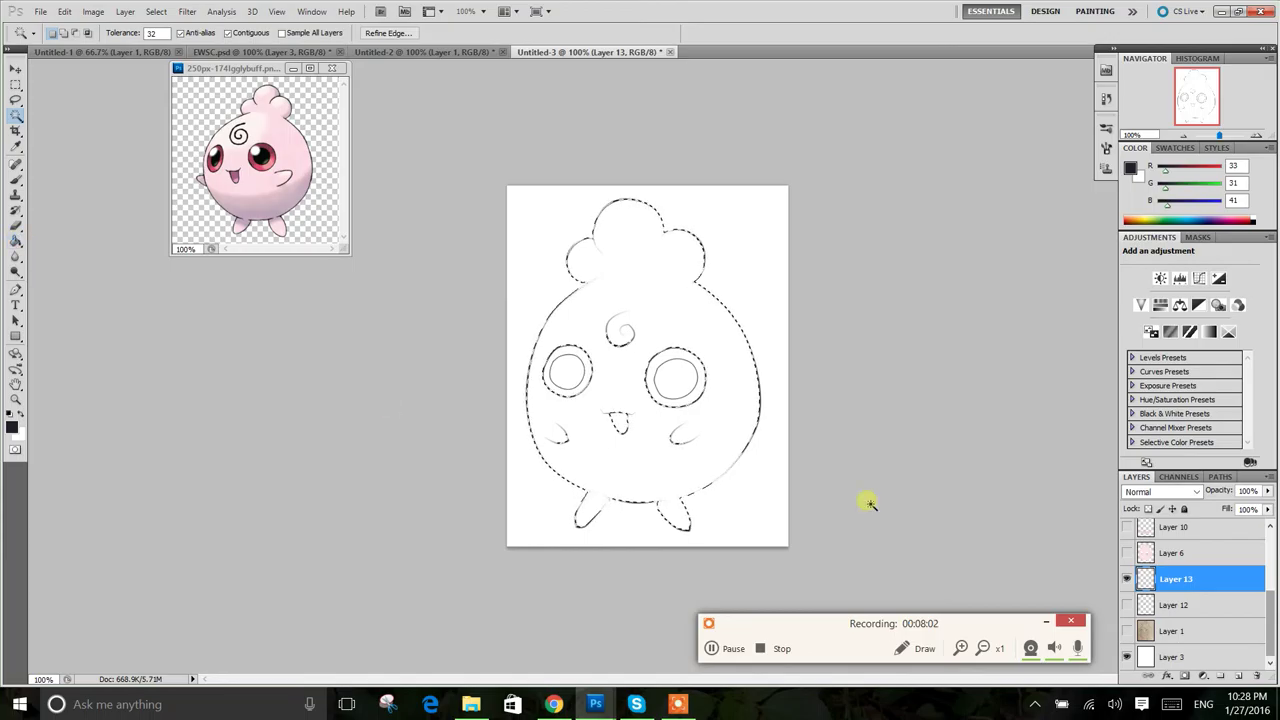
click(1127, 553)
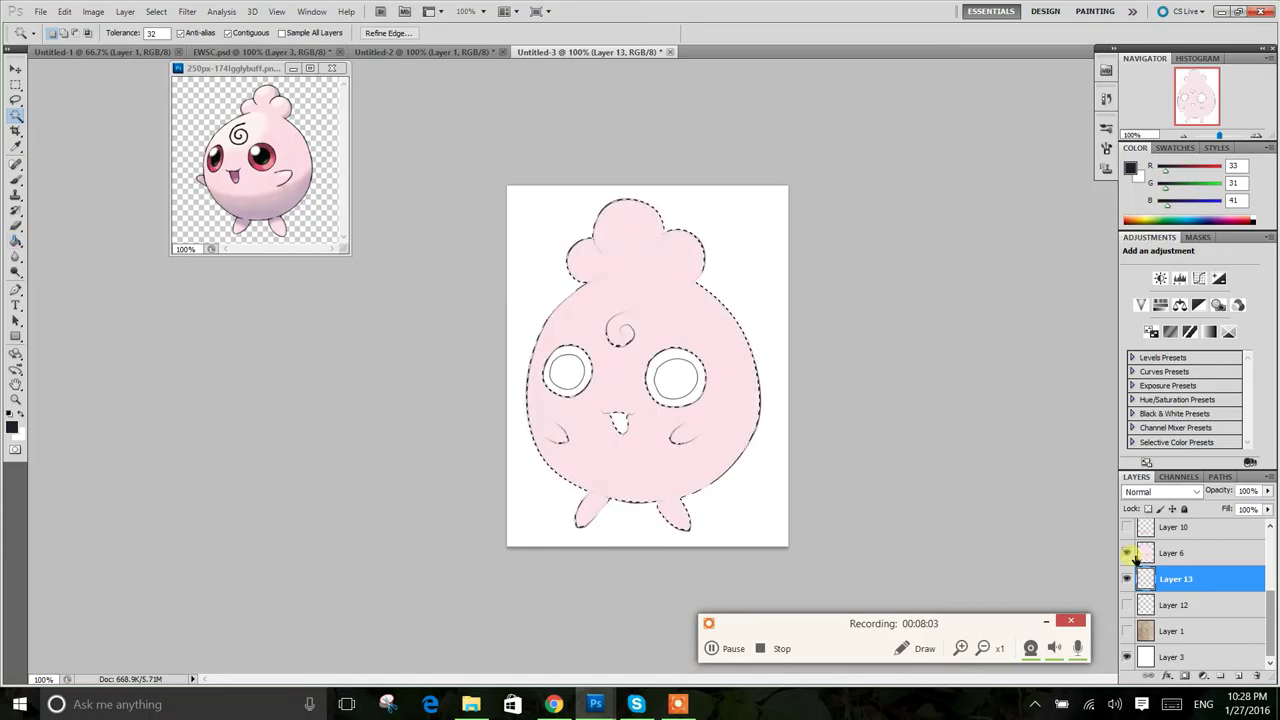
click(1188, 553)
click(15, 148)
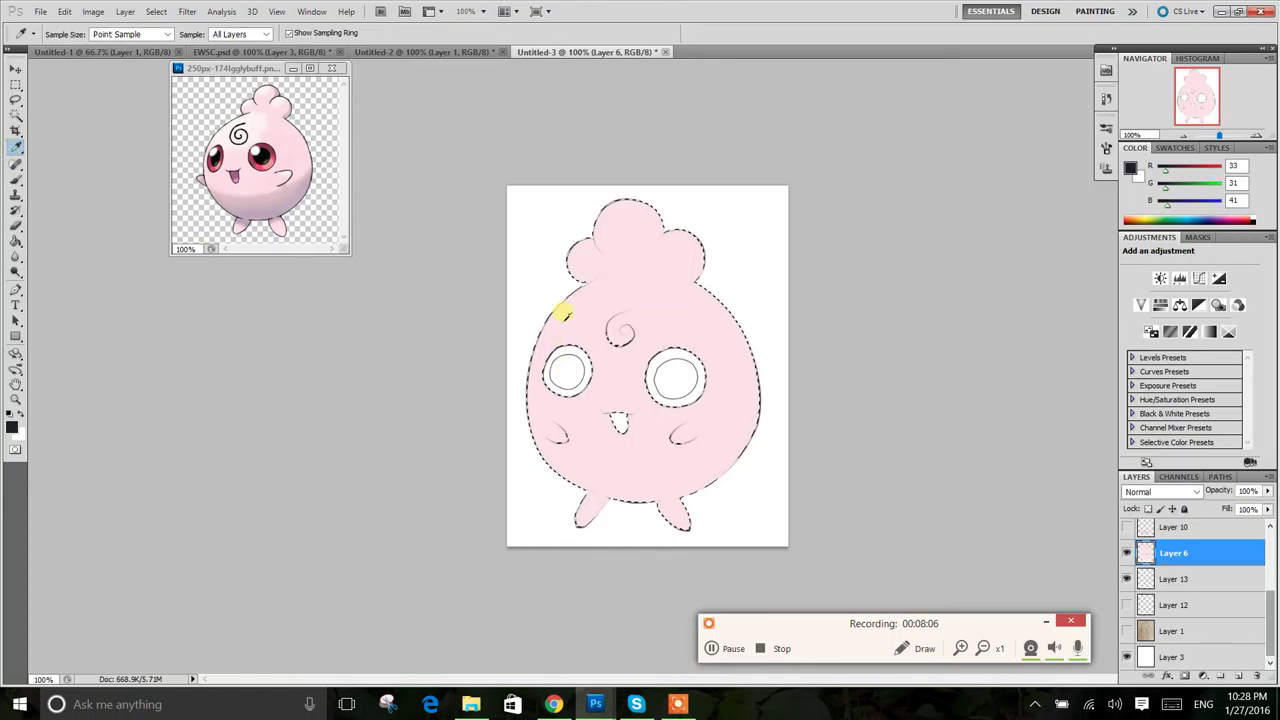
click(563, 314)
click(1127, 553)
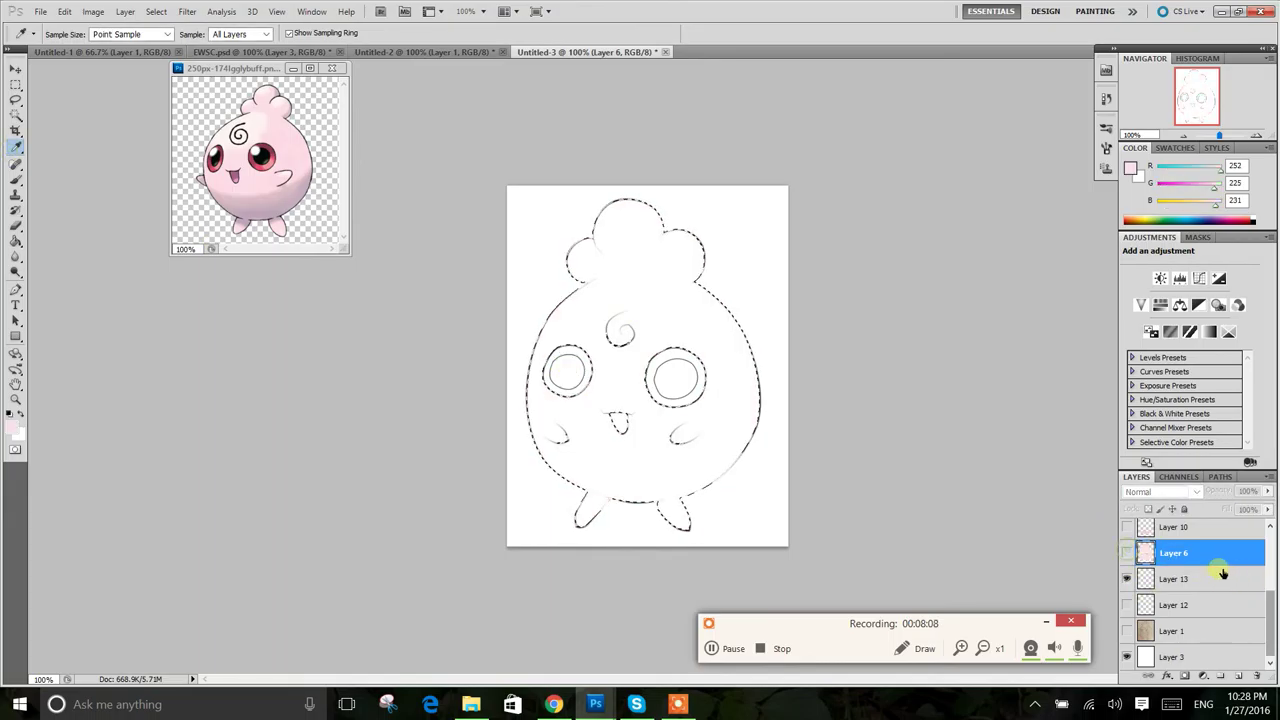
Step: Fill the body selection on Layer 13 with the sampled light pink using the Paint Bucket, and deselect
click(1220, 578)
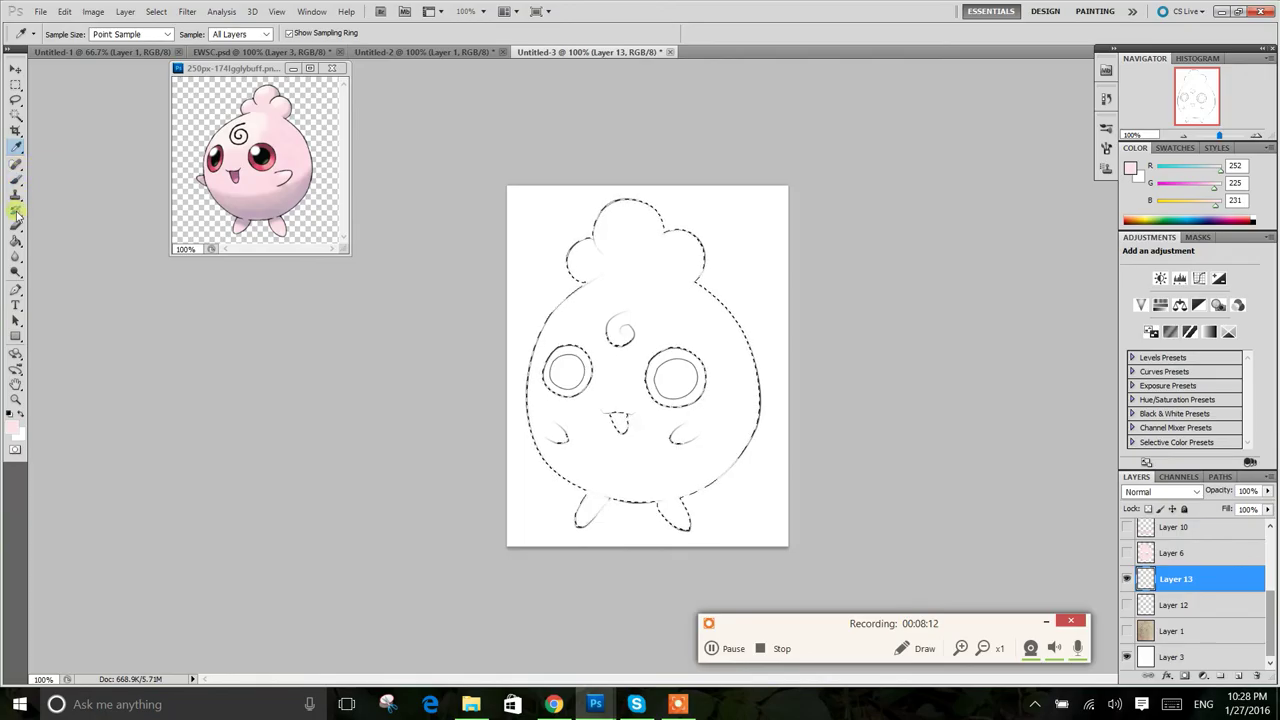
click(15, 243)
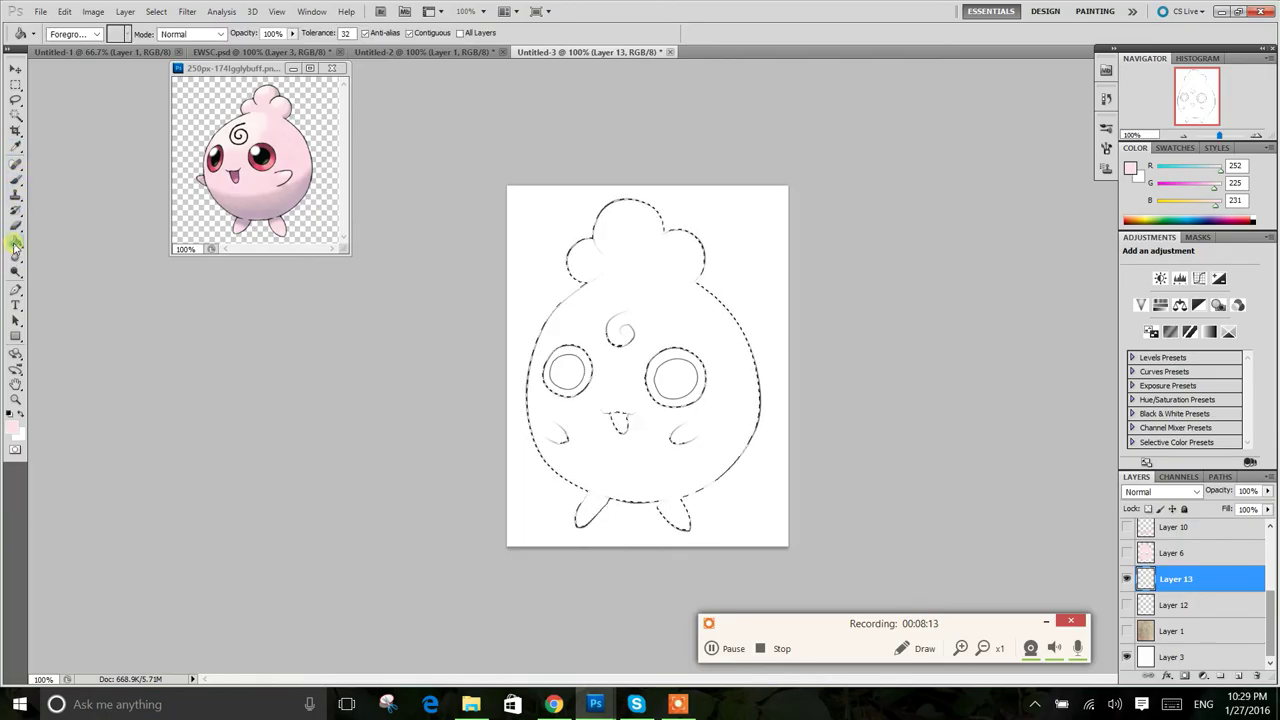
click(637, 295)
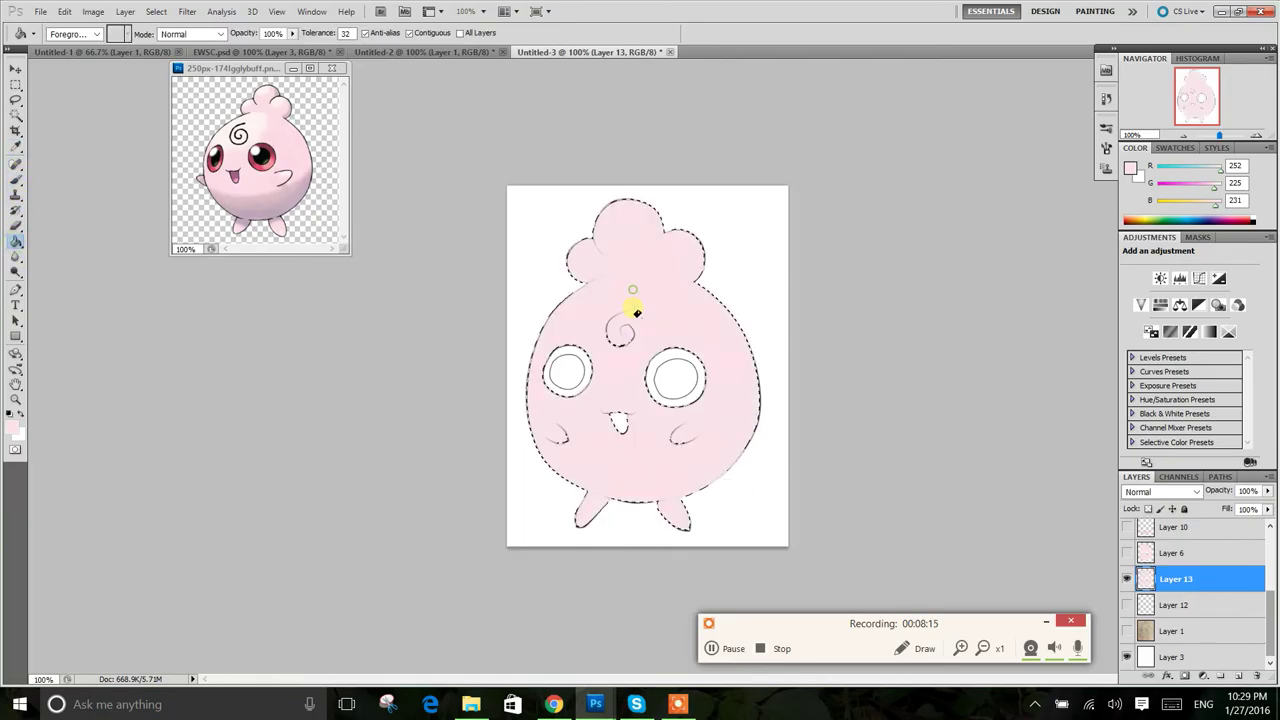
click(17, 86)
click(700, 486)
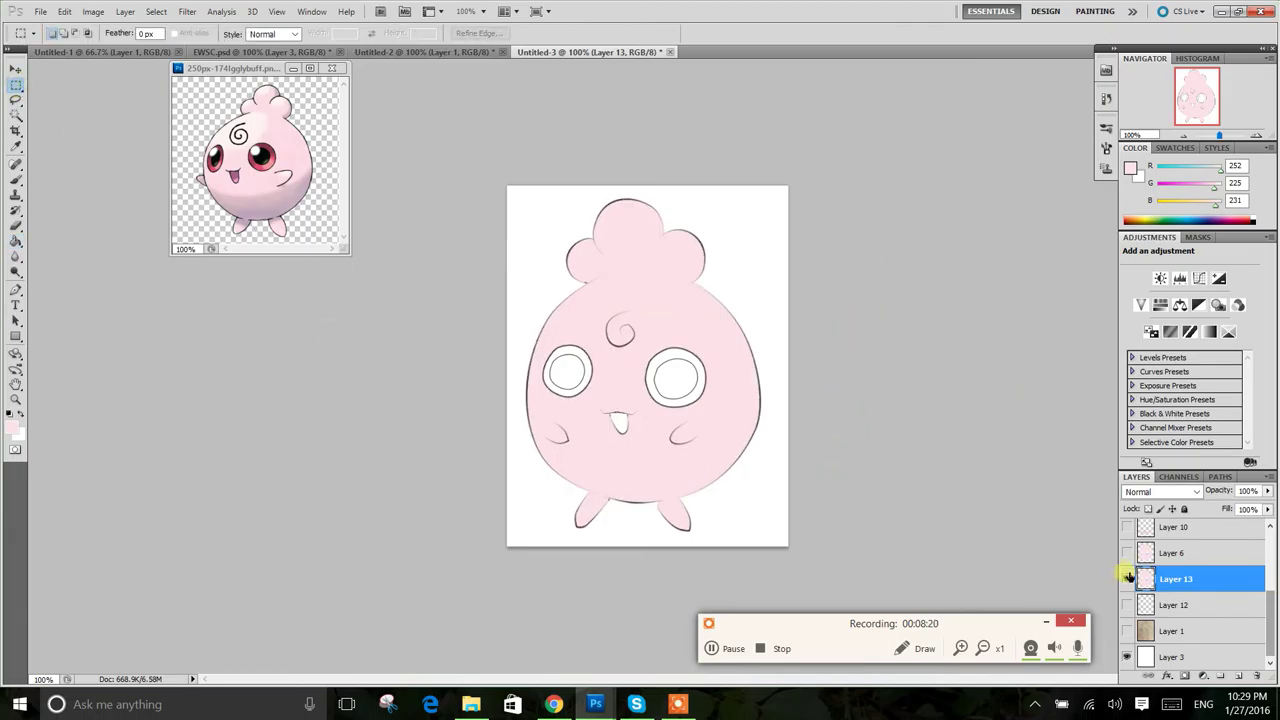
Step: Hide Layer 13 and show the finished body, eye and mouth colours on Layers 6, 8, 7 and 9
click(1128, 576)
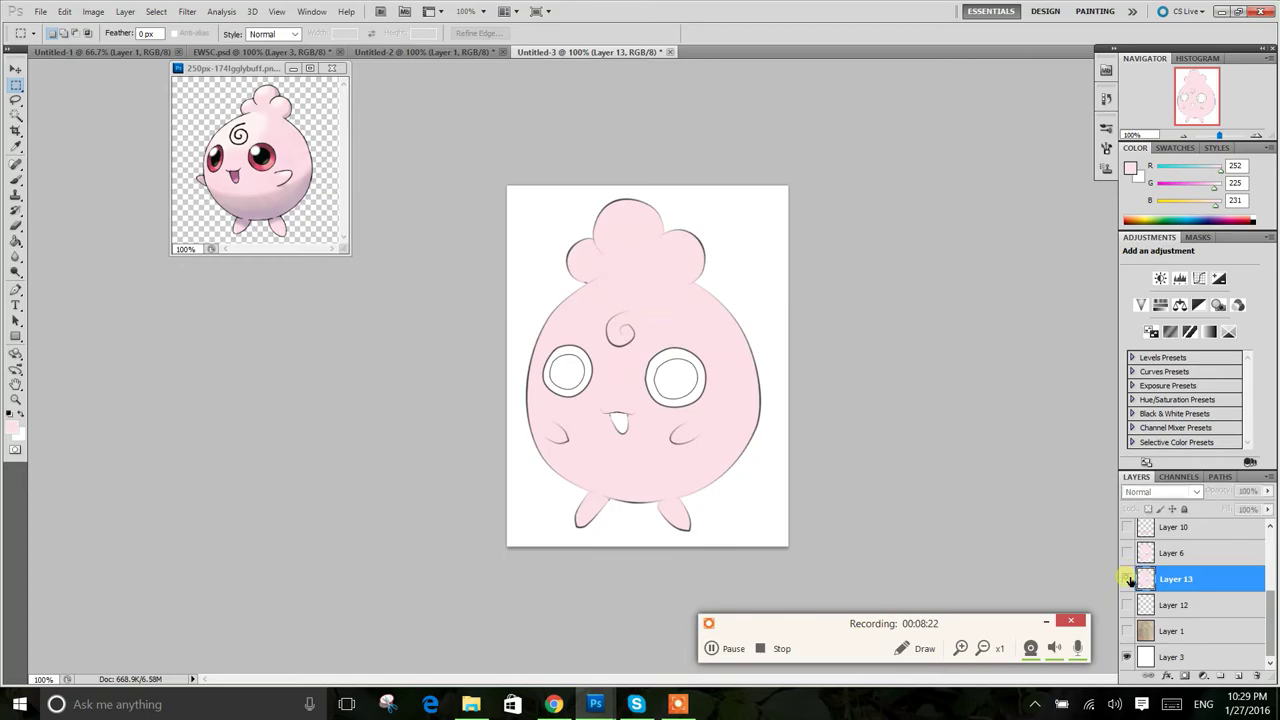
click(1128, 554)
scroll(1130, 558, up, 1)
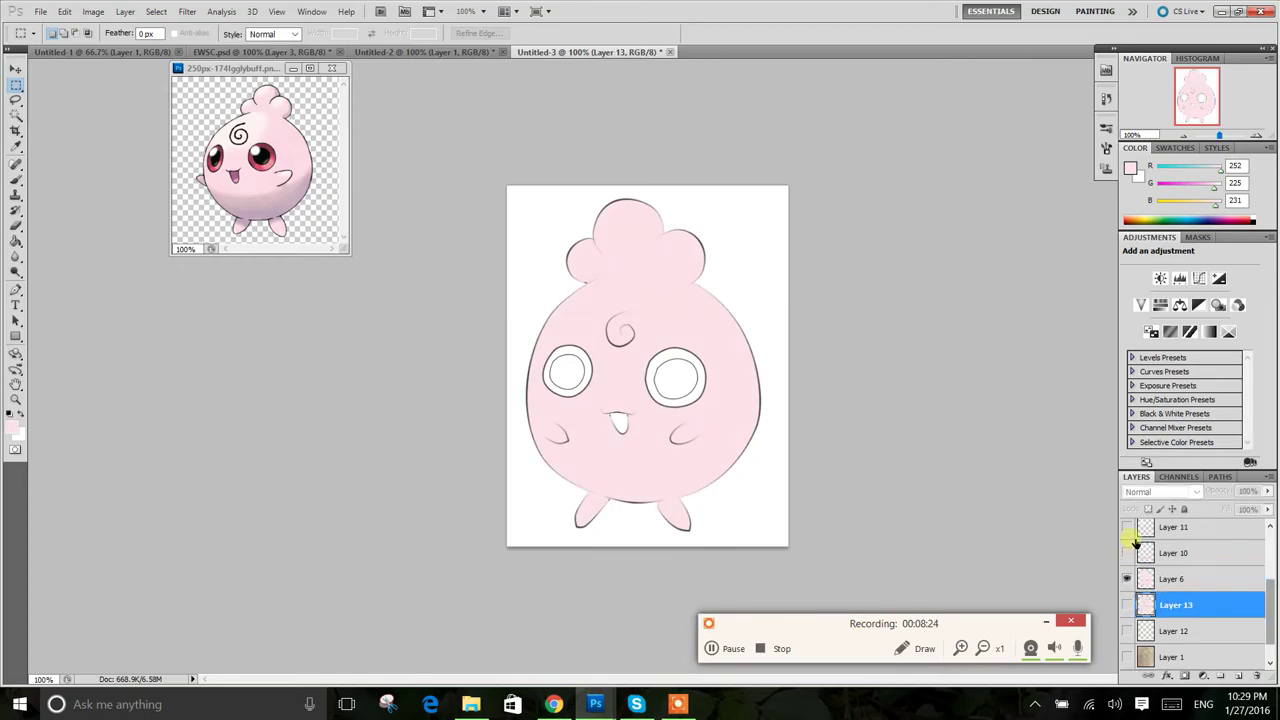
click(1129, 528)
click(1129, 528)
scroll(1131, 531, up, 1)
click(1130, 530)
scroll(1131, 533, up, 1)
click(1129, 528)
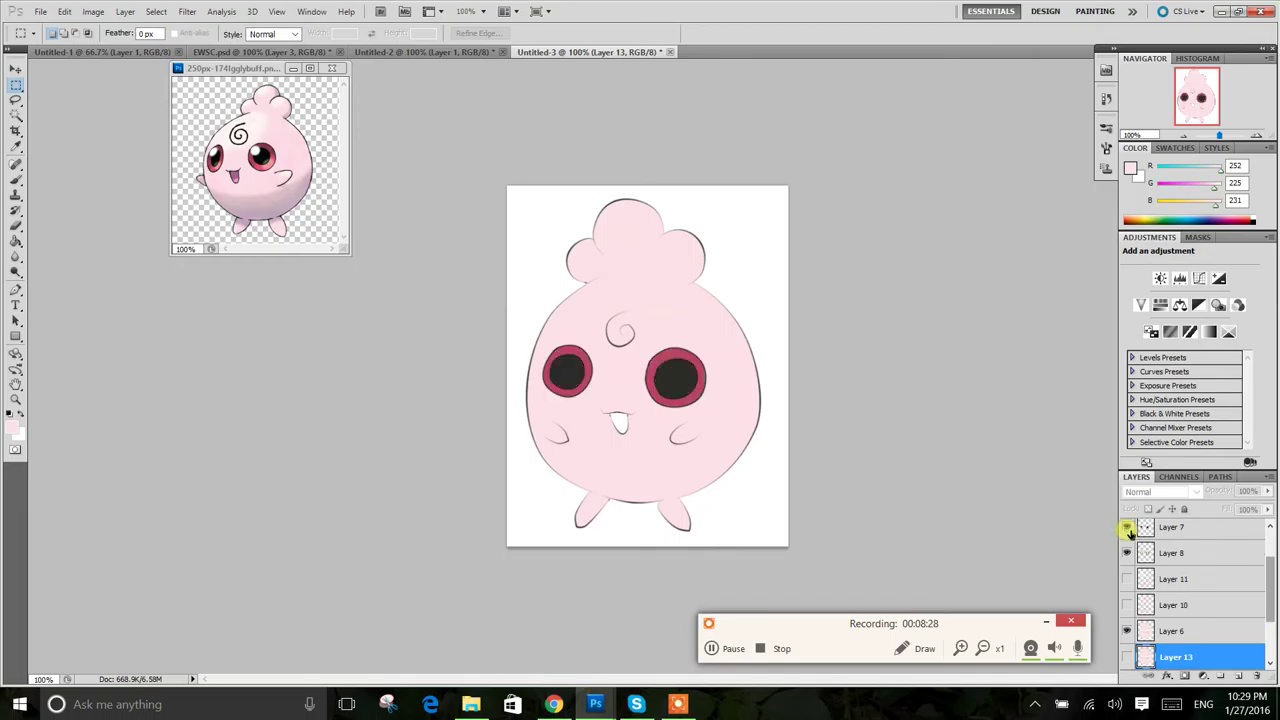
scroll(1130, 532, up, 2)
click(1131, 551)
scroll(1130, 553, up, 1)
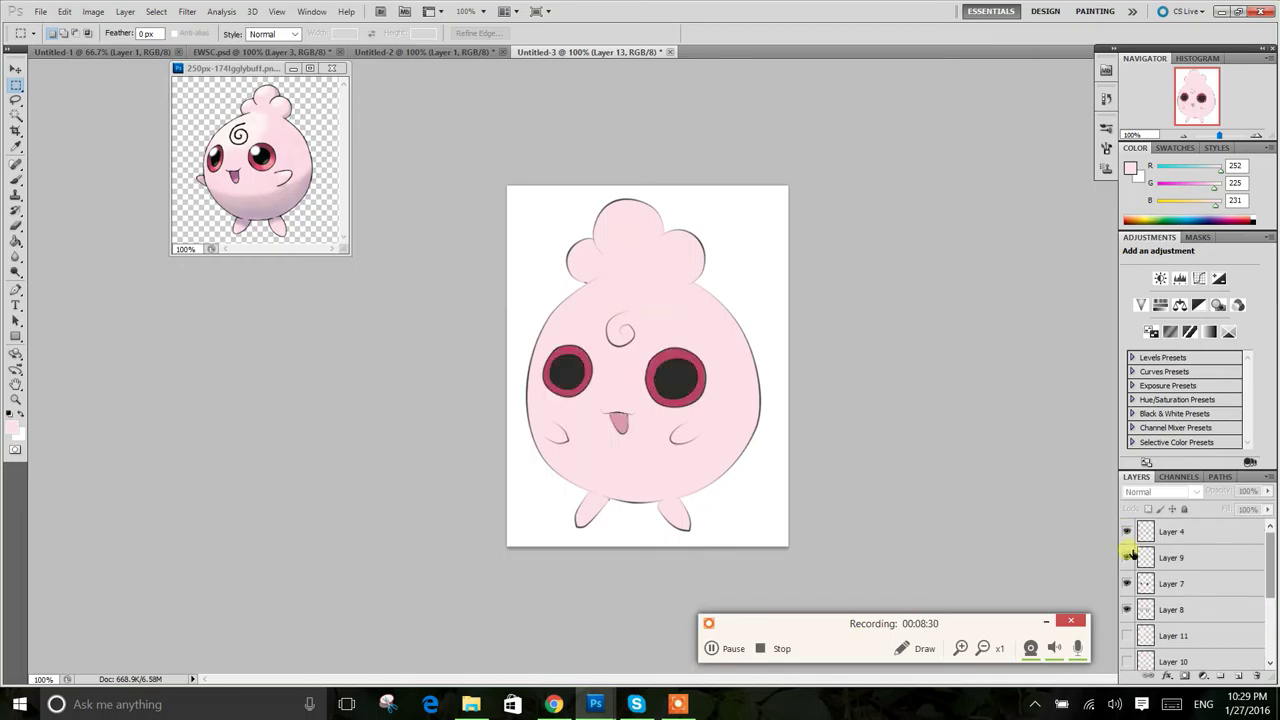
Step: Activate the Brush tool and choose the soft round brush tip
scroll(1131, 551, down, 1)
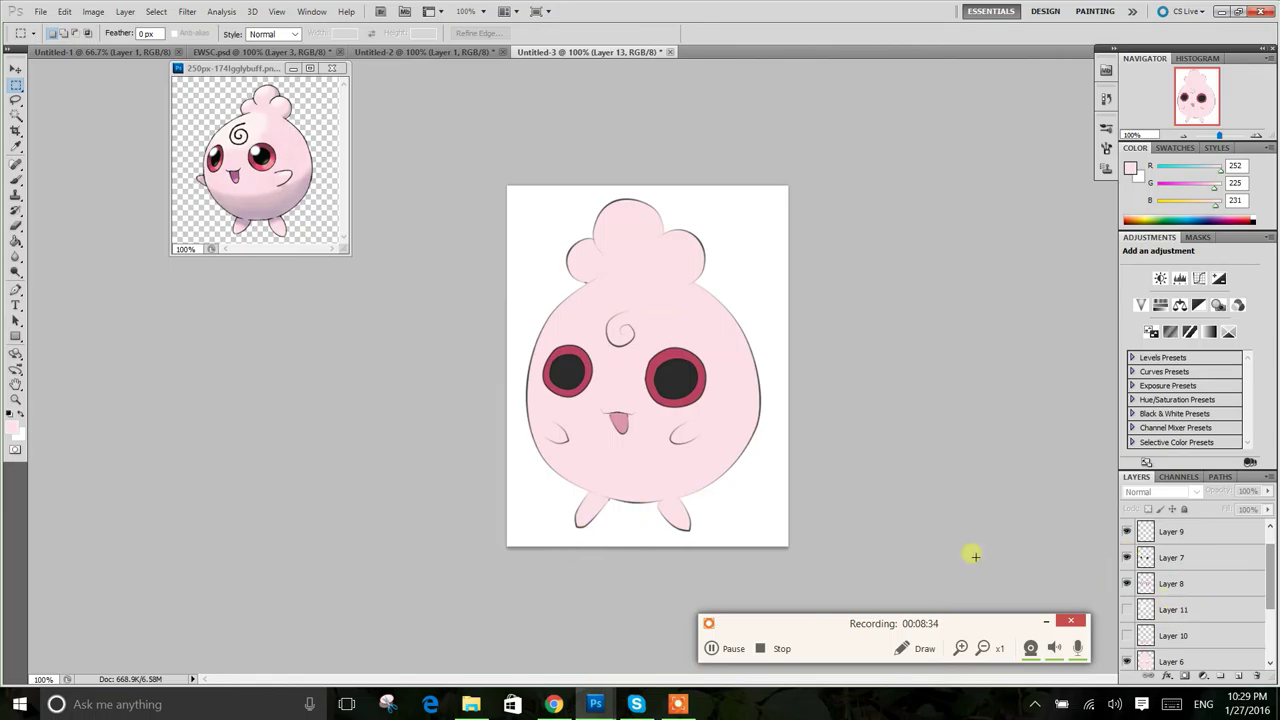
scroll(1170, 588, down, 1)
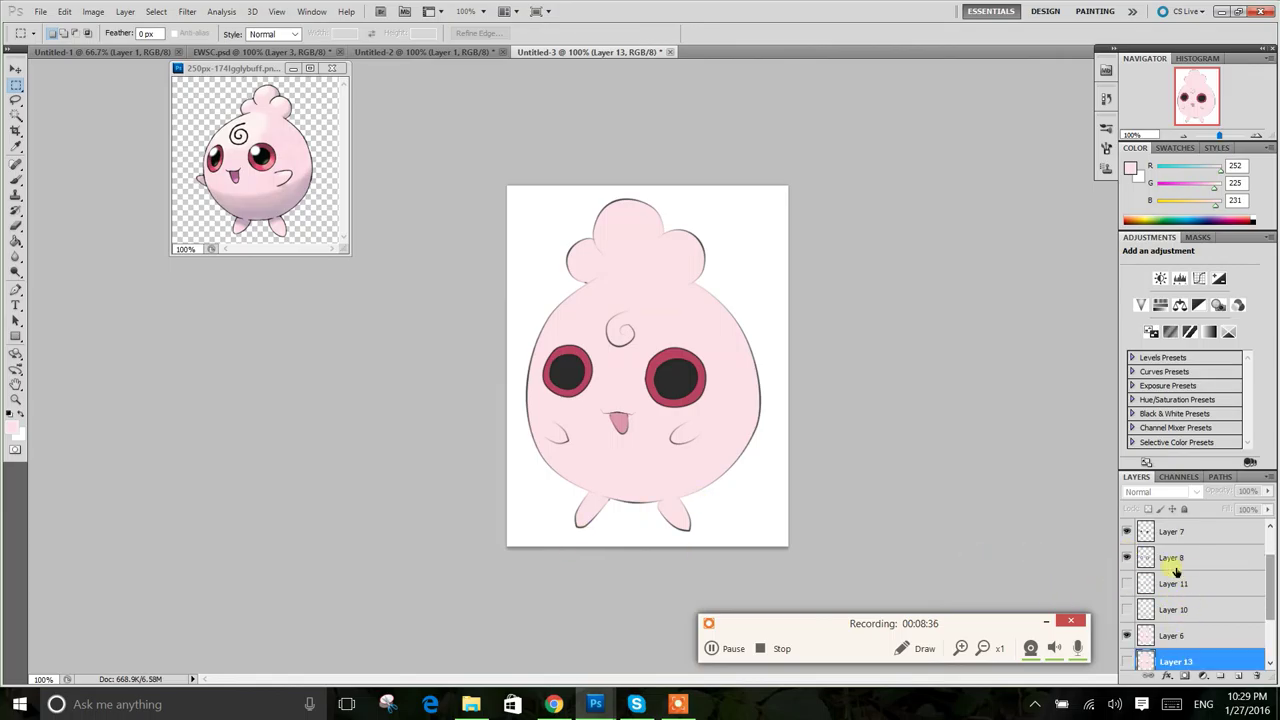
scroll(1170, 617, down, 1)
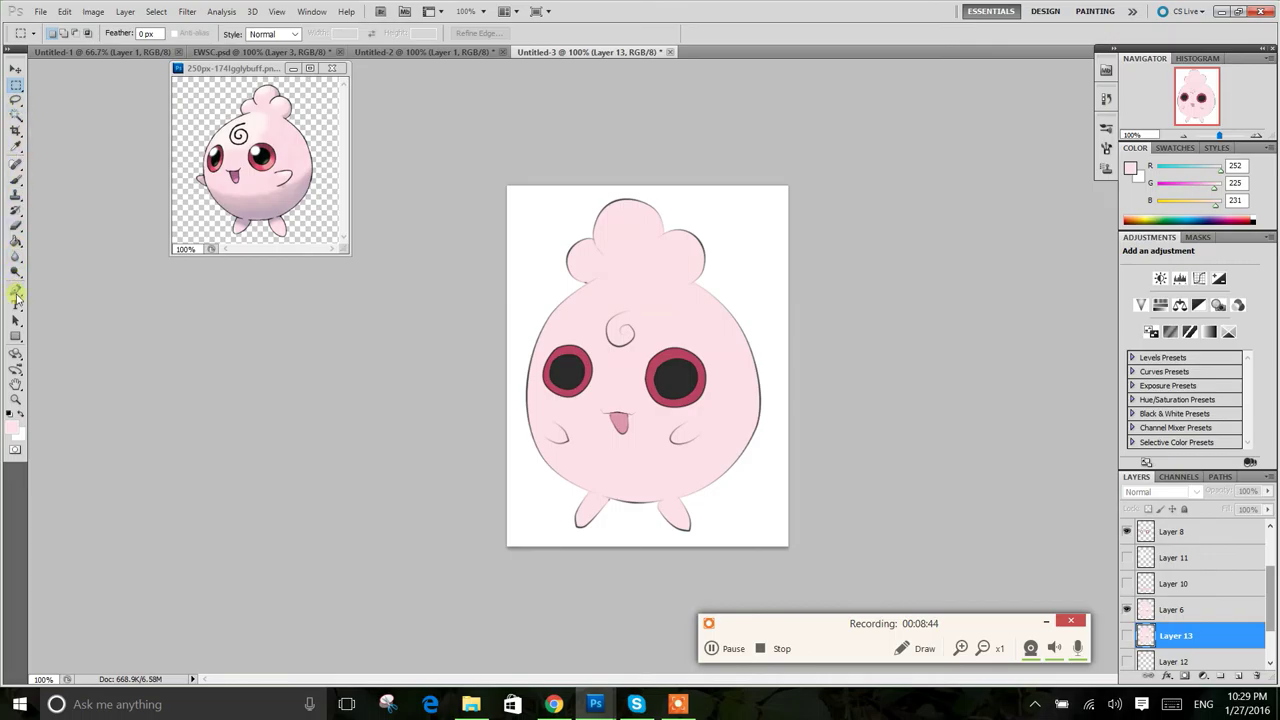
click(17, 181)
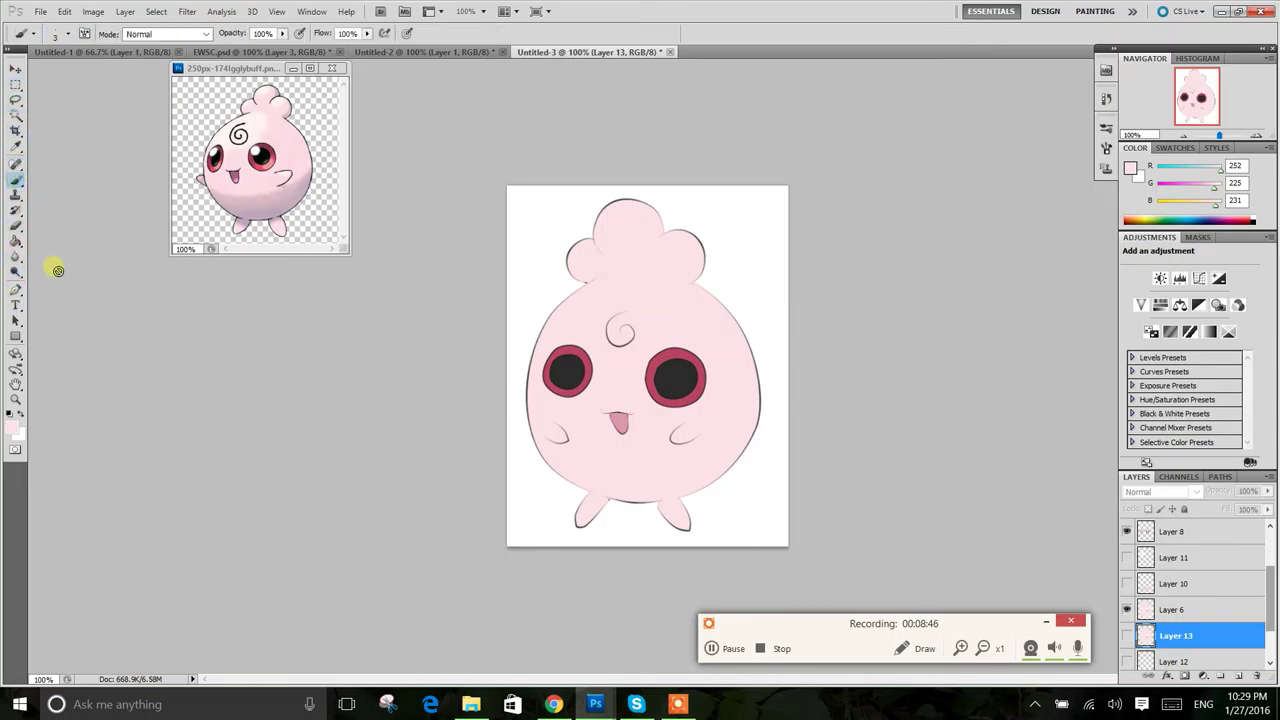
click(66, 36)
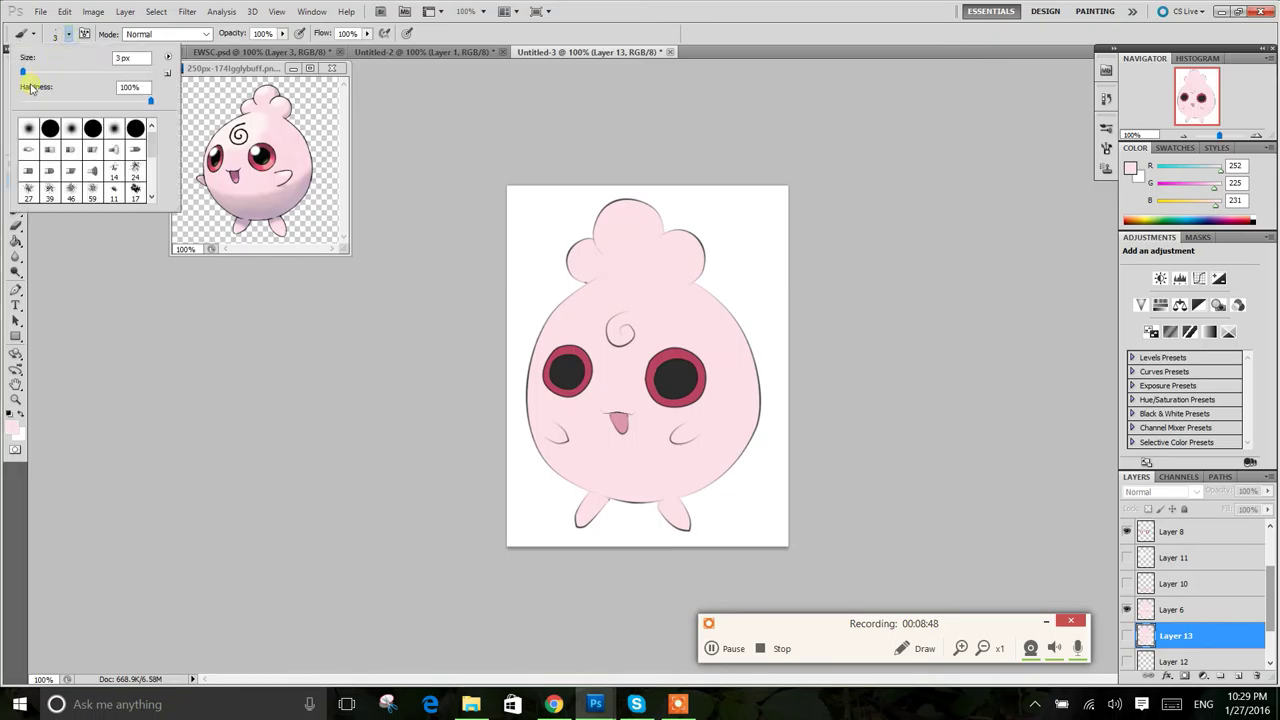
click(29, 131)
key(Return)
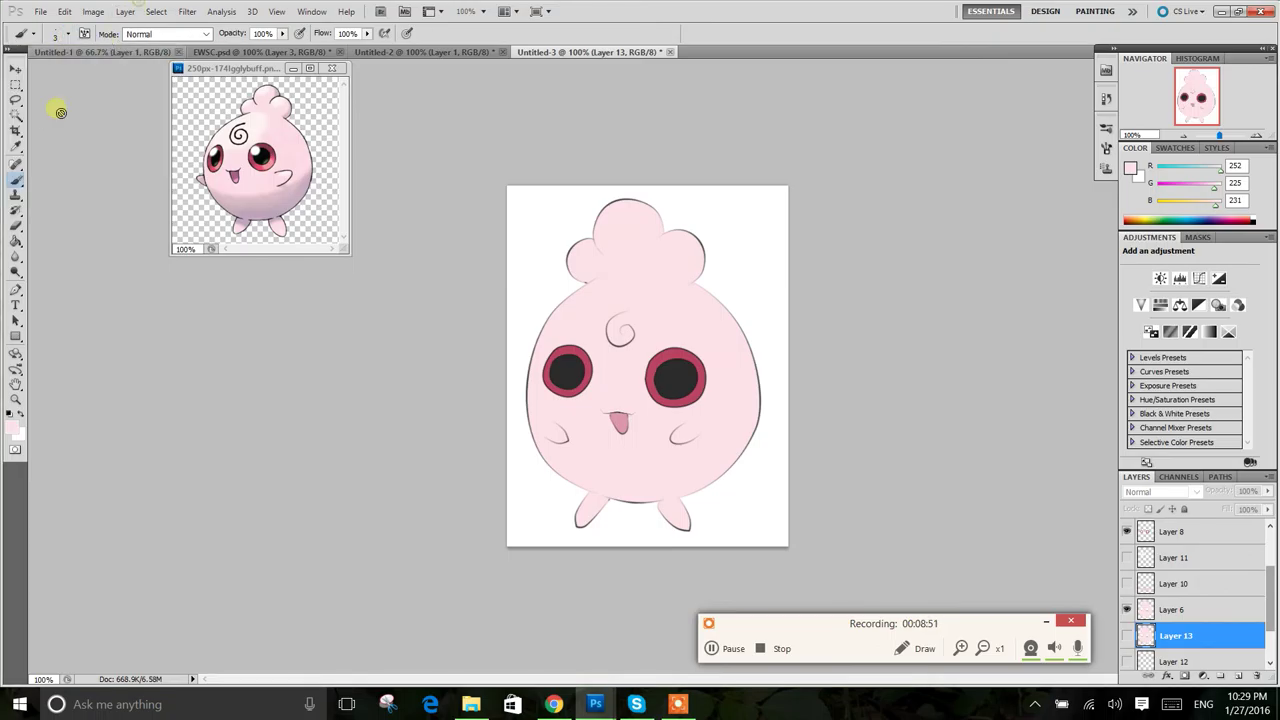
Step: Show Layer 10, sample its darker pink shadow colour with the Eyedropper, and hide the layer again
click(16, 147)
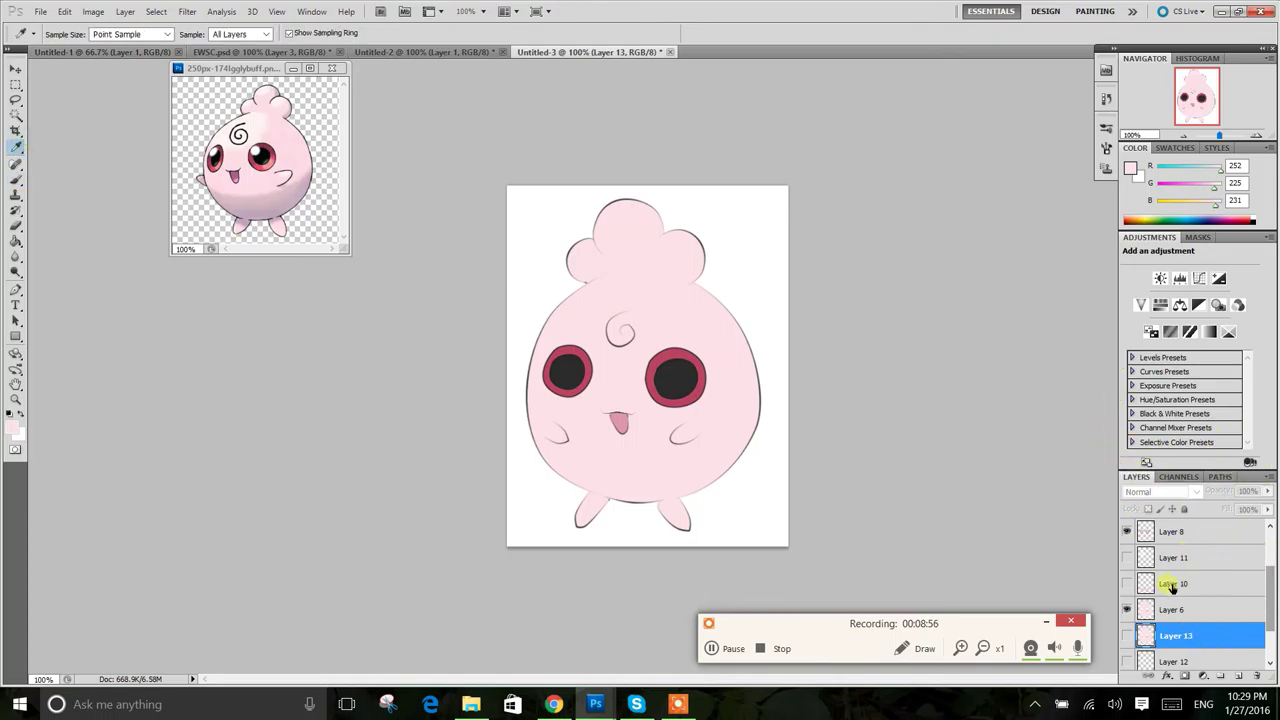
click(1172, 585)
click(1127, 583)
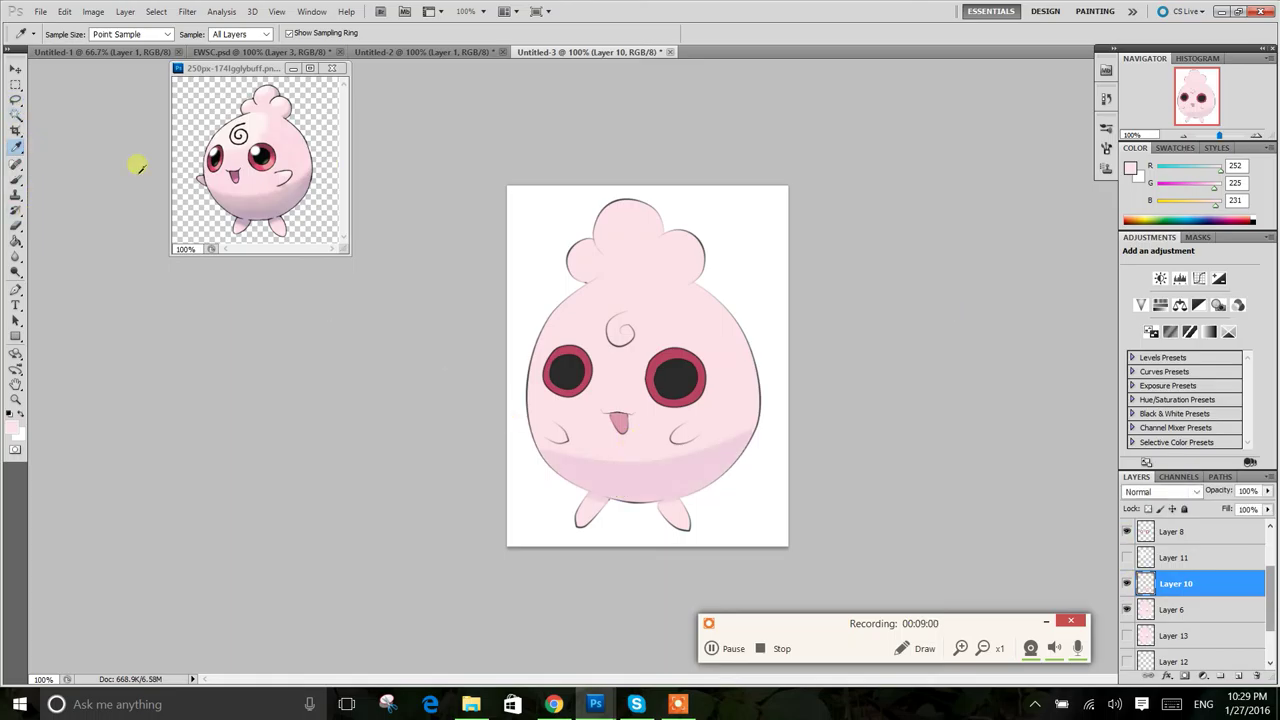
click(614, 468)
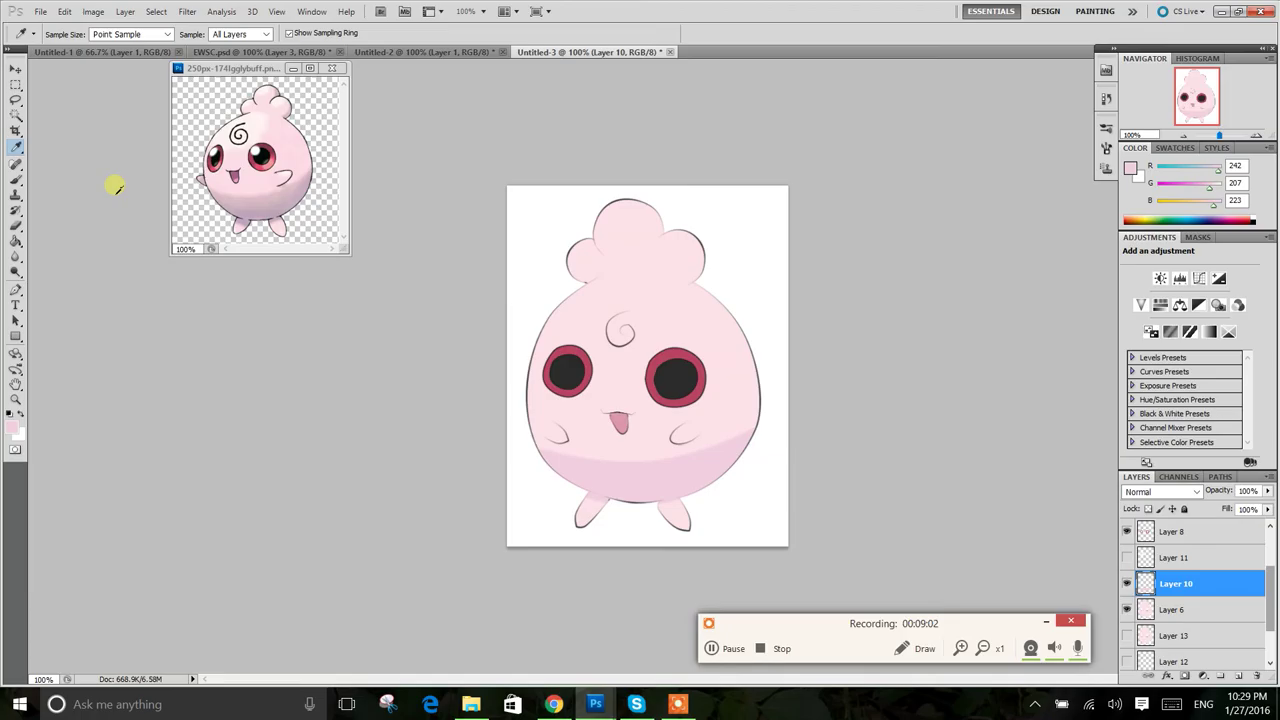
click(1127, 583)
Step: Add a new layer above Layer 6 and paint the shadow across the lower body with a soft 80 px brush
click(15, 178)
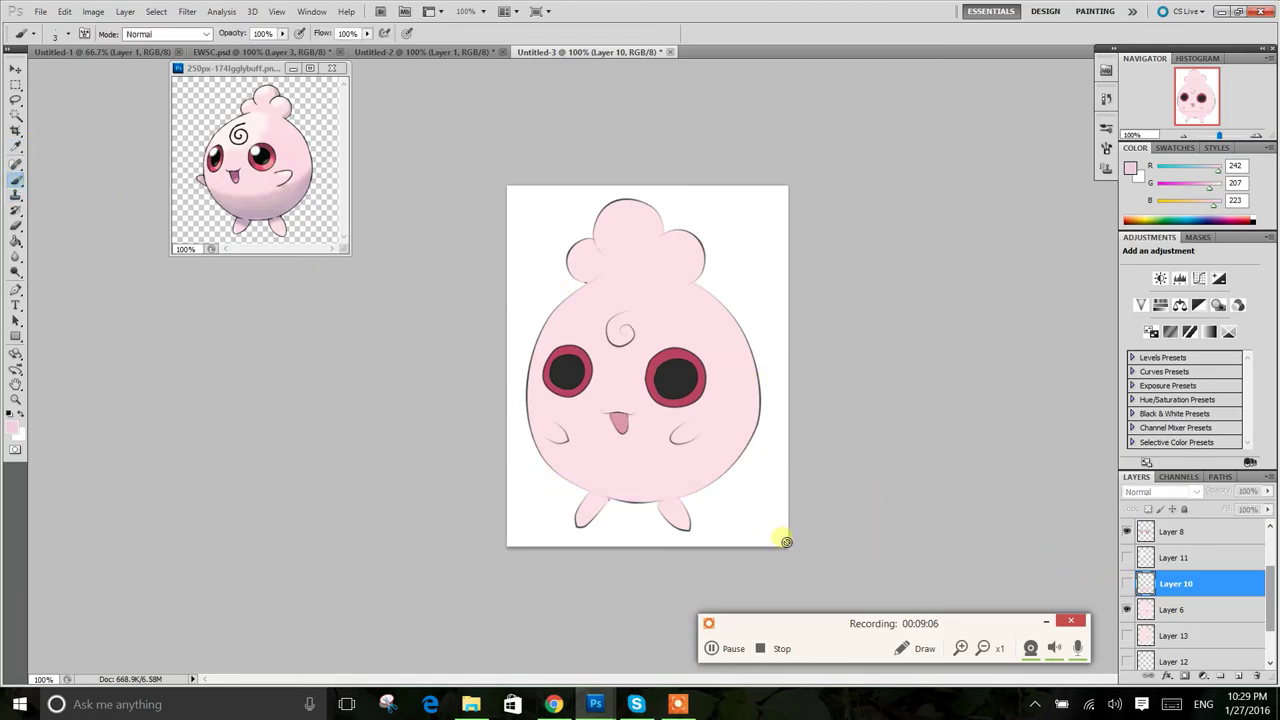
click(1222, 610)
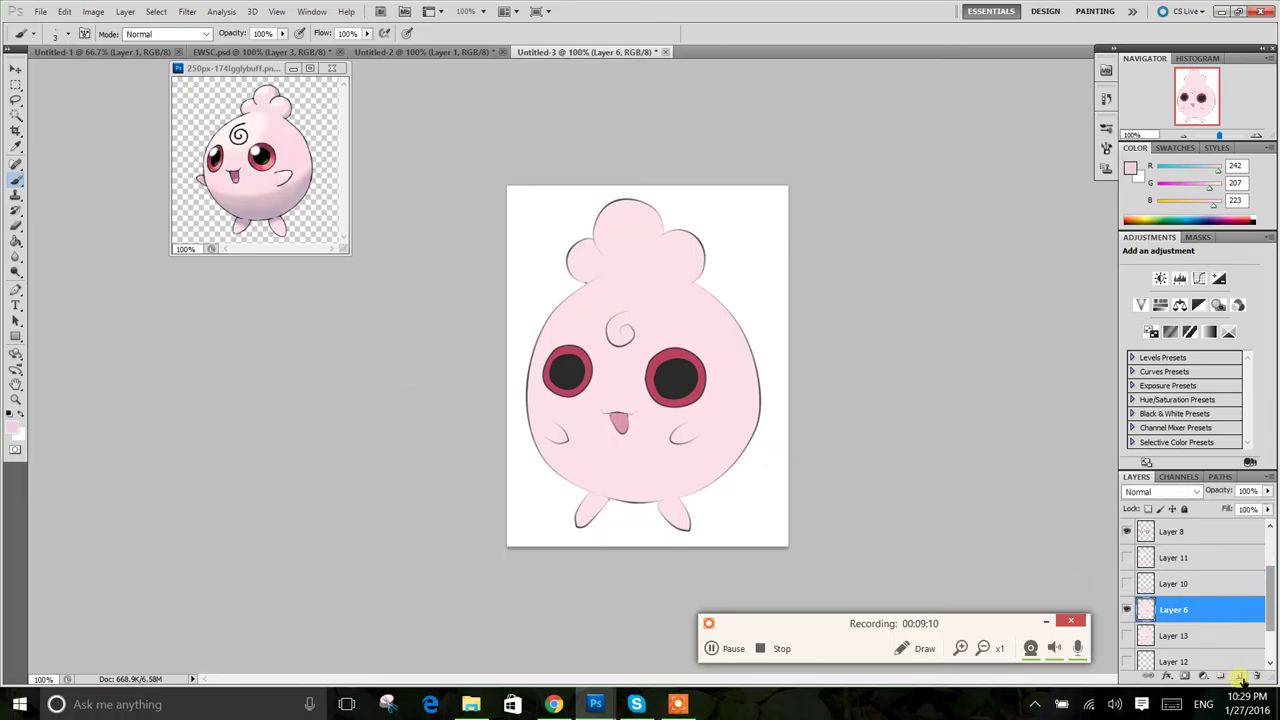
click(1239, 677)
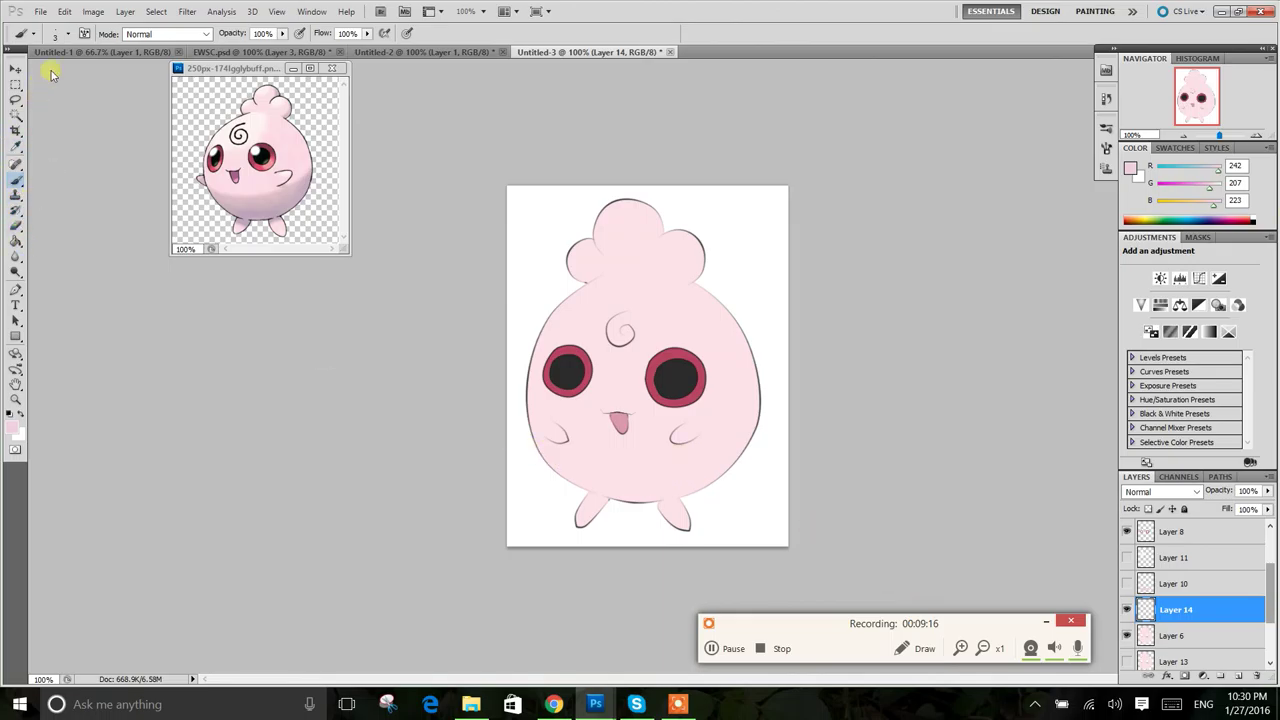
click(68, 34)
drag(73, 74, 72, 73)
mouse_move(610, 476)
mouse_down()
mouse_move(723, 483)
mouse_move(756, 450)
mouse_move(643, 504)
mouse_move(618, 499)
mouse_move(502, 561)
mouse_up()
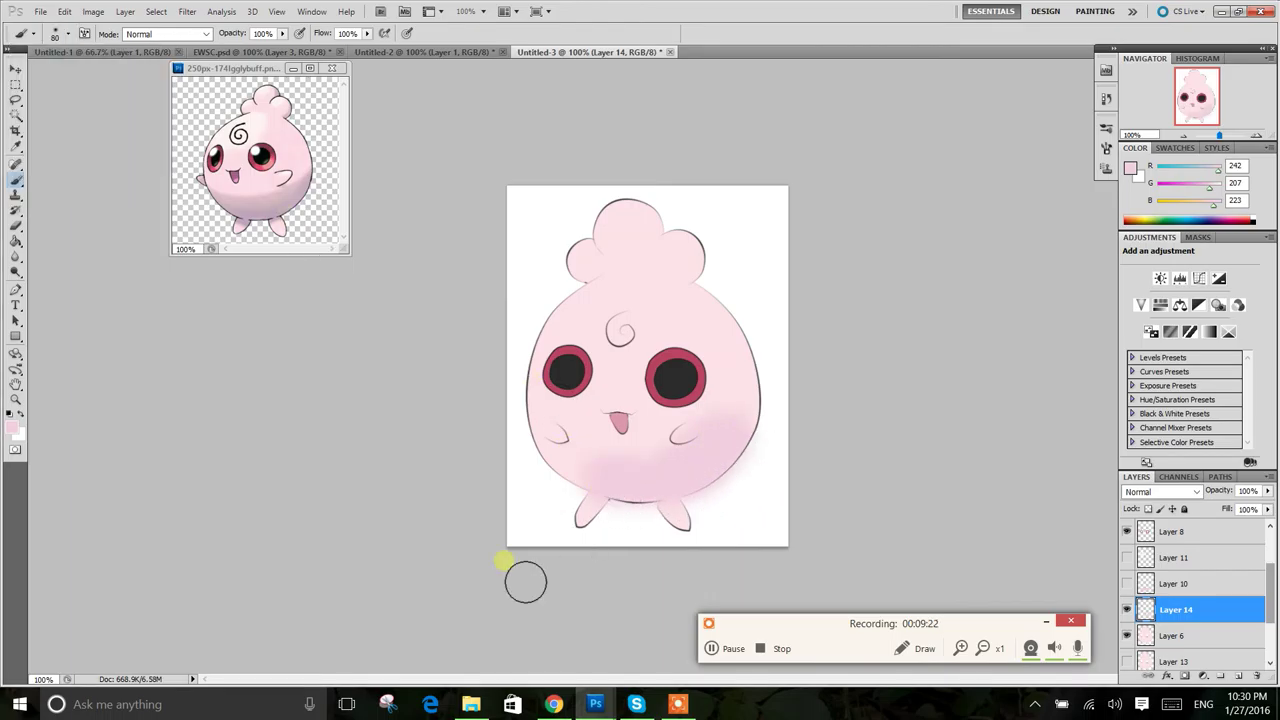
mouse_move(657, 460)
mouse_down()
mouse_move(753, 457)
mouse_move(741, 460)
mouse_move(764, 437)
mouse_move(740, 465)
mouse_move(651, 496)
mouse_move(608, 493)
mouse_move(691, 524)
mouse_move(681, 566)
mouse_move(595, 525)
mouse_move(627, 504)
mouse_move(618, 411)
mouse_move(696, 440)
mouse_move(727, 416)
mouse_move(637, 459)
mouse_move(733, 404)
mouse_move(683, 454)
mouse_move(734, 420)
mouse_move(645, 444)
mouse_move(649, 462)
mouse_move(593, 467)
mouse_move(613, 473)
mouse_move(741, 419)
mouse_move(768, 427)
mouse_move(613, 492)
mouse_move(596, 459)
mouse_move(777, 331)
mouse_up()
click(17, 256)
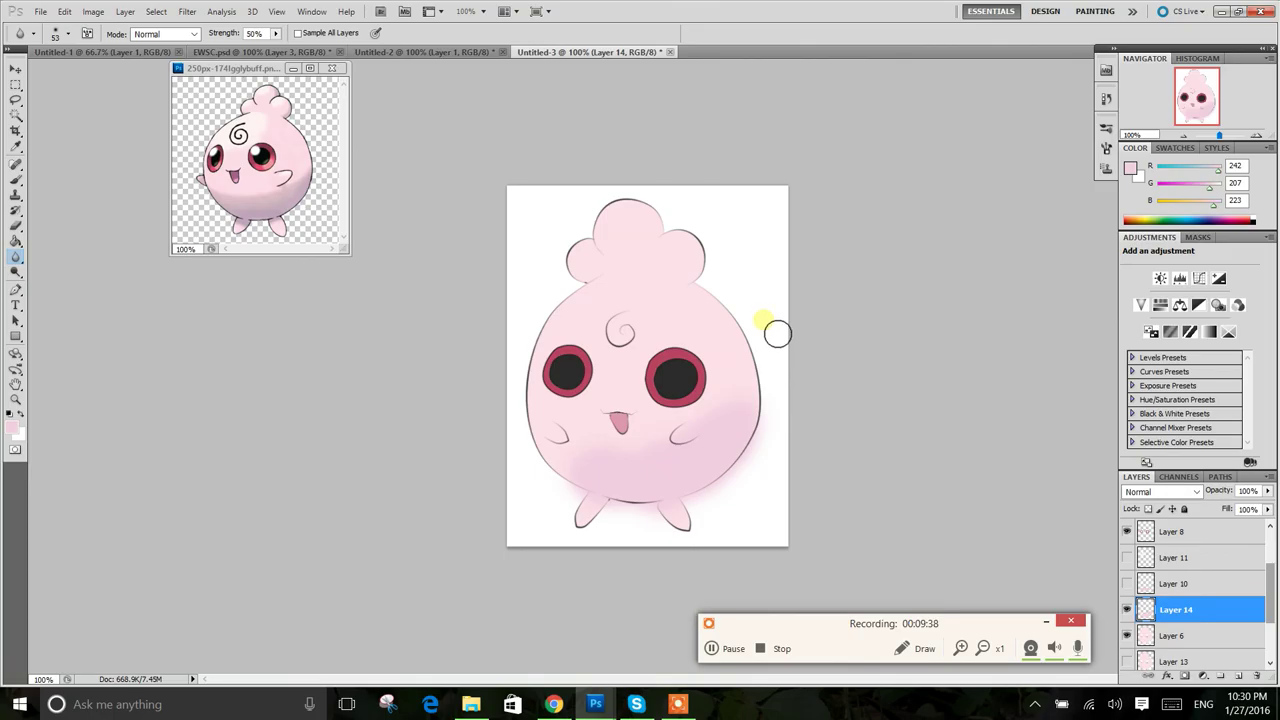
Step: Select the area outside the body from Layer 6 with the Magic Wand, delete the shadow spill there on Layer 14, and deselect
click(1172, 635)
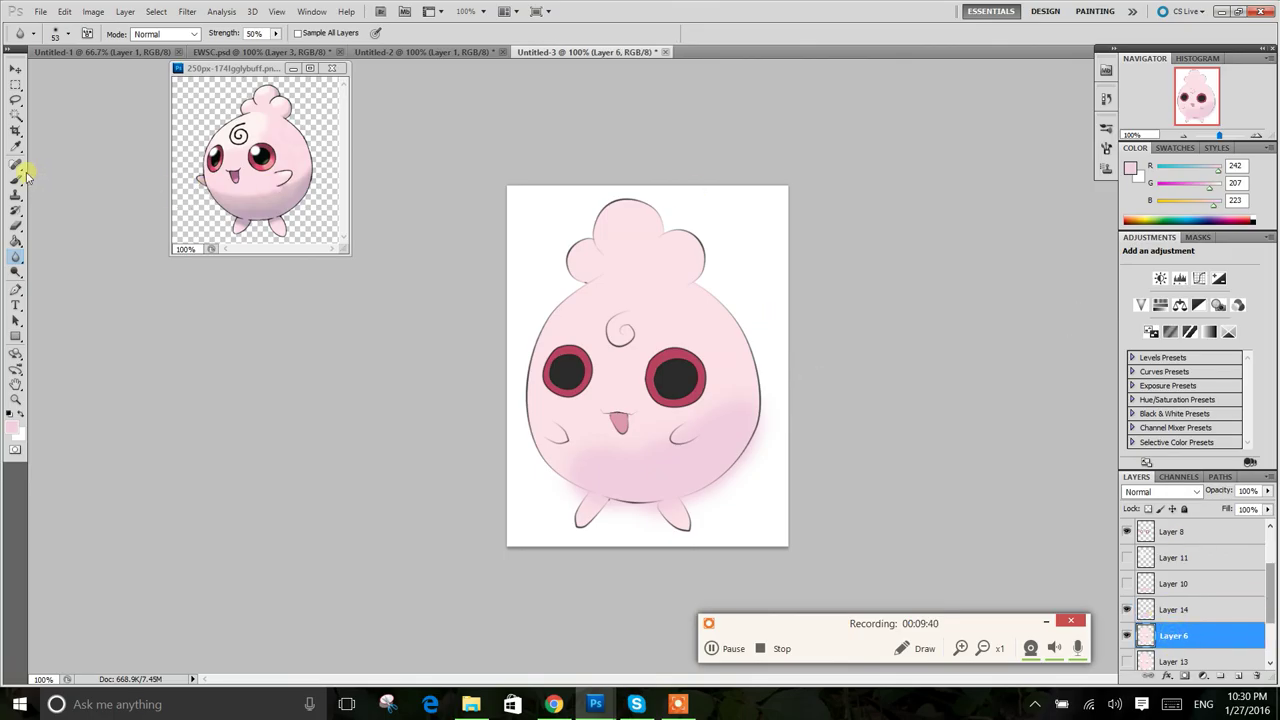
click(16, 115)
click(750, 502)
click(1205, 609)
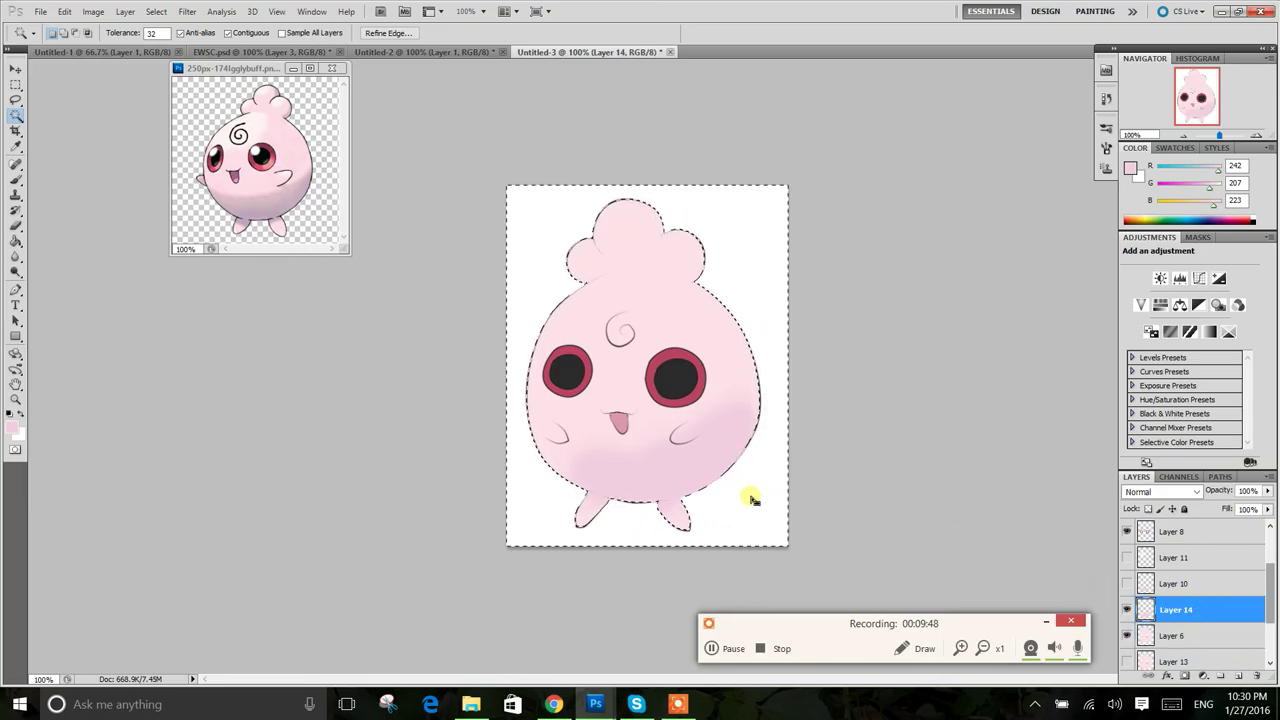
click(15, 84)
click(416, 250)
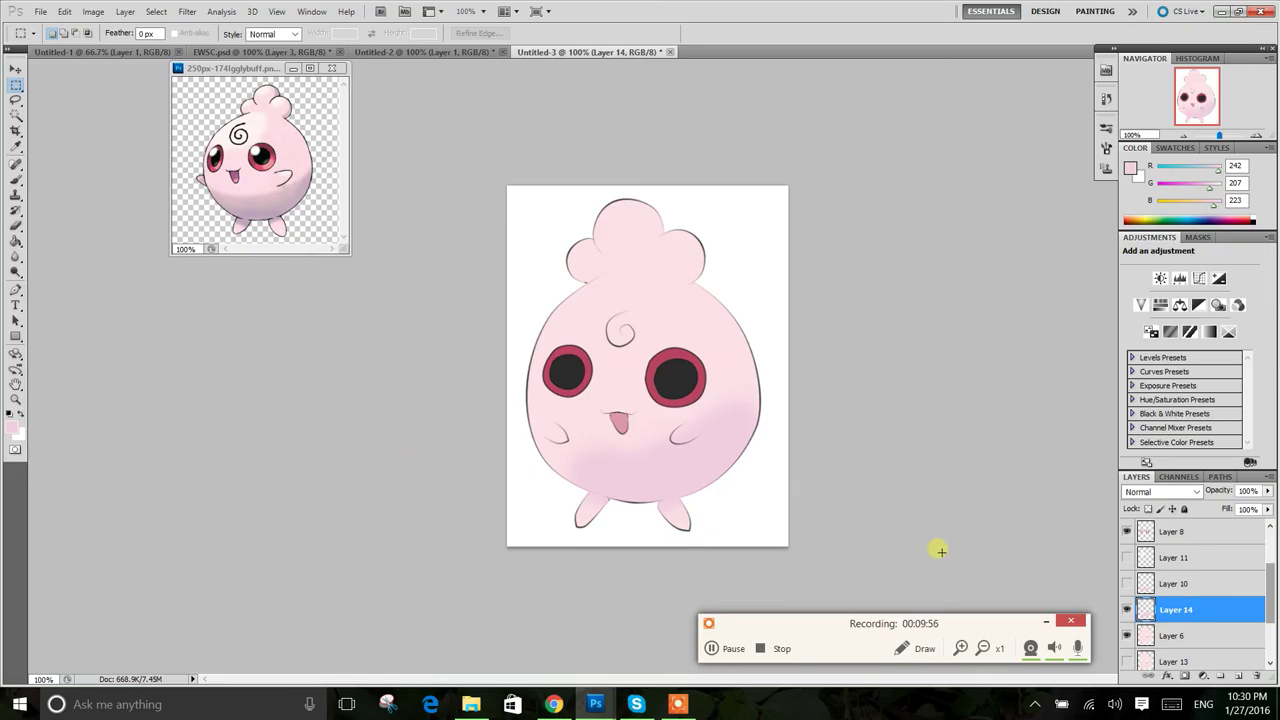
Step: Hide the soft shadow on Layer 14 and make Layer 6 active
click(1128, 609)
click(1198, 635)
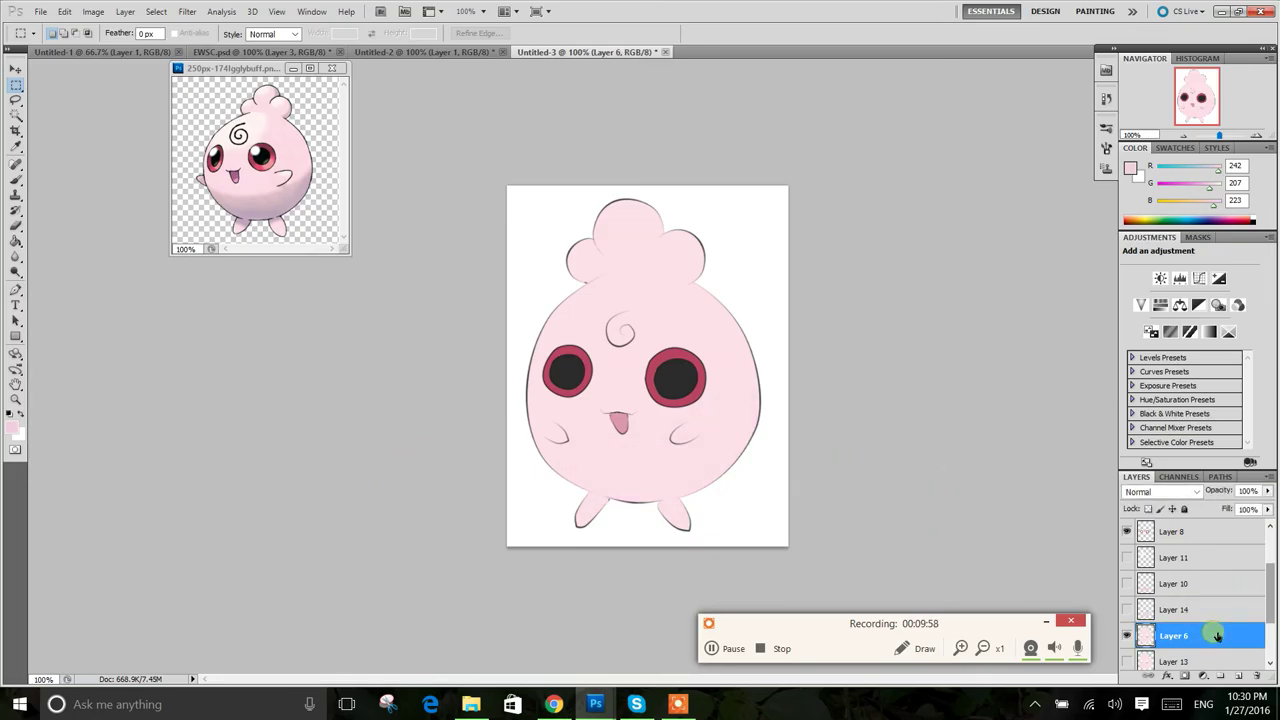